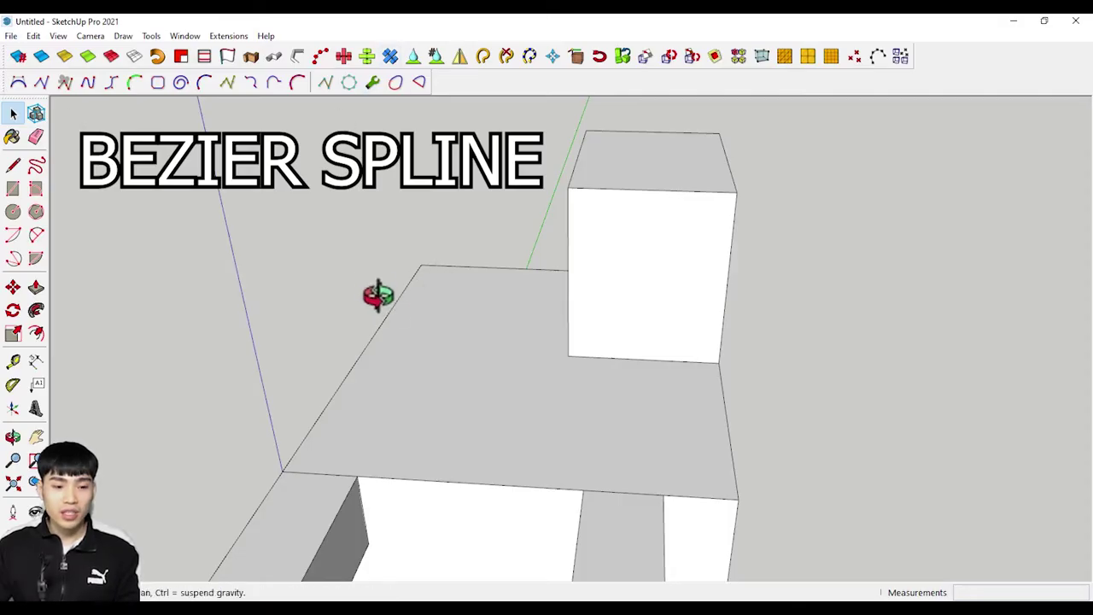
Step: Orbit to a low angle and start a Classic Bezier curve with start and end points on the slab
mouse_move(374, 292)
middle_mouse_down()
mouse_move(438, 273)
mouse_move(491, 175)
mouse_move(441, 151)
mouse_move(376, 195)
mouse_move(359, 183)
middle_mouse_up()
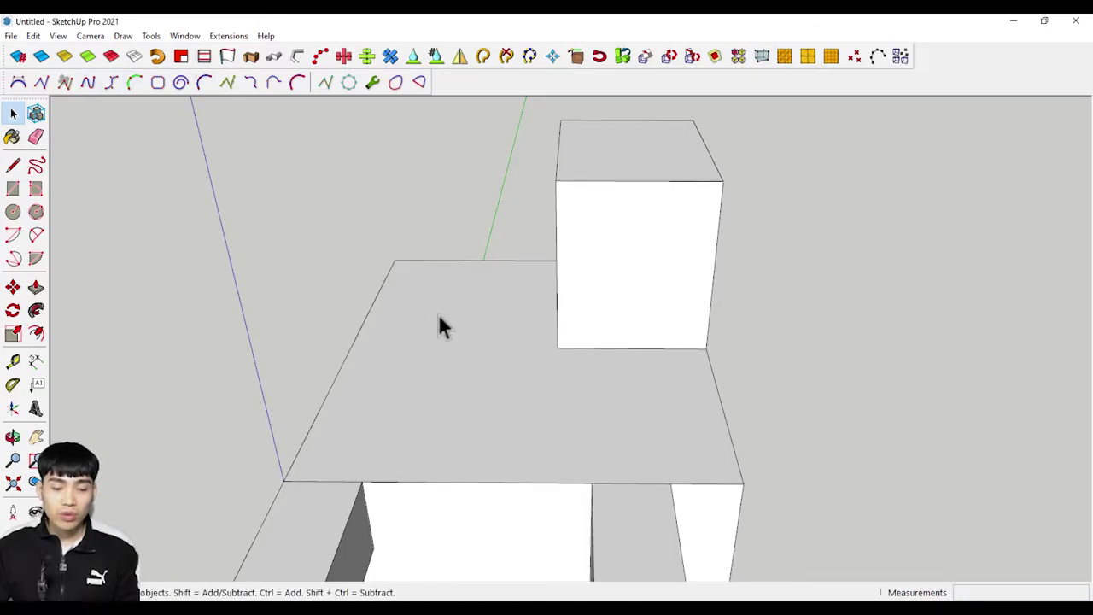
mouse_move(436, 311)
middle_mouse_down()
mouse_move(446, 300)
mouse_move(205, 167)
middle_mouse_up()
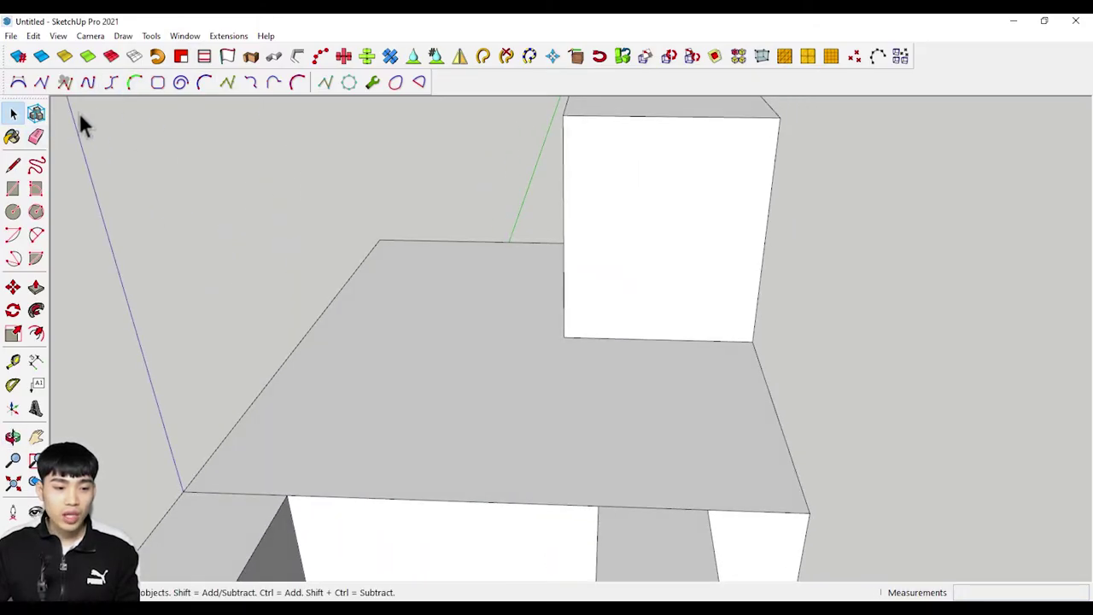
middle_click_drag(402, 282, 390, 276)
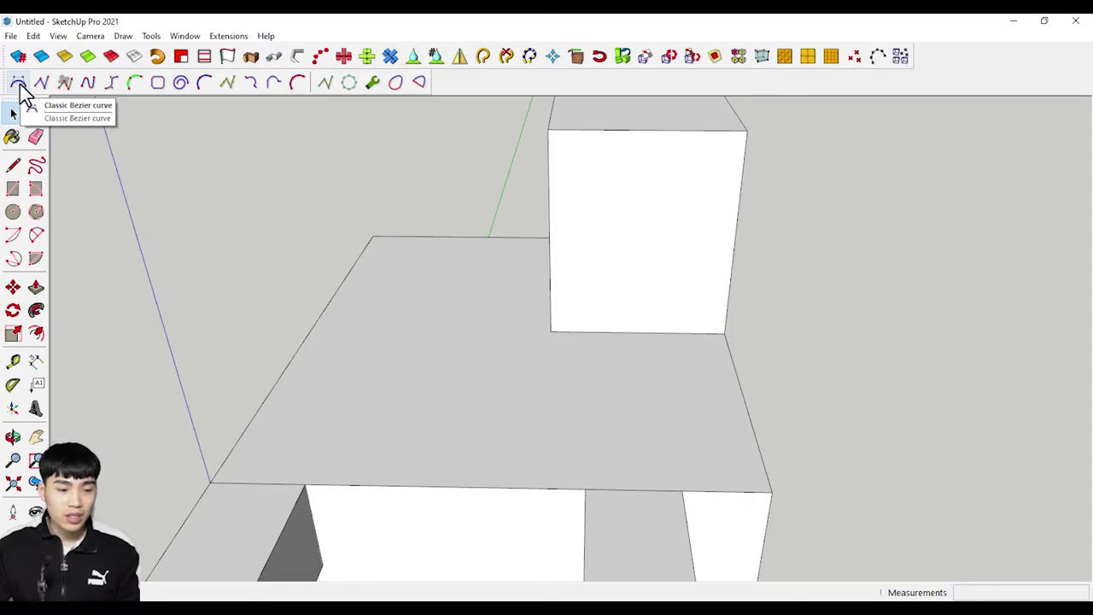
left_click(18, 83)
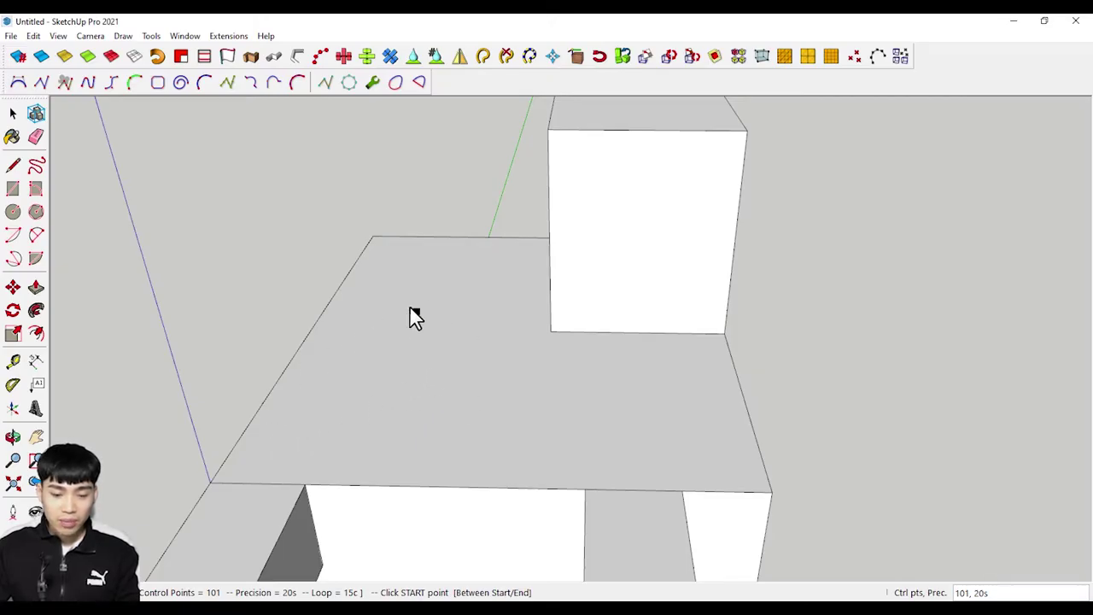
scroll(402, 366, "down", 1)
scroll(398, 381, "up", 1)
scroll(398, 381, "up", 1)
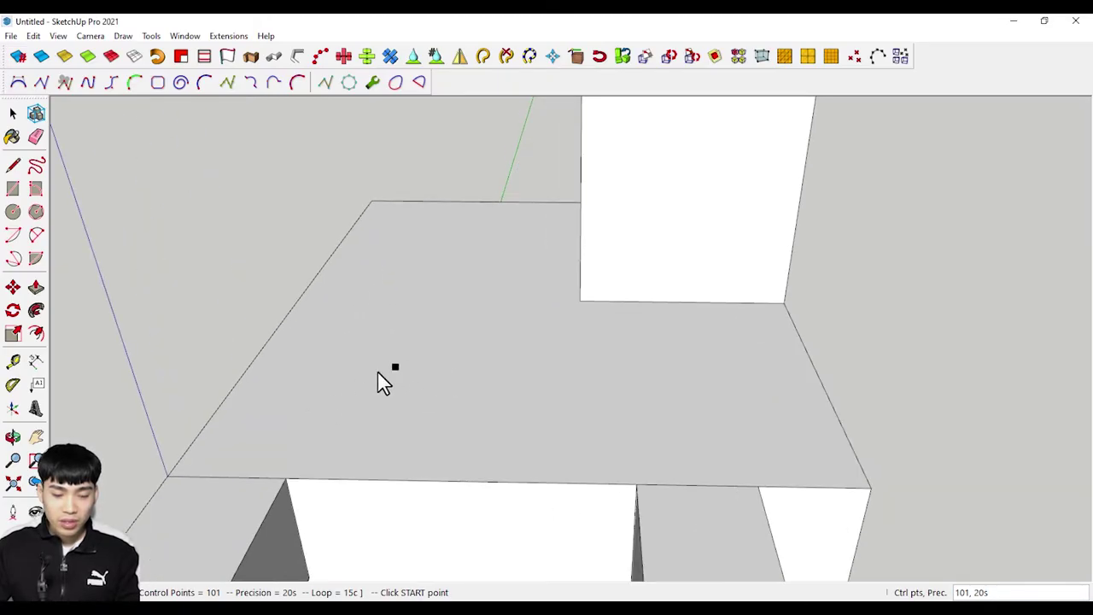
left_click(306, 402)
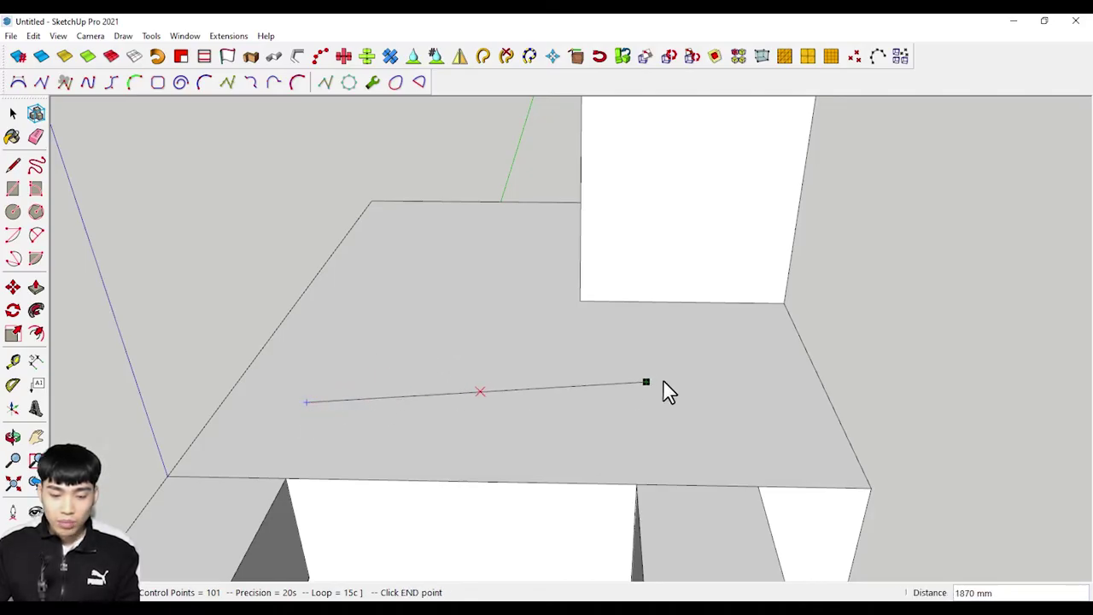
left_click(711, 408)
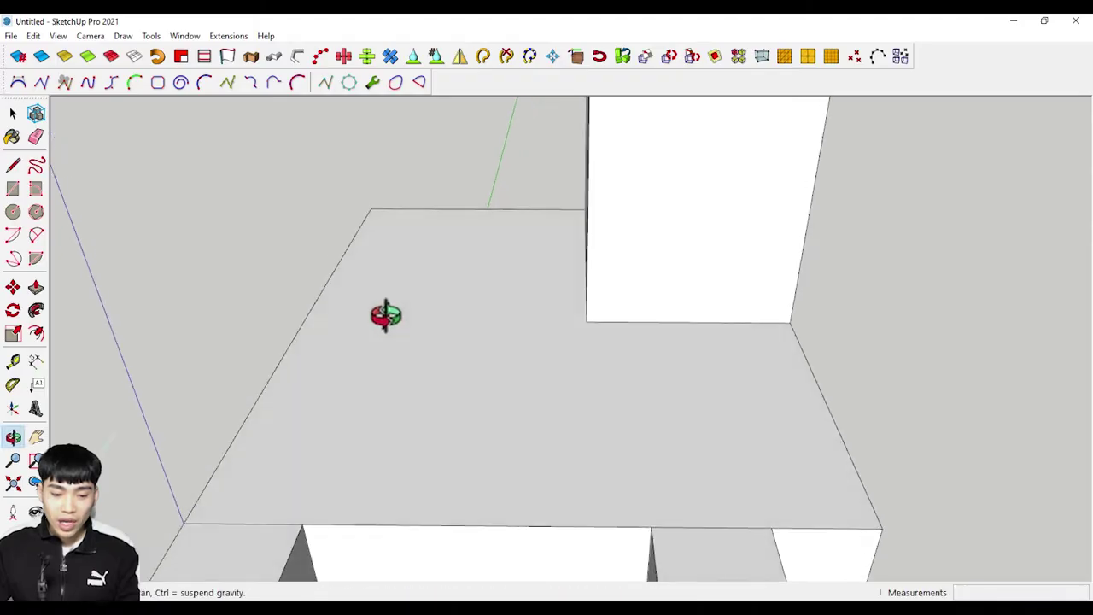
Step: Add four control points that arch the curve across the slab, then bring up its finishing menu
middle_click_drag(384, 309, 342, 384)
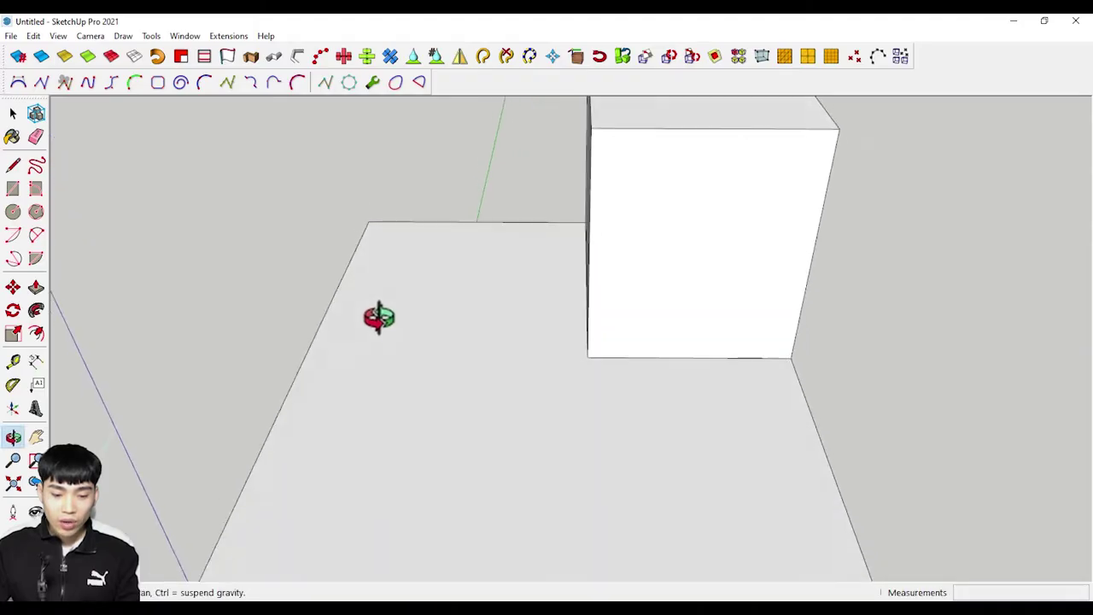
left_click(259, 426)
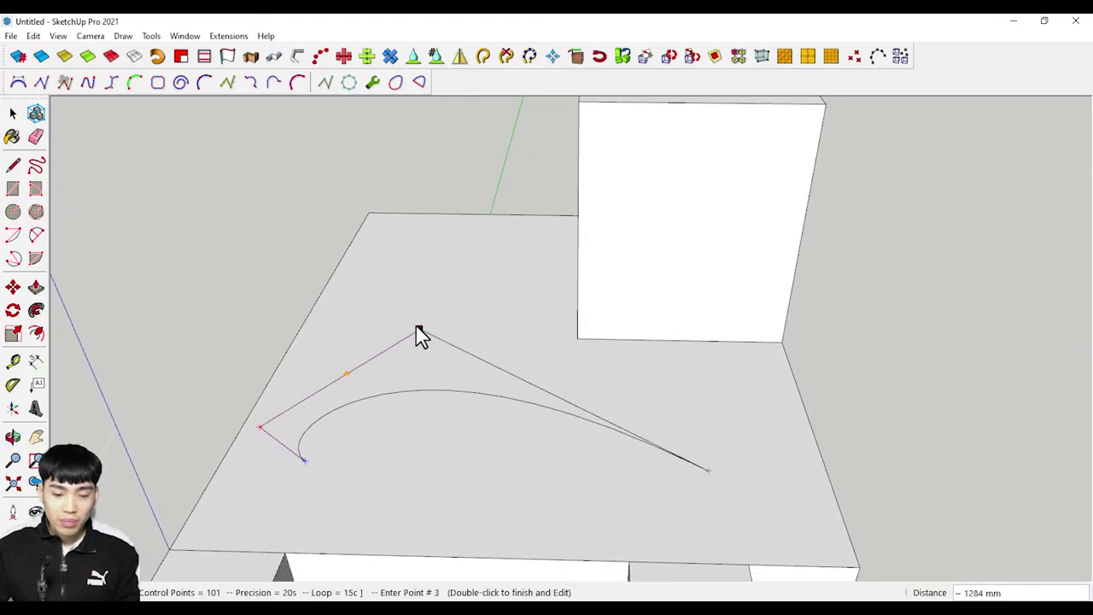
left_click(413, 315)
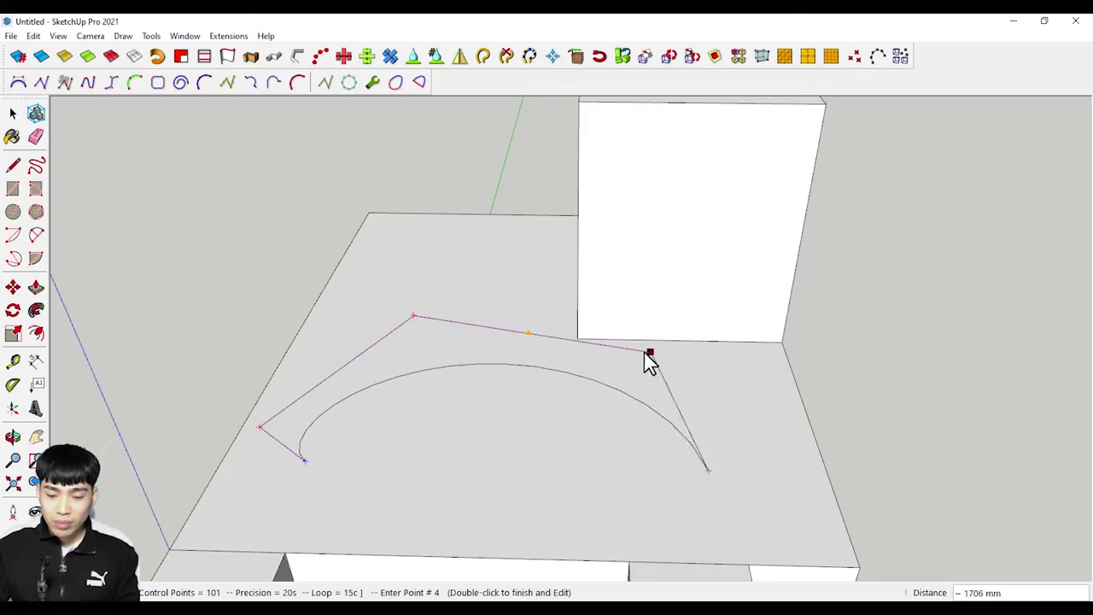
left_click(628, 351)
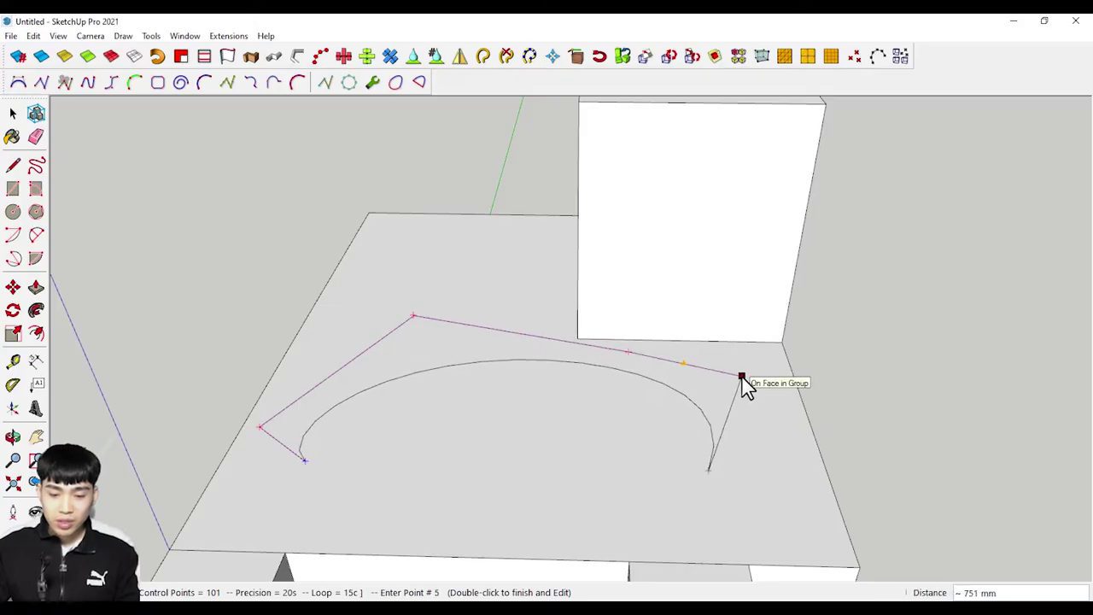
left_click(741, 414)
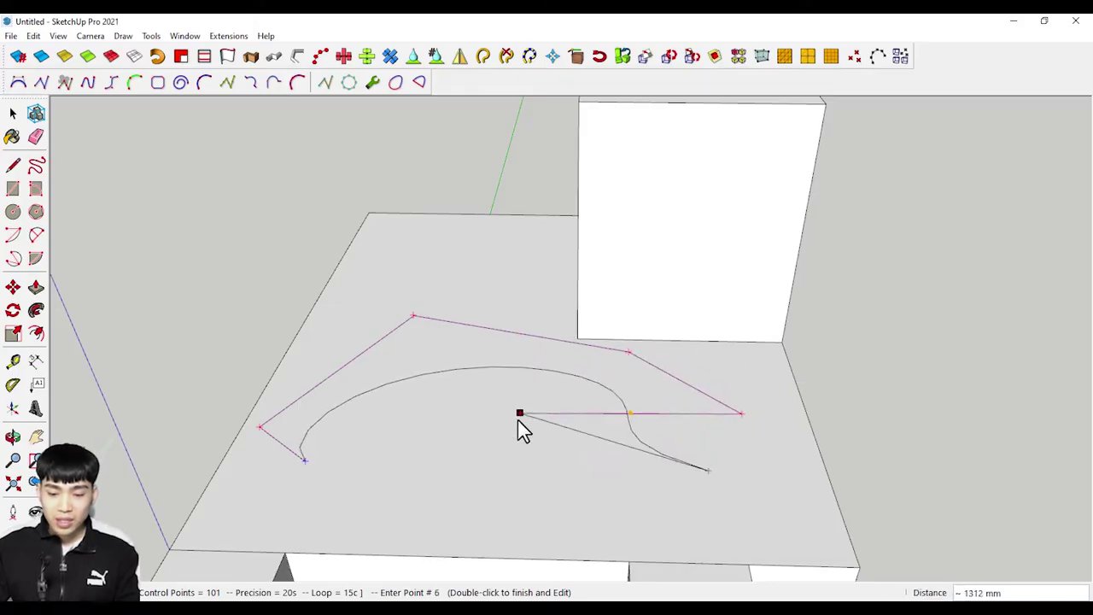
right_click(746, 426)
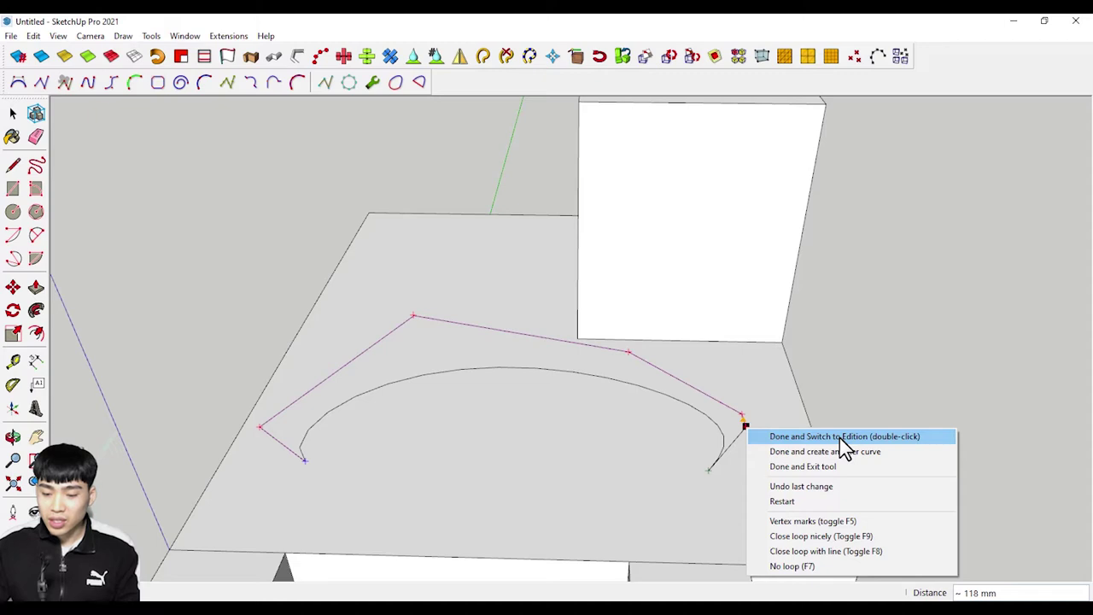
Step: Switch to editing, drag three control points to raise and widen the arc, then commit it
left_click(790, 436)
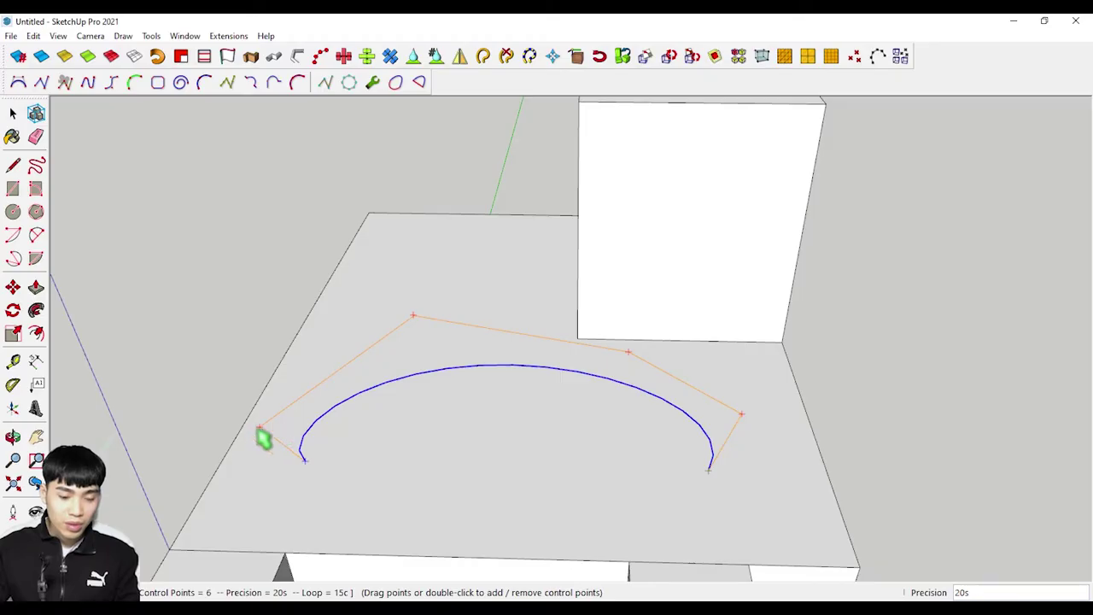
left_click_drag(259, 427, 233, 382)
left_click_drag(413, 317, 437, 278)
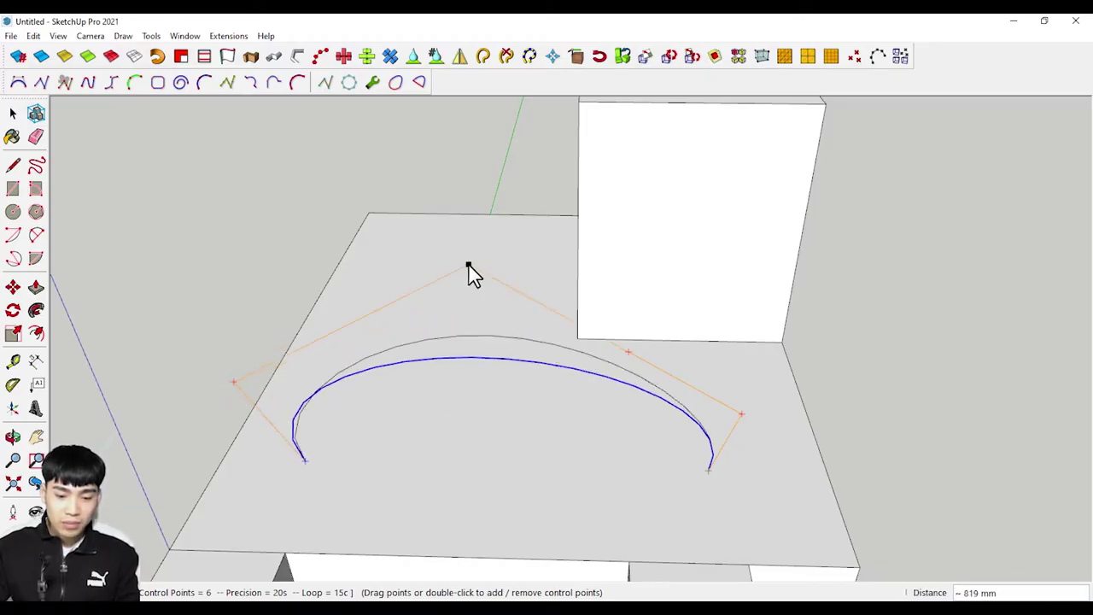
left_click_drag(629, 352, 662, 325)
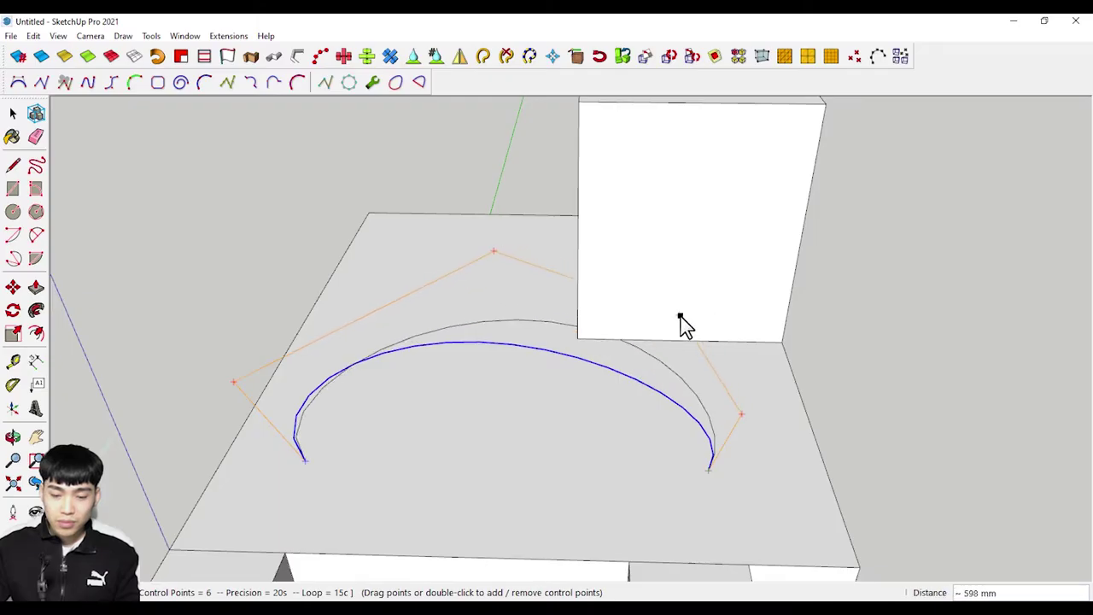
right_click(509, 303)
left_click(545, 307)
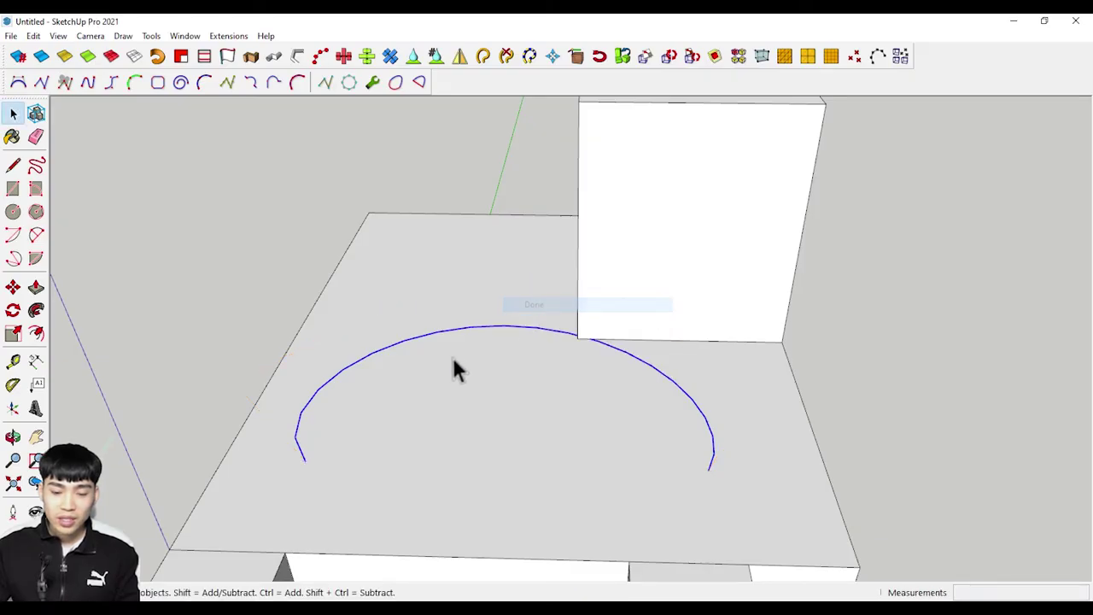
Step: Orbit around the finished arc, then delete it from the slab
mouse_move(451, 355)
middle_mouse_down()
mouse_move(661, 215)
mouse_move(578, 227)
mouse_move(487, 329)
mouse_move(542, 205)
mouse_move(548, 285)
middle_mouse_up()
key("o")
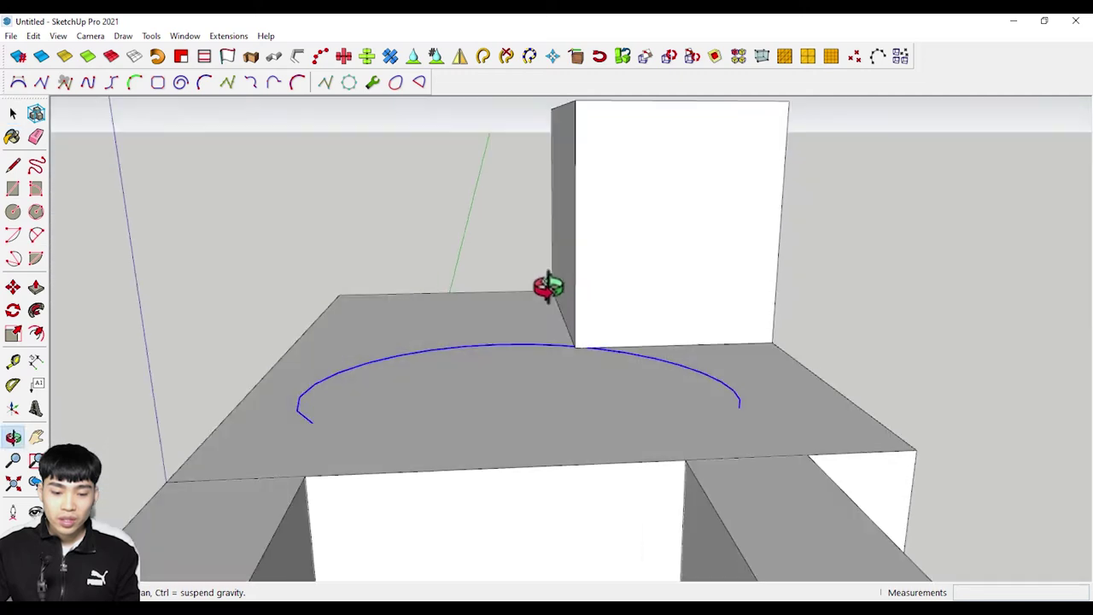
mouse_move(549, 285)
left_mouse_down()
mouse_move(531, 379)
mouse_move(430, 257)
left_mouse_up()
key("space")
middle_click_drag(475, 373, 430, 266)
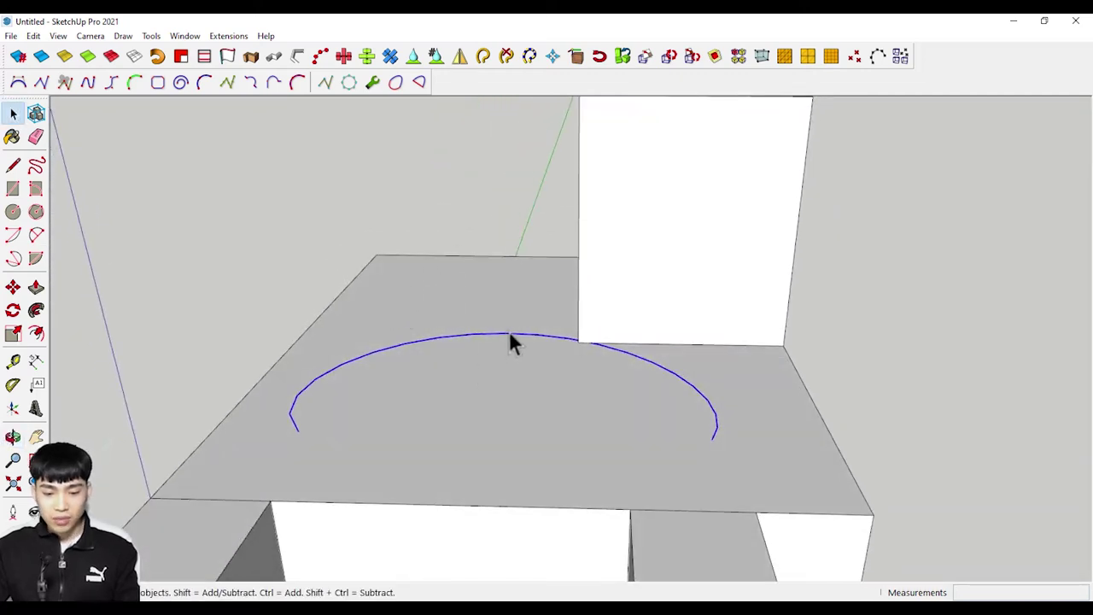
key("Delete")
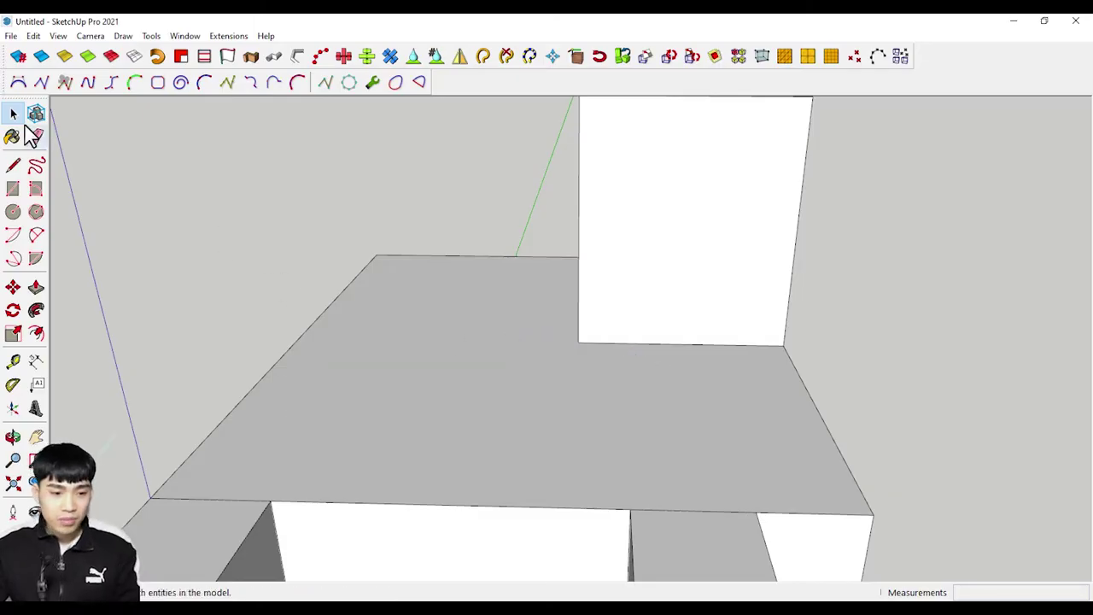
Step: Draw a Classic Bezier curve across the slab's front with two control points near the box
left_click(18, 82)
middle_click_drag(456, 353, 324, 472)
left_click(330, 537)
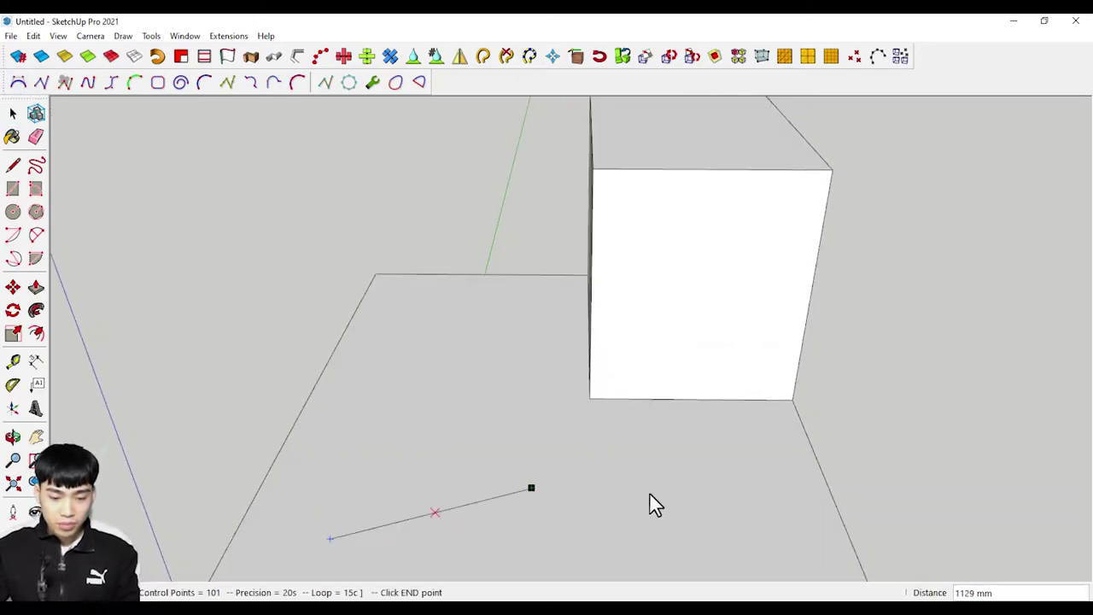
left_click(793, 542)
left_click(317, 422)
left_click(706, 426)
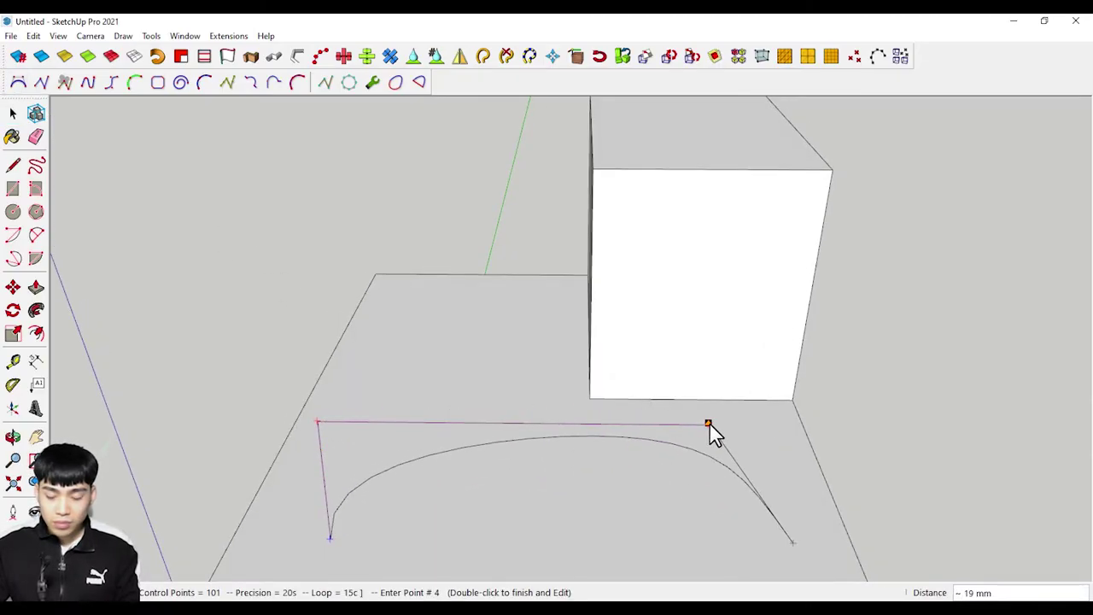
right_click(731, 445)
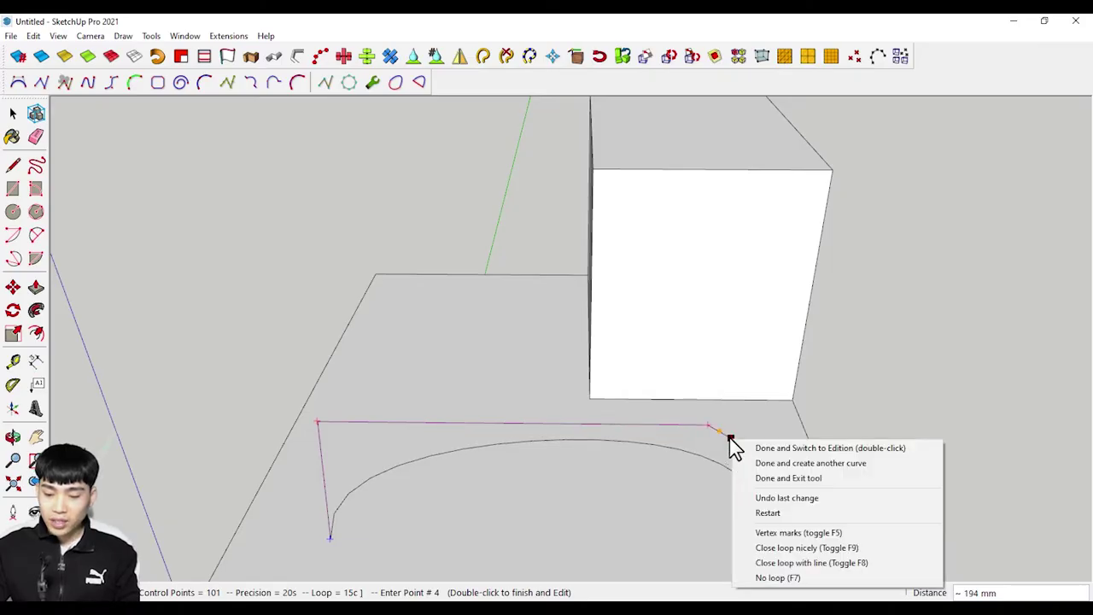
Step: Finish it with Done and create another, then sketch a second, wider Bezier curve above it
left_click(790, 463)
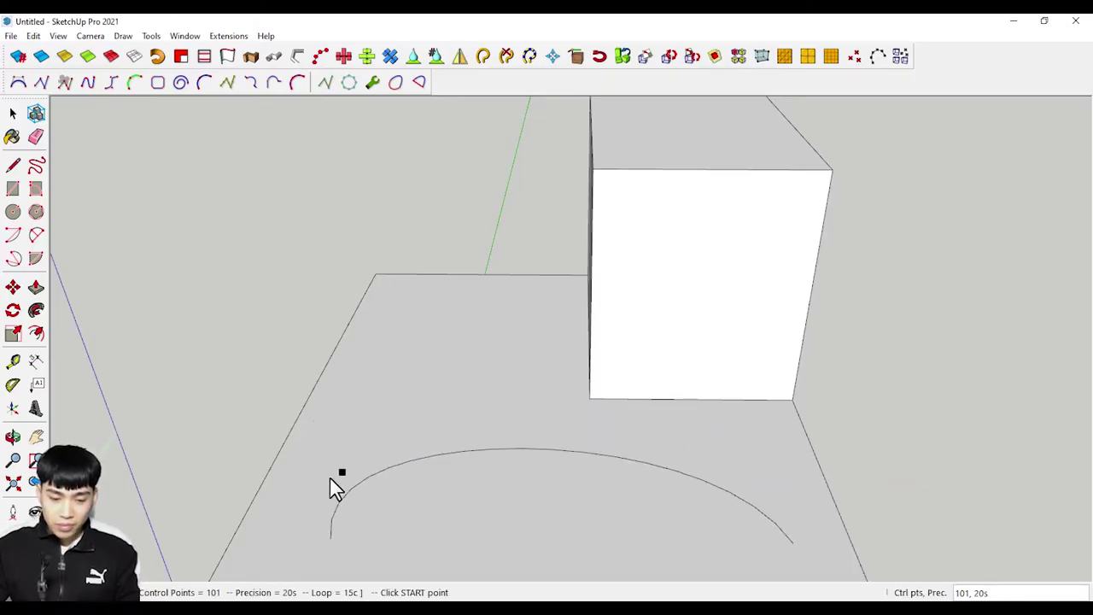
left_click(795, 468)
left_click(342, 391)
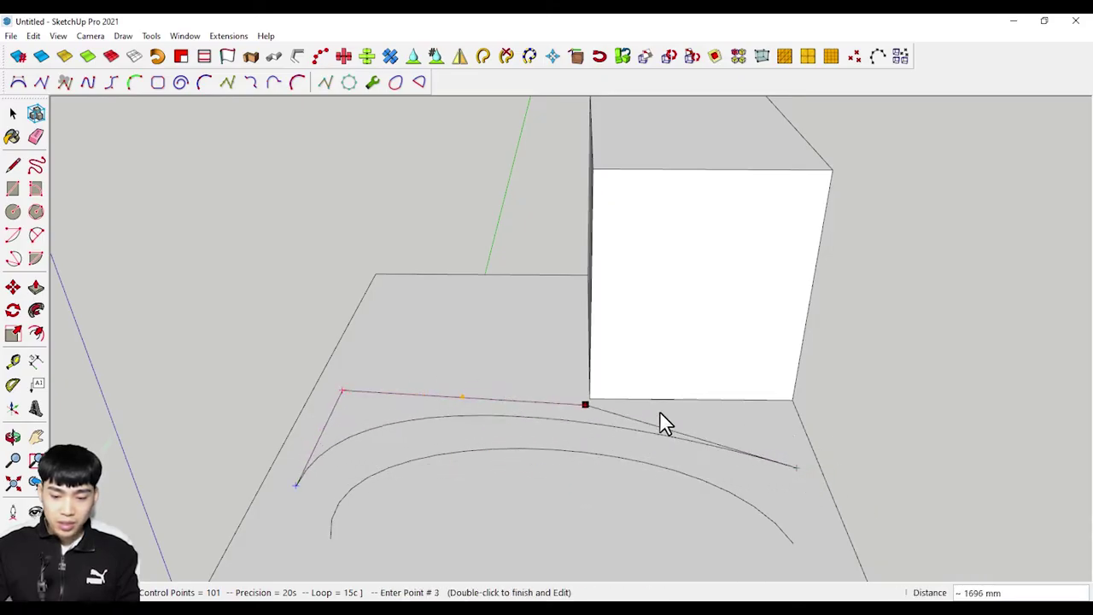
left_click(726, 407)
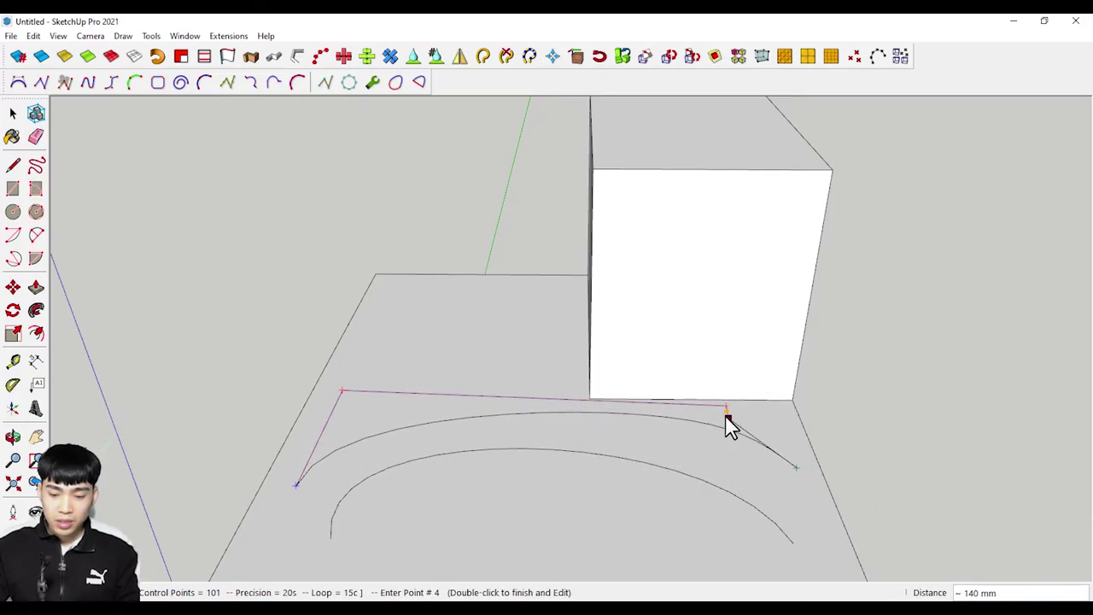
right_click(730, 421)
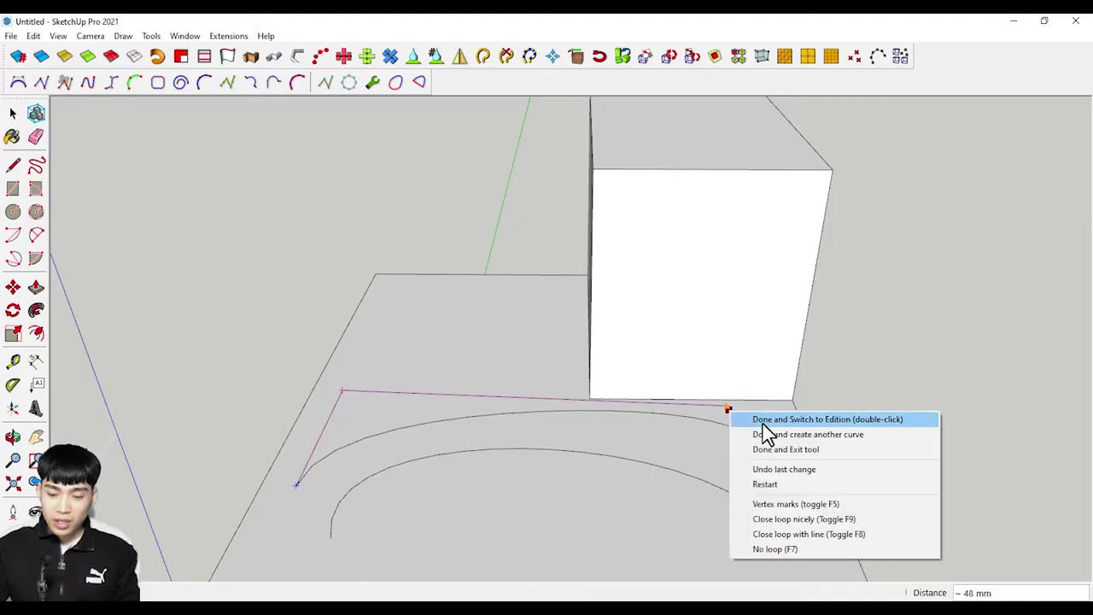
Step: Finish the previous curve, begin a new one across the slab front, and undo its last point
left_click(801, 450)
mouse_move(621, 371)
middle_mouse_down()
mouse_move(634, 376)
mouse_move(424, 461)
middle_mouse_up()
left_click(424, 461)
left_click(764, 475)
left_click(433, 398)
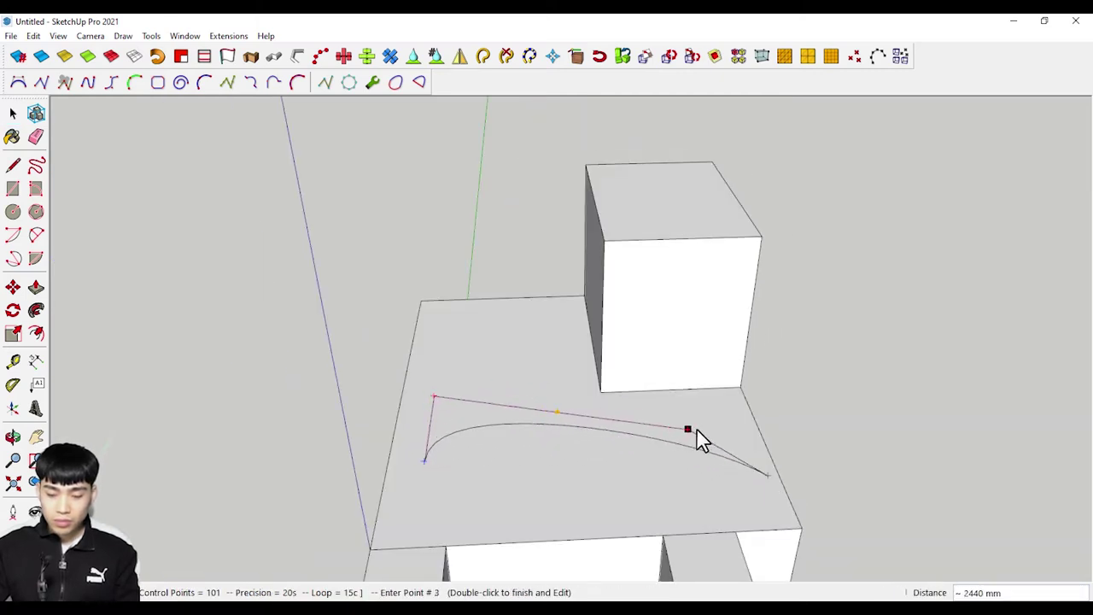
right_click(696, 416)
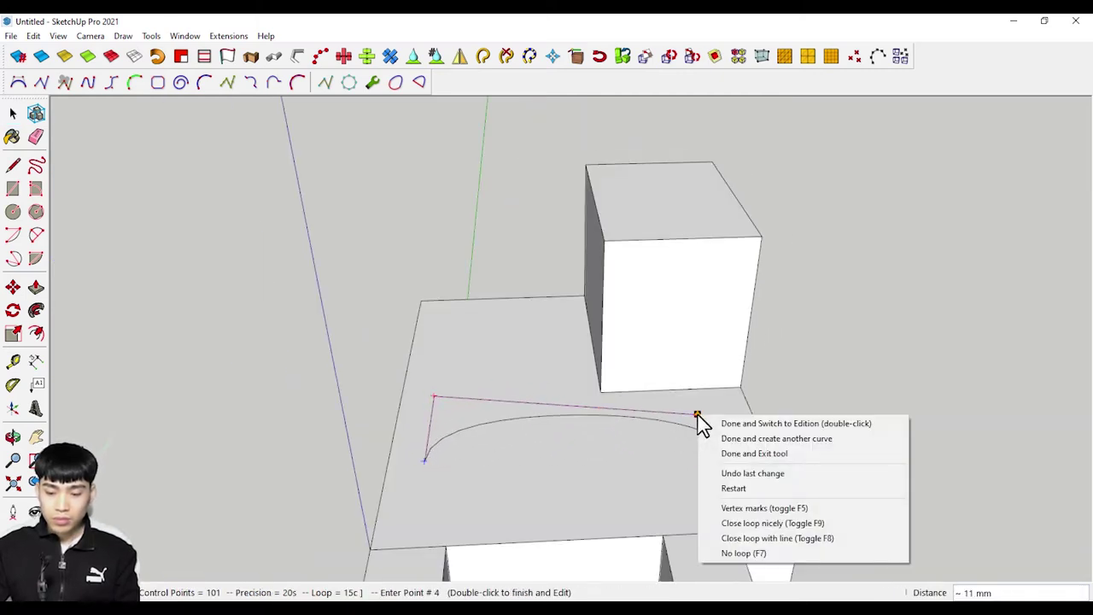
left_click(745, 473)
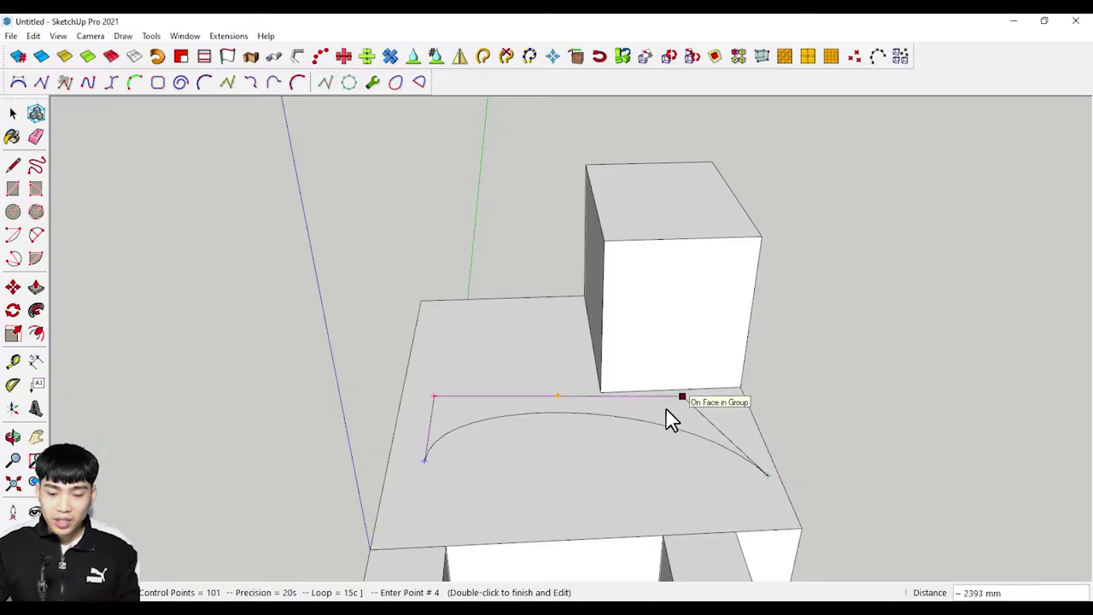
Step: Restart the curve and redraw it from the slab's front-left to right with a control point above the start
right_click(718, 415)
right_click(730, 416)
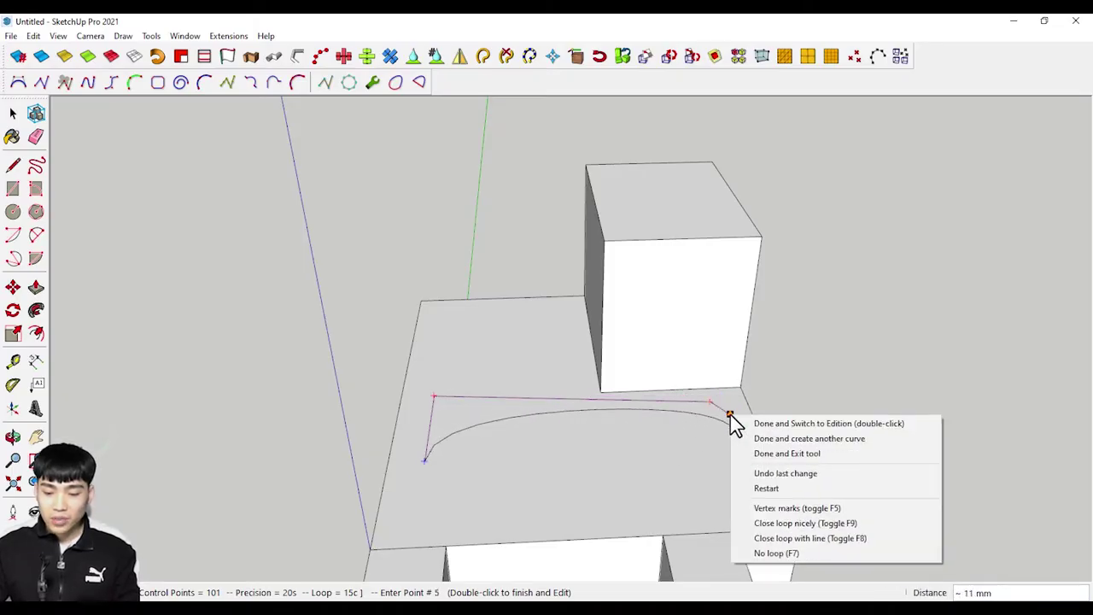
left_click(781, 489)
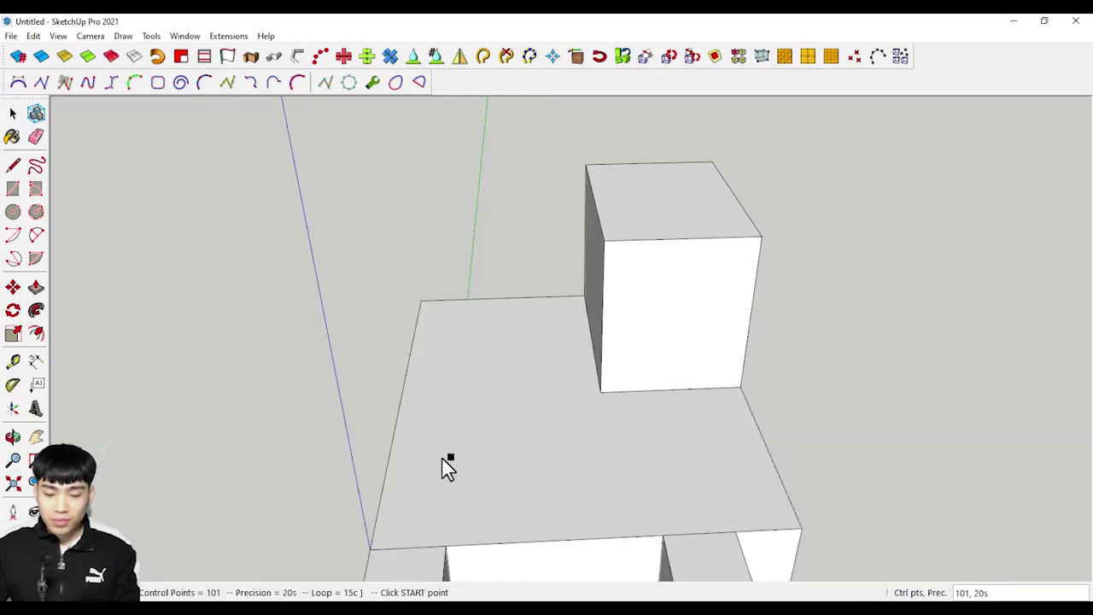
left_click(417, 481)
left_click(747, 467)
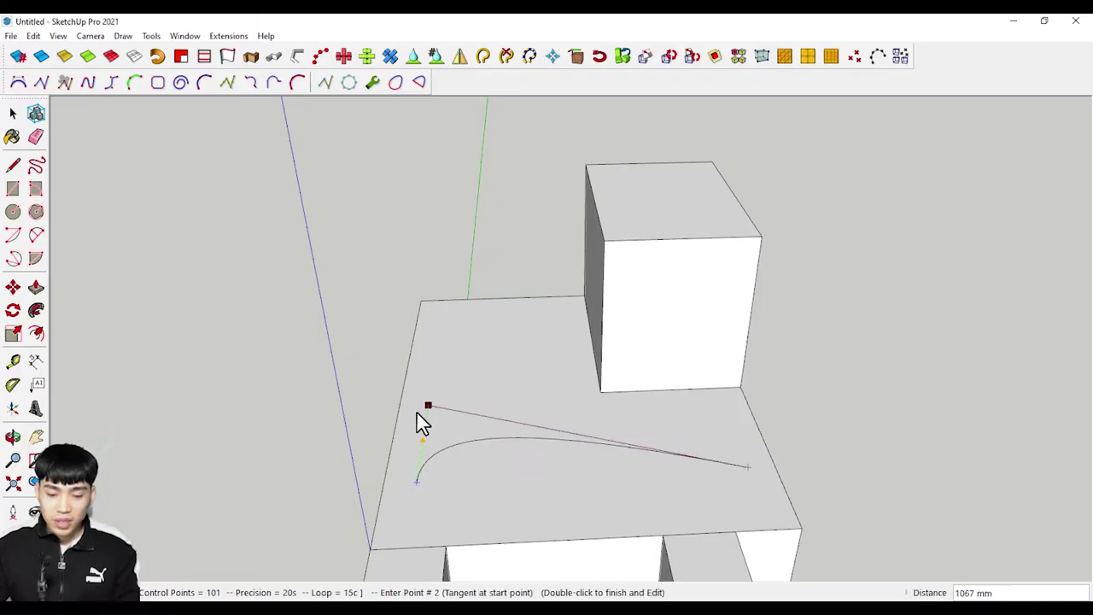
left_click(408, 423)
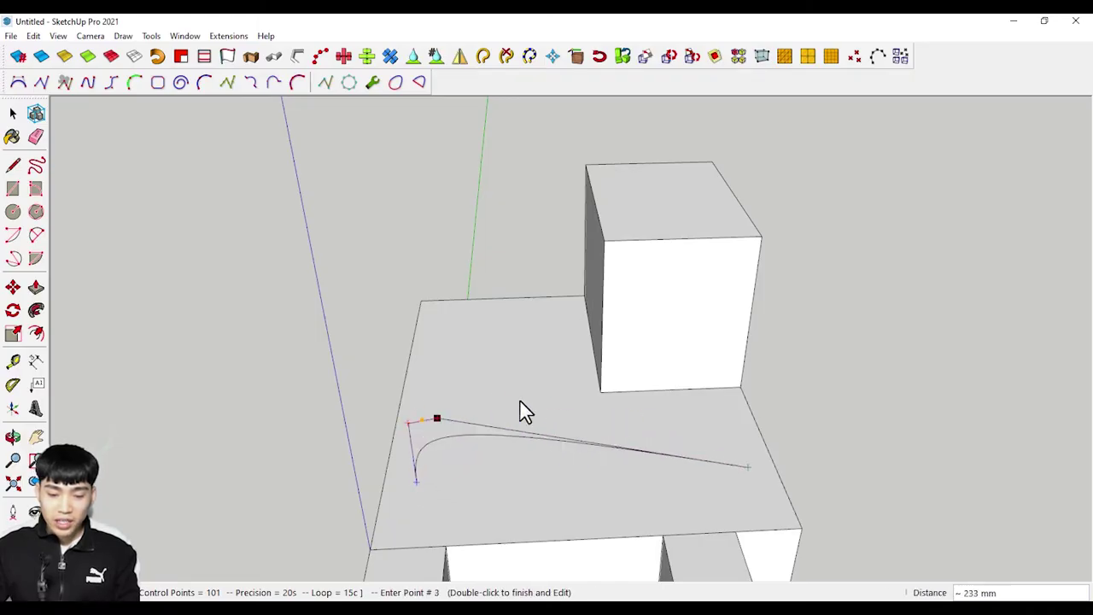
right_click(698, 408)
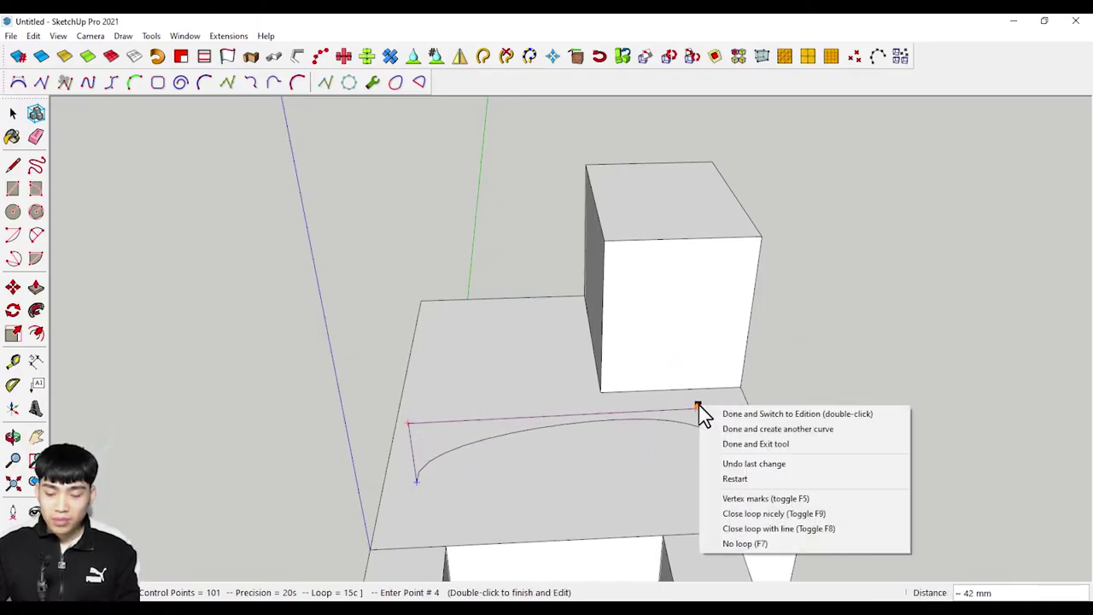
Step: Turn on vertex marks (F5) and close the curve into a smooth loop (F9)
left_click(760, 499)
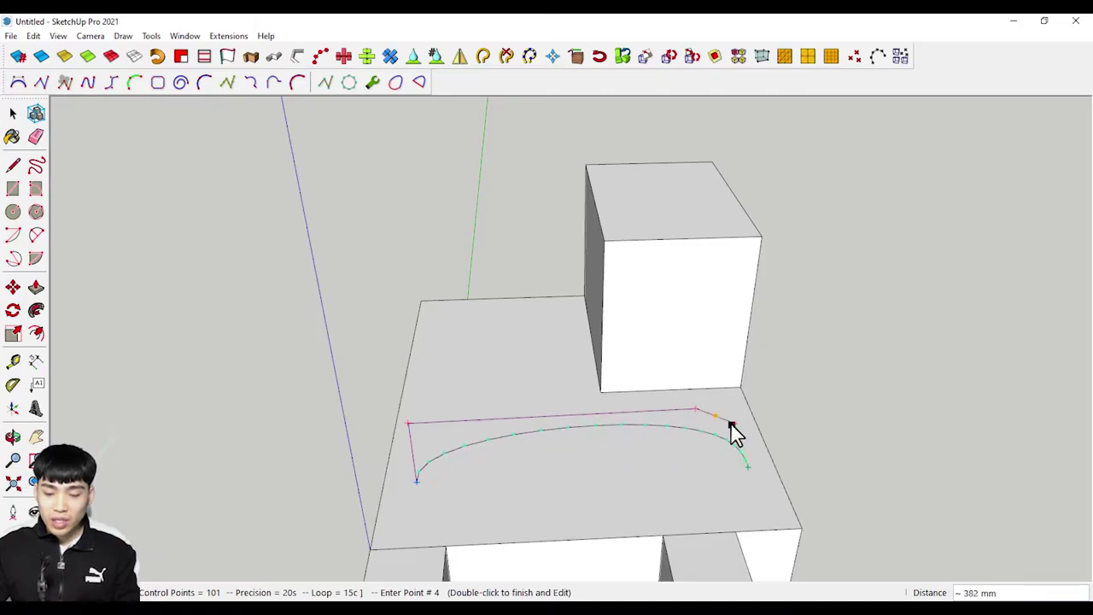
scroll(722, 439, "up", 2)
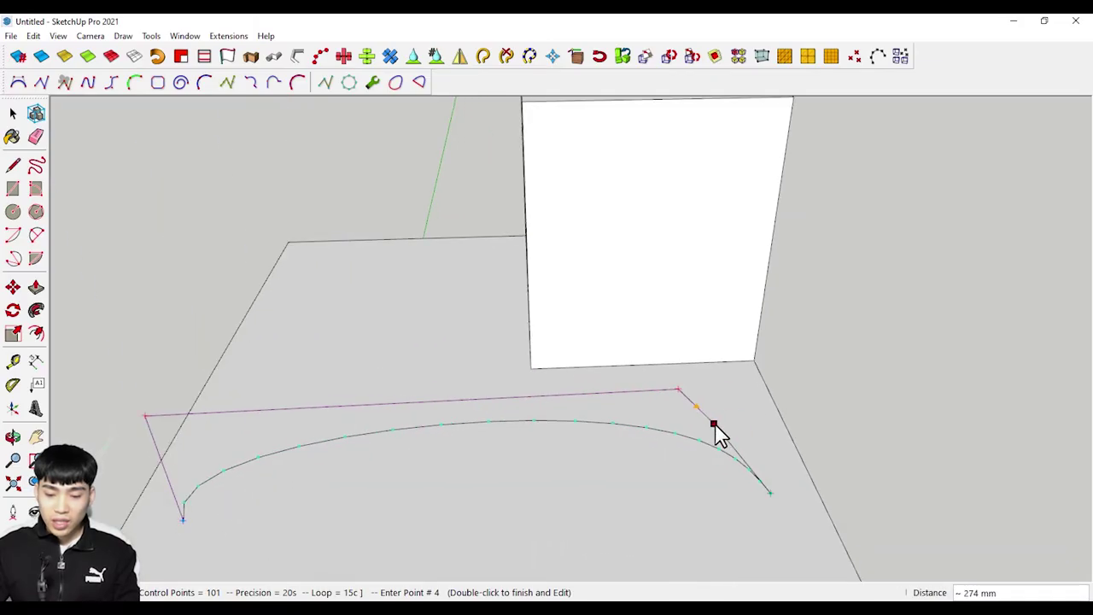
right_click(723, 418)
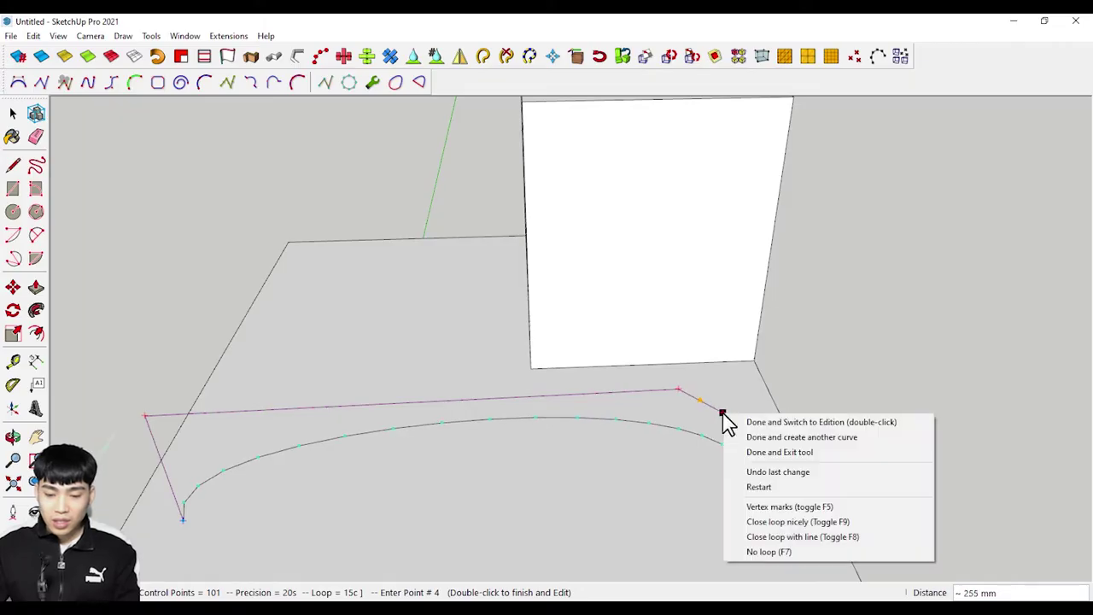
left_click(835, 522)
middle_click_drag(654, 464, 786, 395)
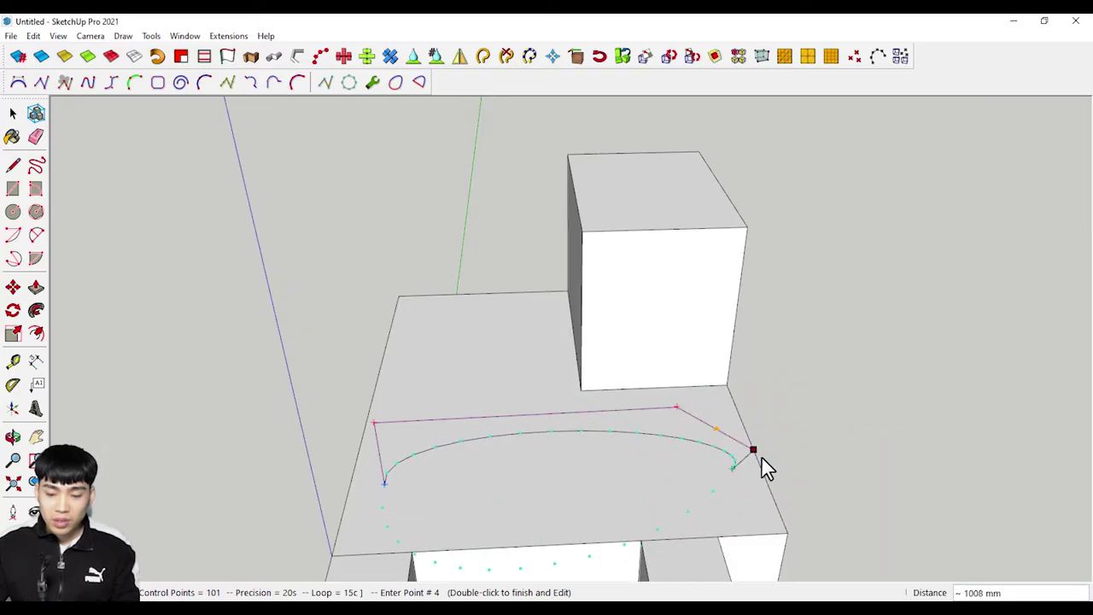
Step: Close the loop with a straight line (F8), then revert to an open curve with No loop (F7)
right_click(723, 418)
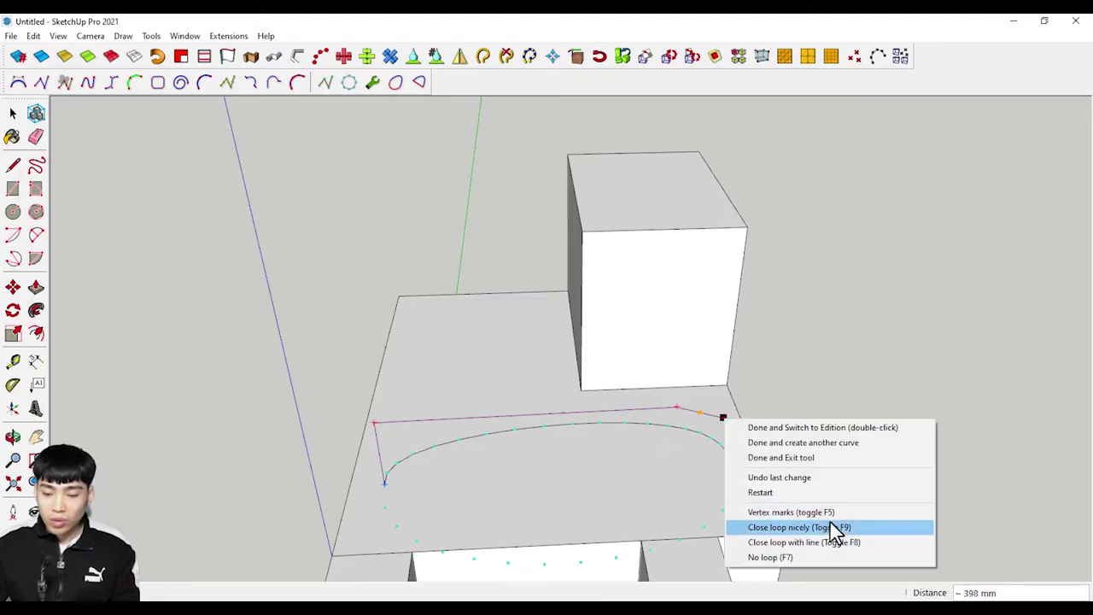
left_click(847, 543)
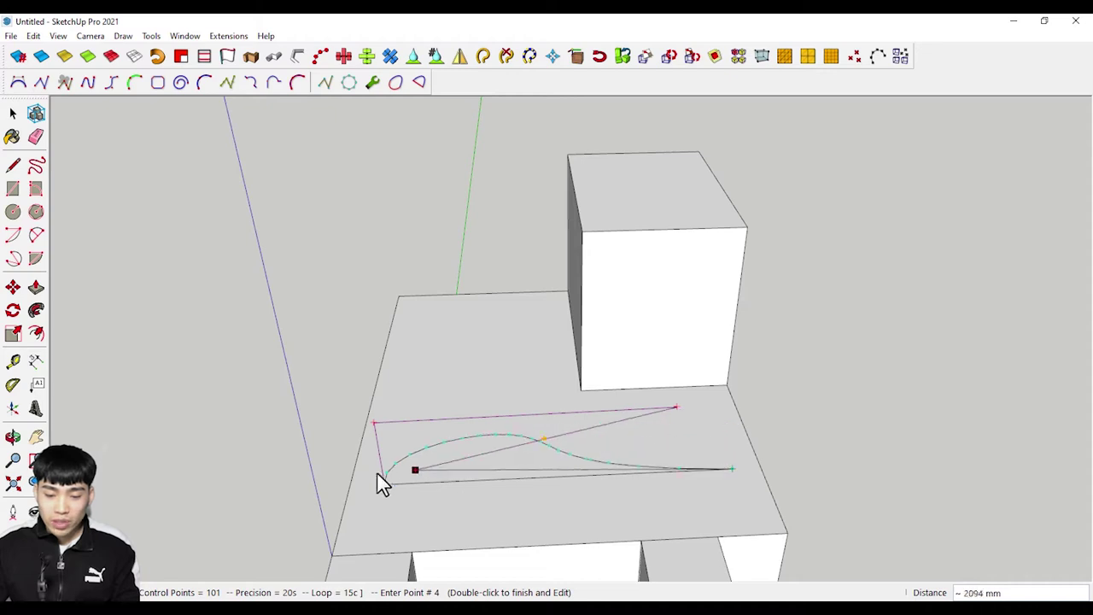
right_click(715, 439)
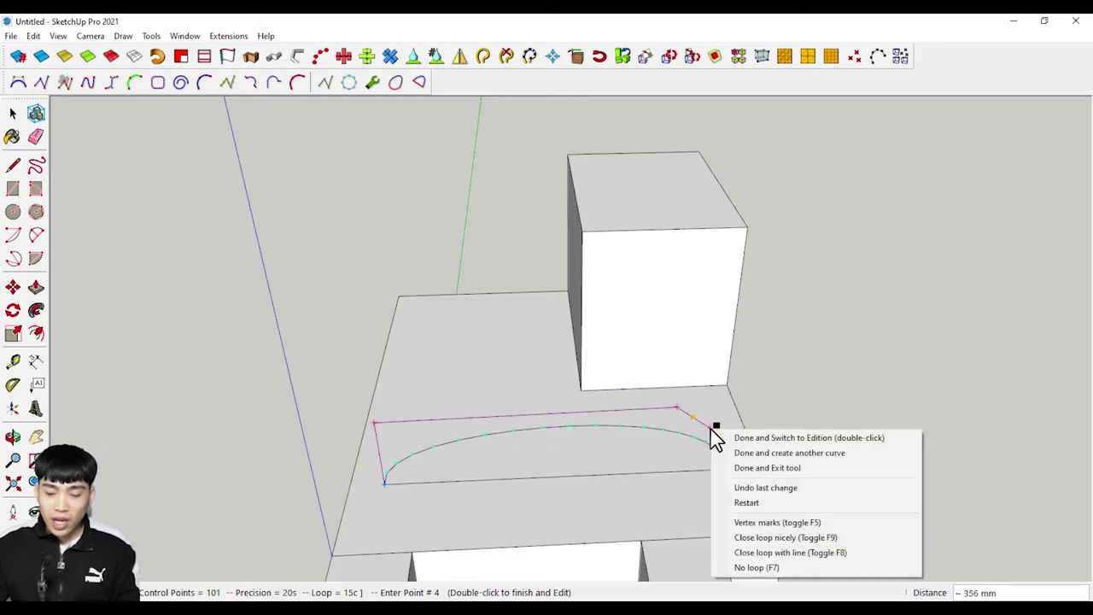
left_click(772, 568)
left_click(732, 468)
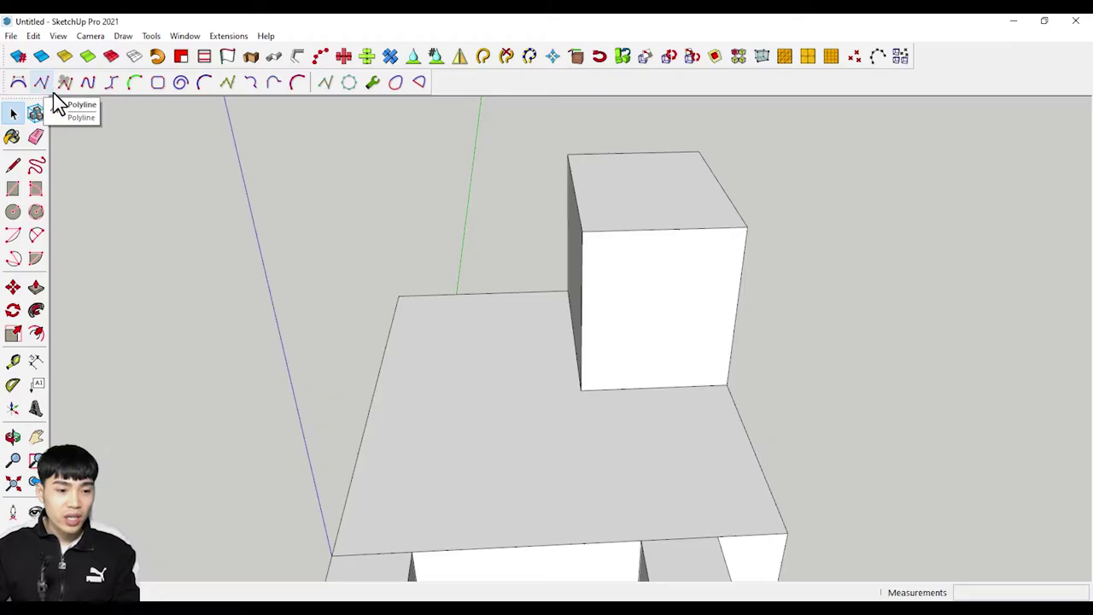
Step: Draw a seven-point zig-zag polyline across the slab and finish with Done and Exit tool
left_click(43, 83)
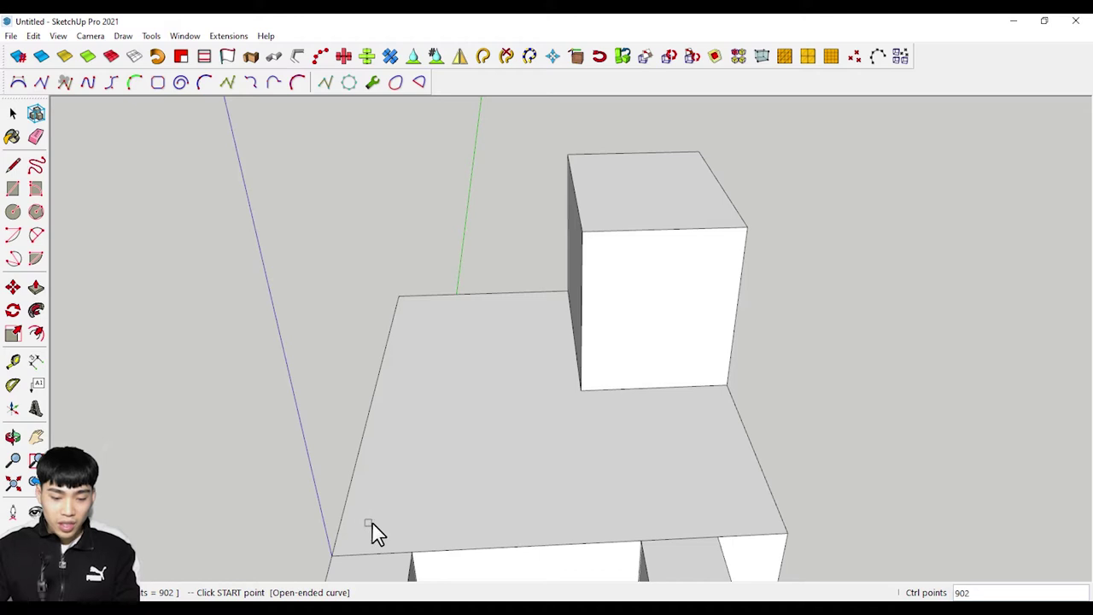
left_click(362, 526)
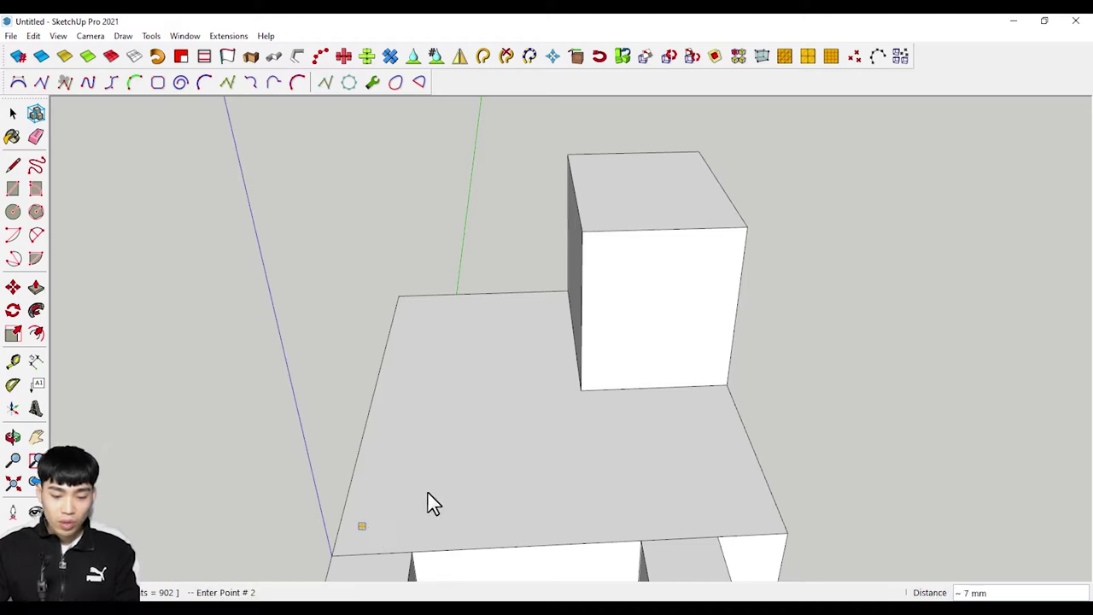
left_click(434, 336)
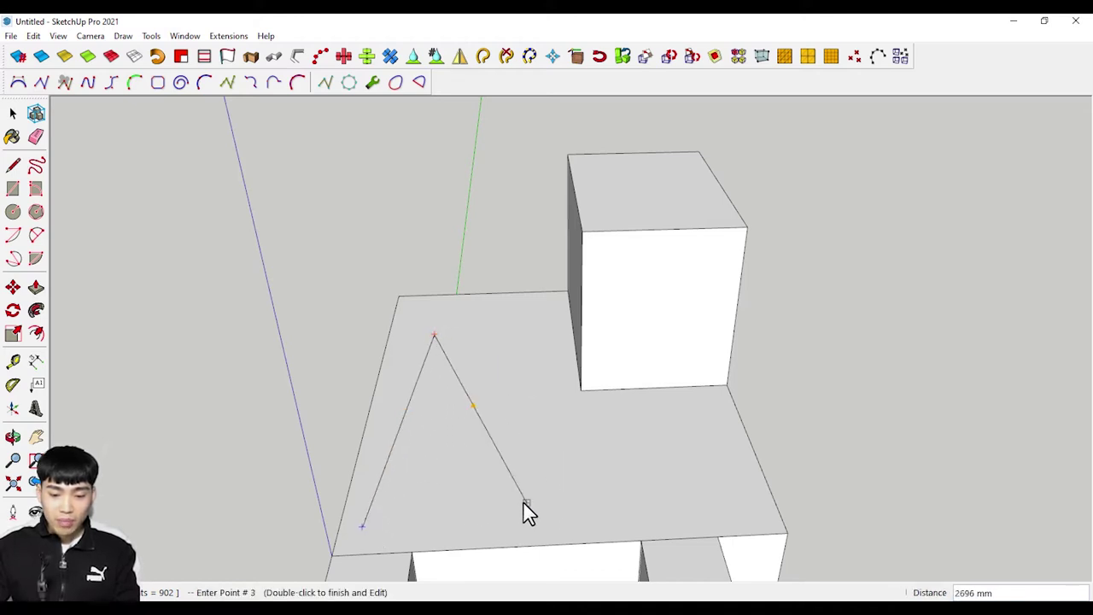
left_click(522, 500)
left_click(537, 357)
left_click(662, 422)
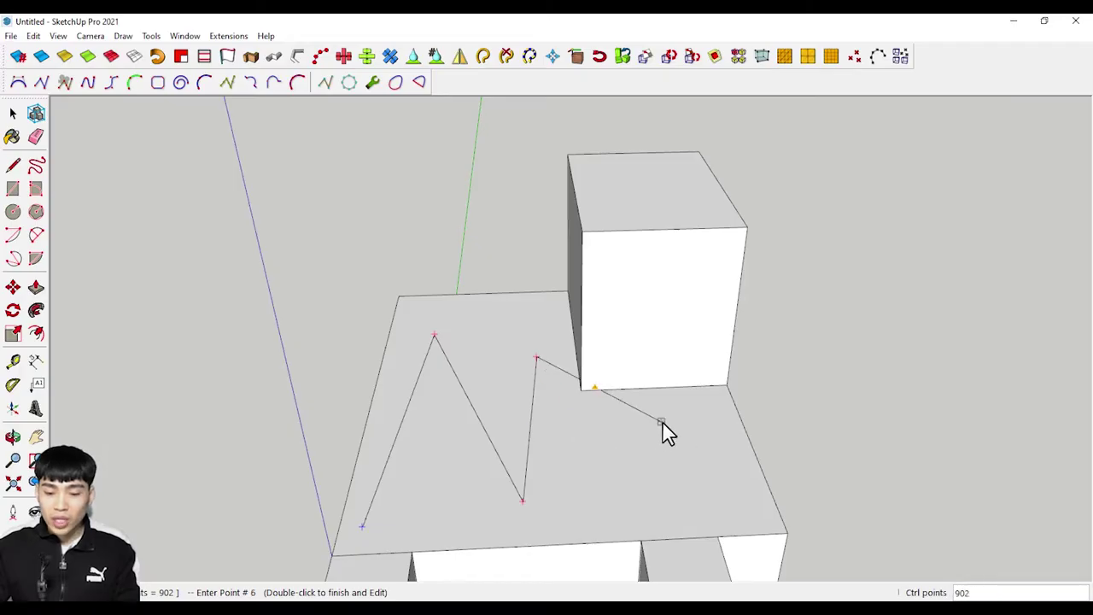
left_click(630, 517)
left_click(711, 485)
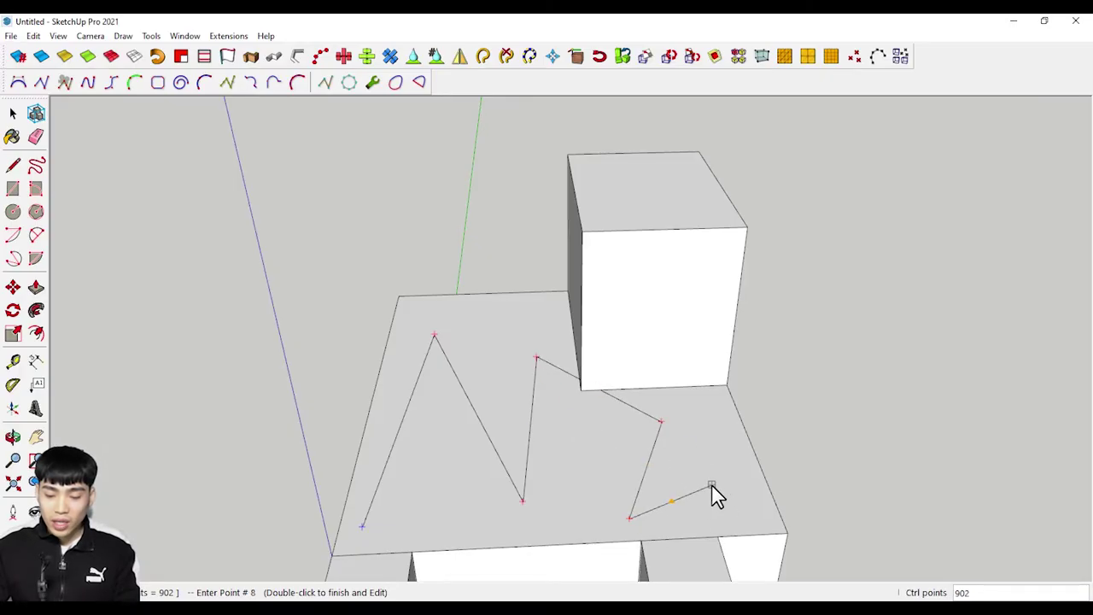
right_click(712, 486)
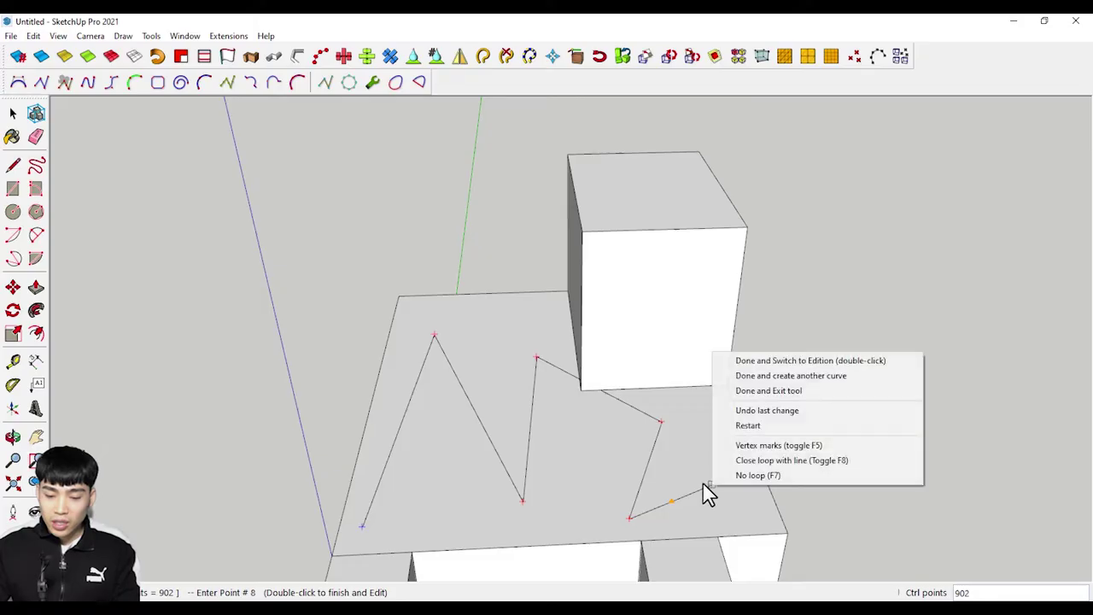
left_click(756, 395)
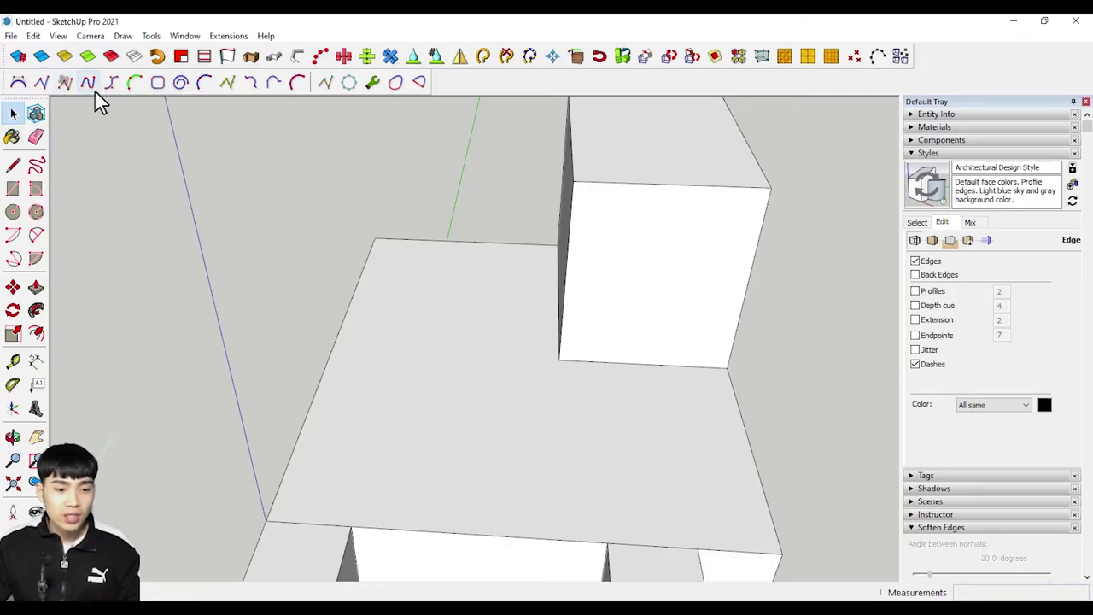
Step: Choose the arc-cornered polyline tool with a corner offset of 1 and orbit to a low front view
left_click(88, 83)
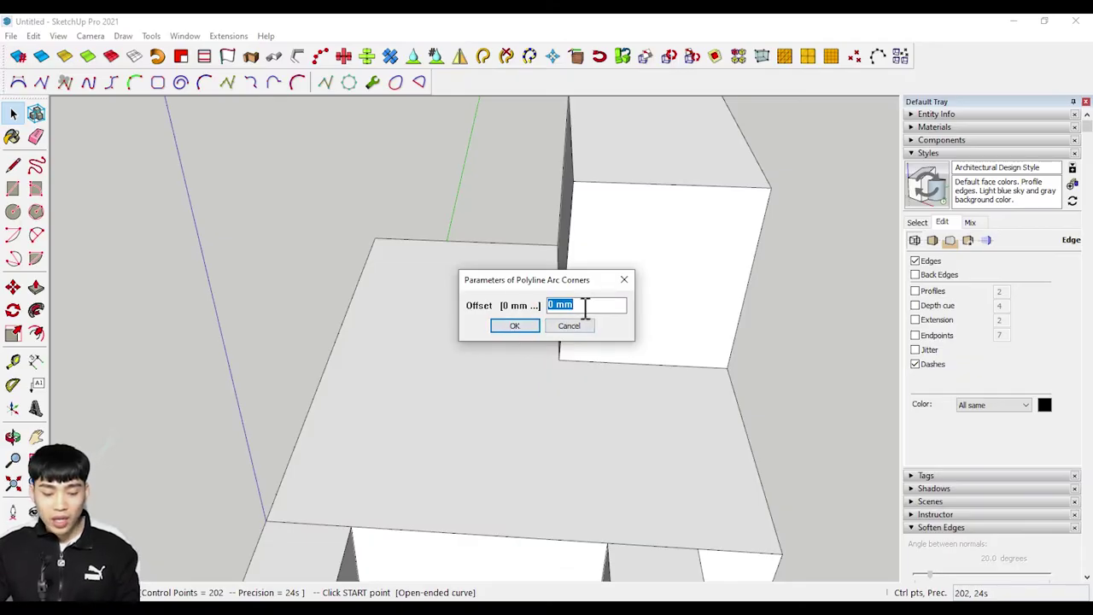
type("100")
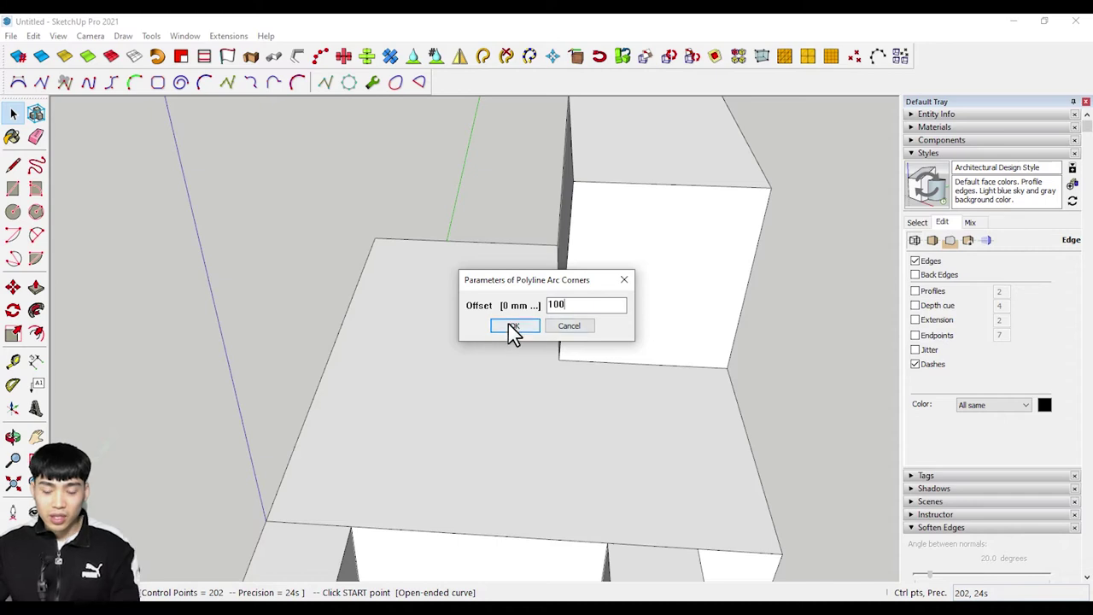
left_click(512, 331)
scroll(402, 300, "down", 2)
scroll(417, 342, "down", 2)
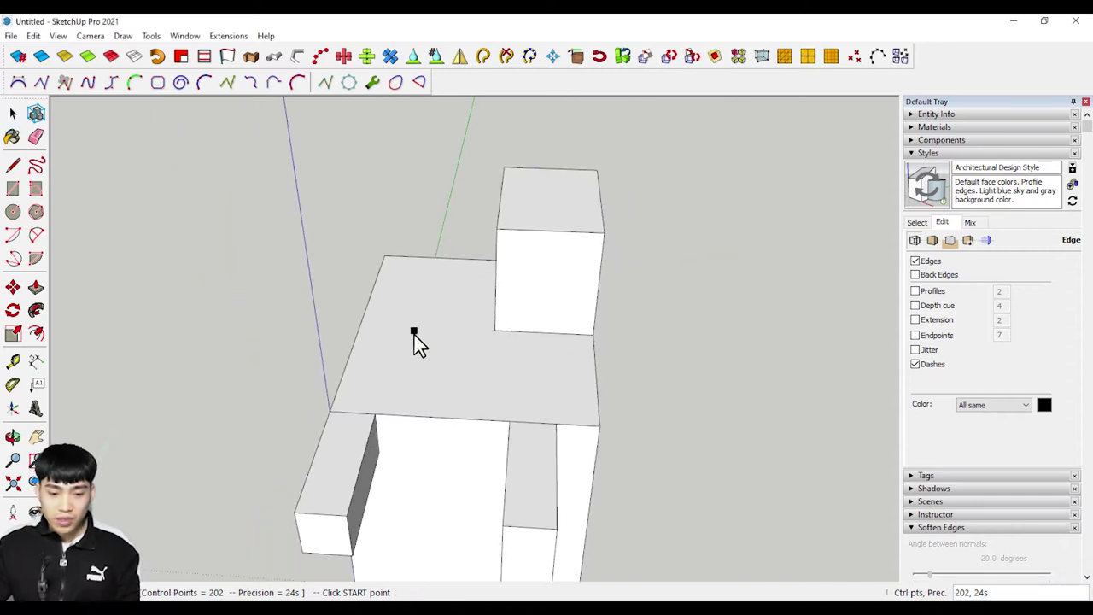
mouse_move(415, 339)
middle_mouse_down()
mouse_move(341, 446)
mouse_move(419, 349)
mouse_move(415, 369)
mouse_move(403, 342)
mouse_move(400, 350)
middle_mouse_up()
scroll(417, 371, "up", 2)
Step: Draw the curve through seven points across both block faces and finish with Done and Exit tool
left_click(305, 483)
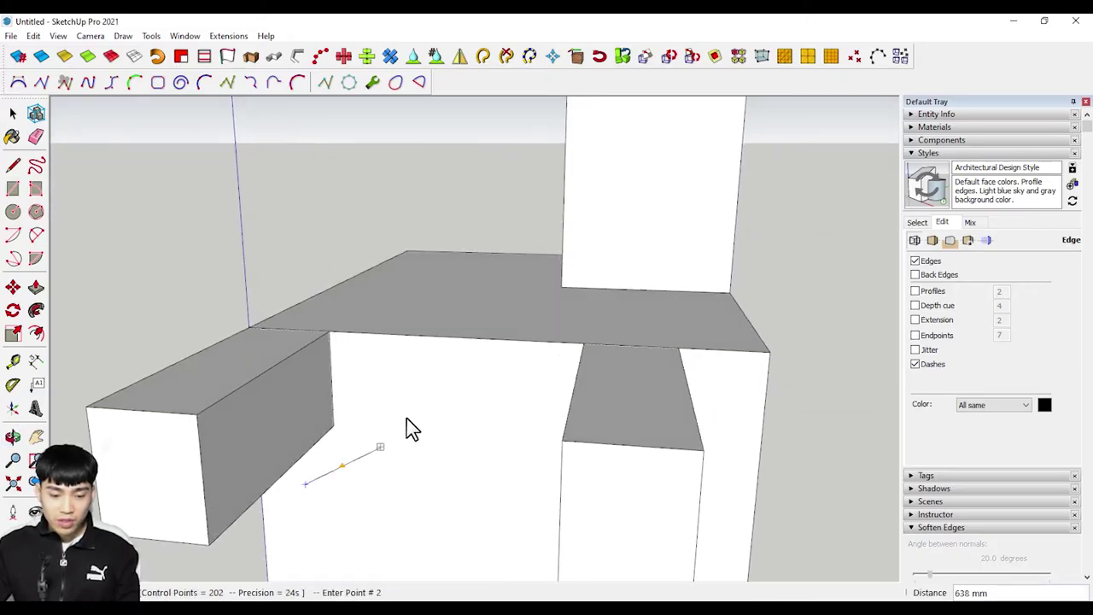
left_click(399, 353)
left_click(533, 393)
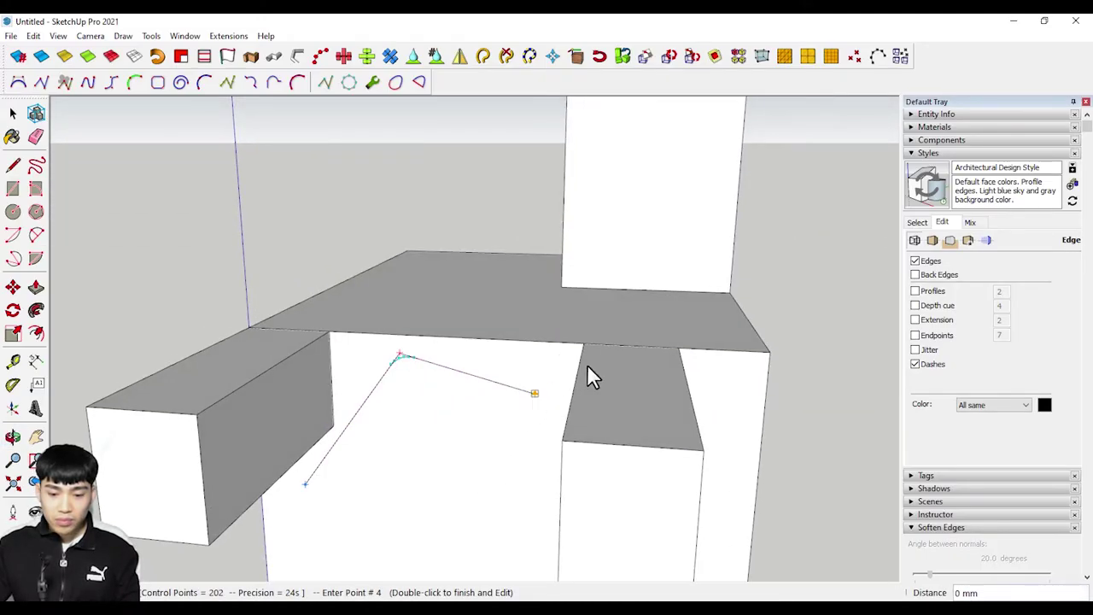
left_click(578, 367)
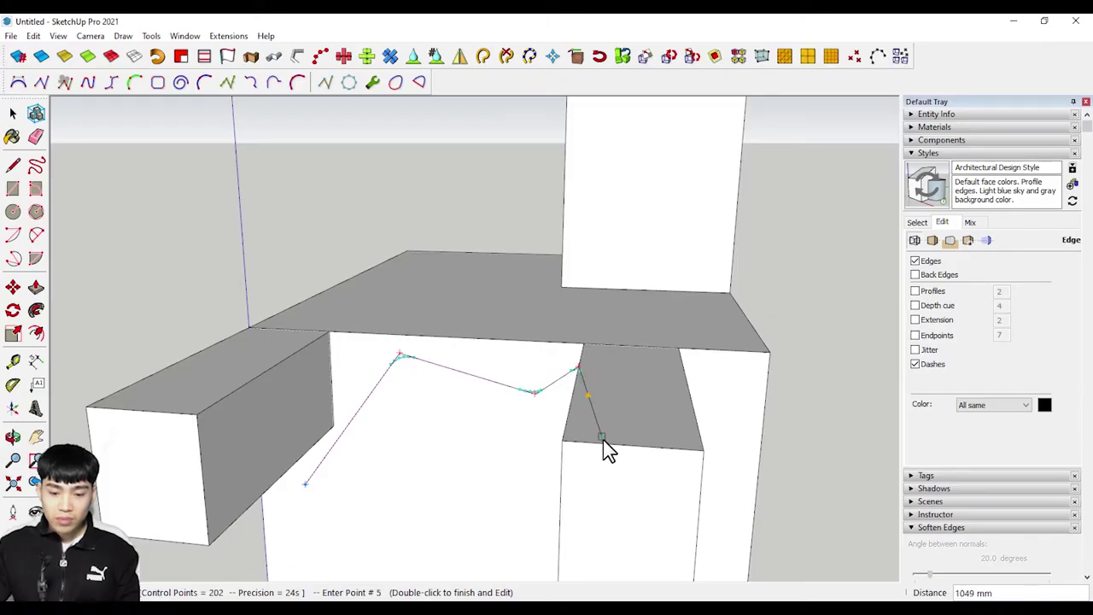
left_click(608, 445)
scroll(678, 359, "up", 3)
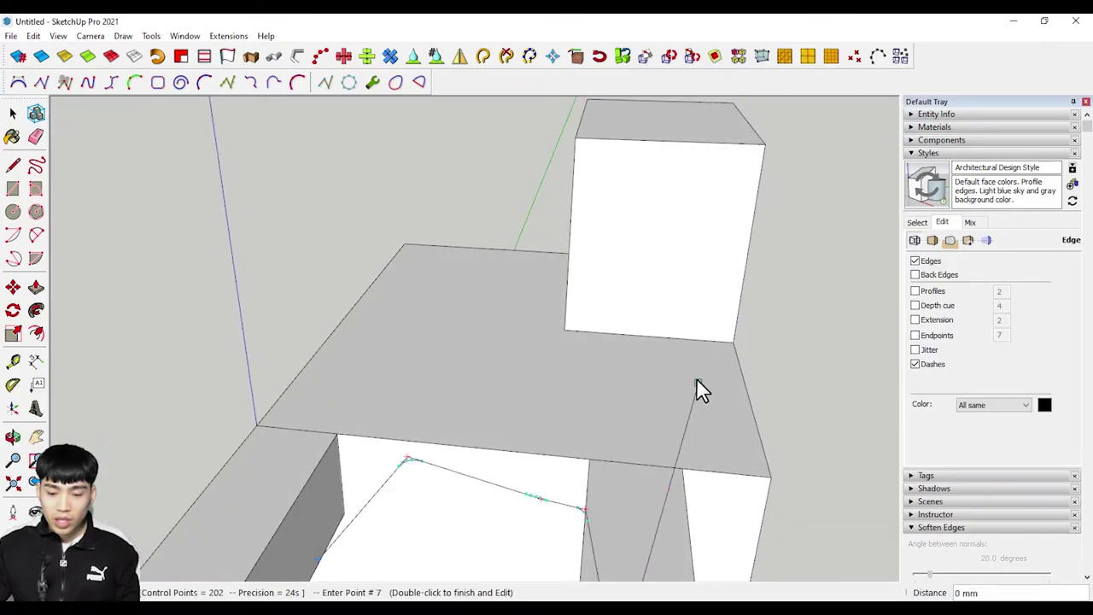
left_click(695, 381)
left_click(606, 272)
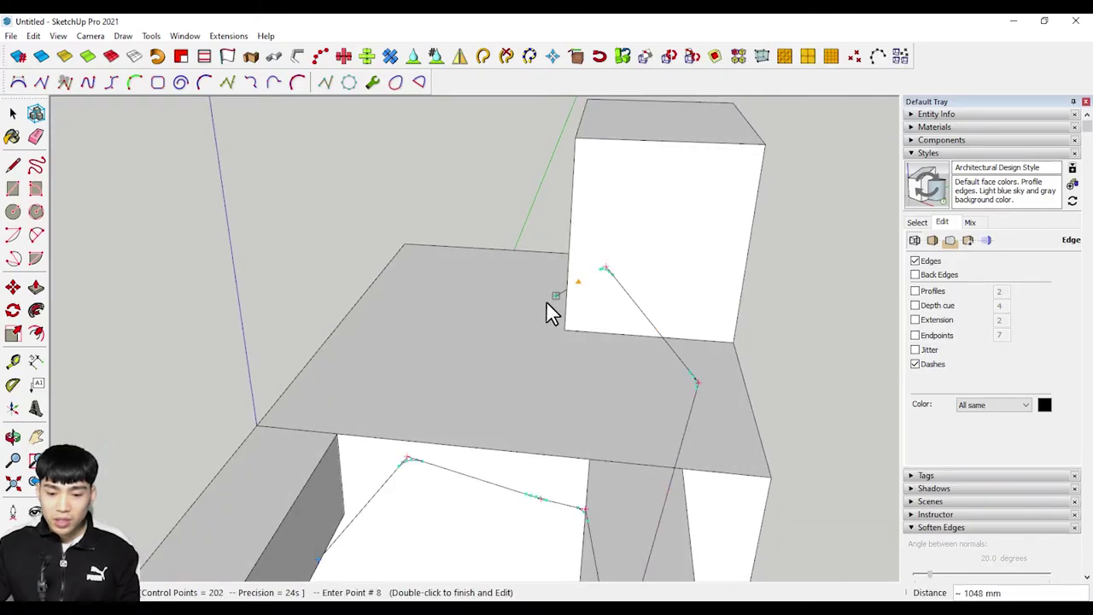
right_click(469, 351)
left_click(553, 391)
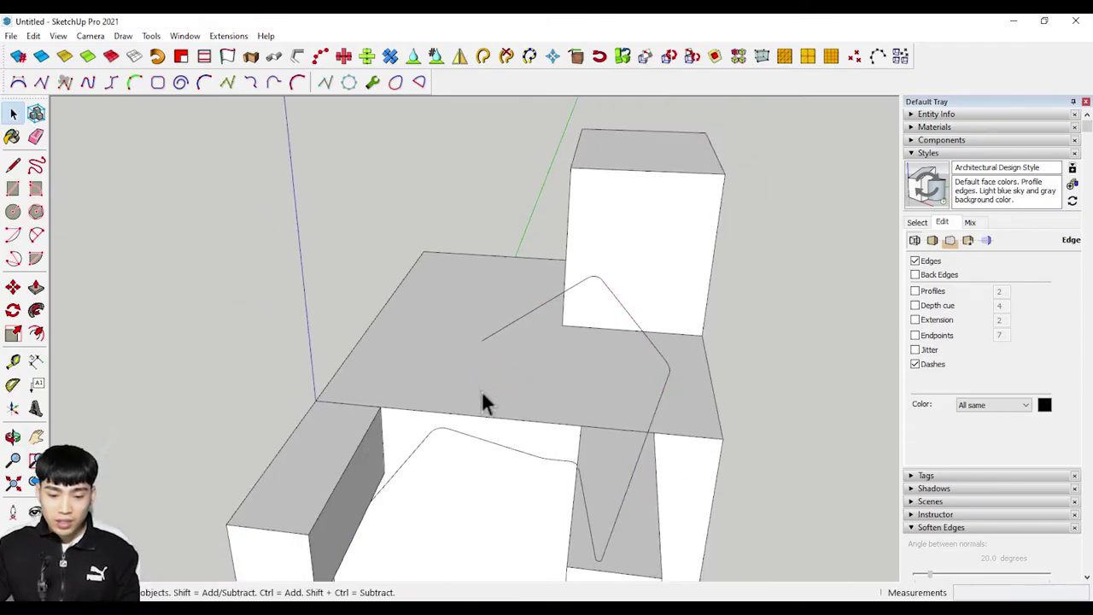
Step: Select the finished curve and orbit down onto the platform to inspect it
mouse_move(482, 390)
middle_mouse_down()
mouse_move(433, 445)
mouse_move(431, 432)
middle_mouse_up()
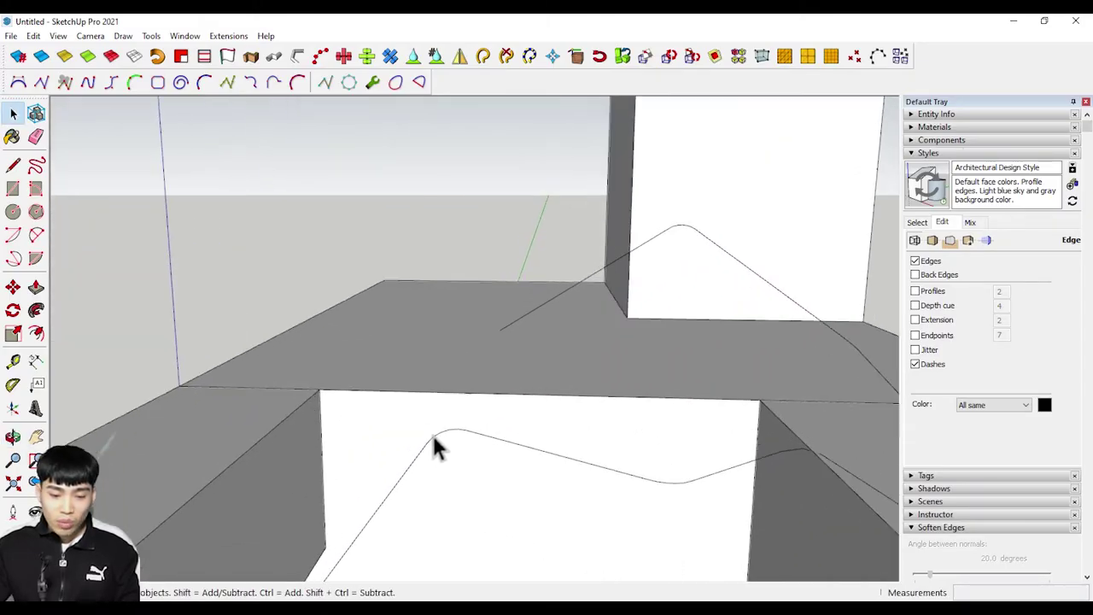
left_click(439, 435)
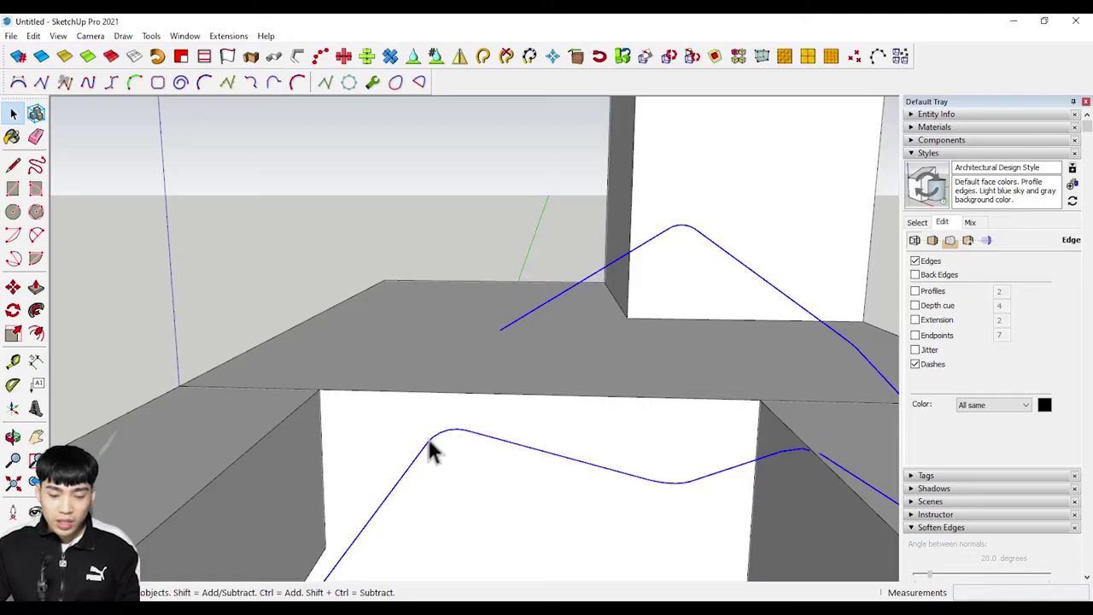
mouse_move(426, 439)
middle_mouse_down()
mouse_move(459, 385)
mouse_move(477, 463)
mouse_move(541, 390)
mouse_move(500, 390)
mouse_move(410, 300)
mouse_move(480, 247)
mouse_move(427, 427)
middle_mouse_up()
scroll(504, 379, "up", 3)
mouse_move(504, 379)
middle_mouse_down()
mouse_move(422, 470)
mouse_move(535, 508)
mouse_move(520, 504)
mouse_move(500, 309)
mouse_move(463, 378)
mouse_move(374, 466)
middle_mouse_up()
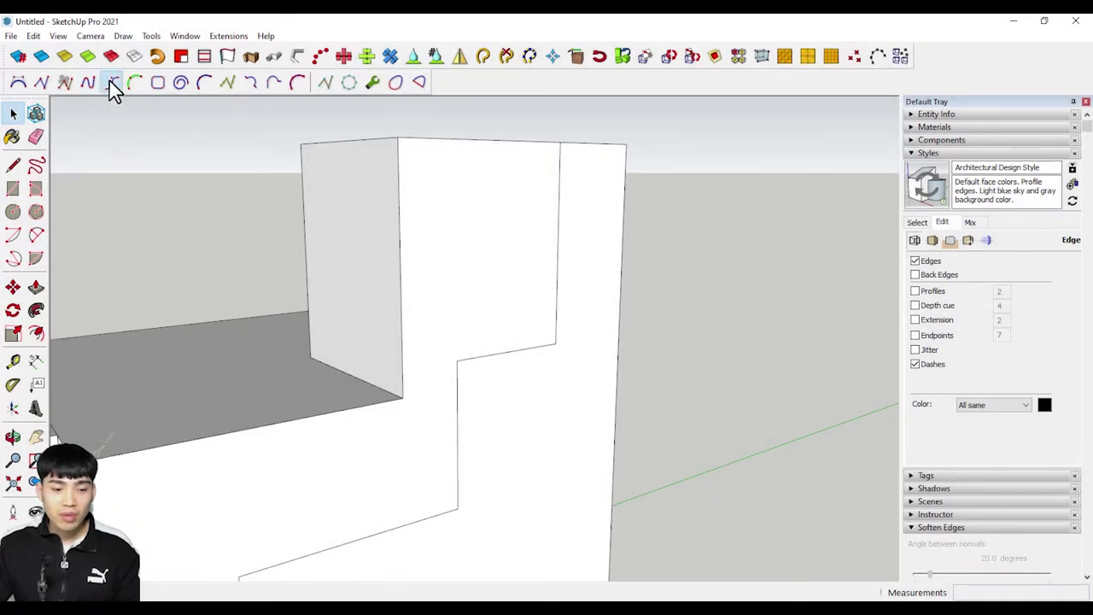
Step: Start a Uniform B-Spline with its order set to 70
left_click(110, 81)
left_click_drag(491, 290, 557, 166)
type("7")
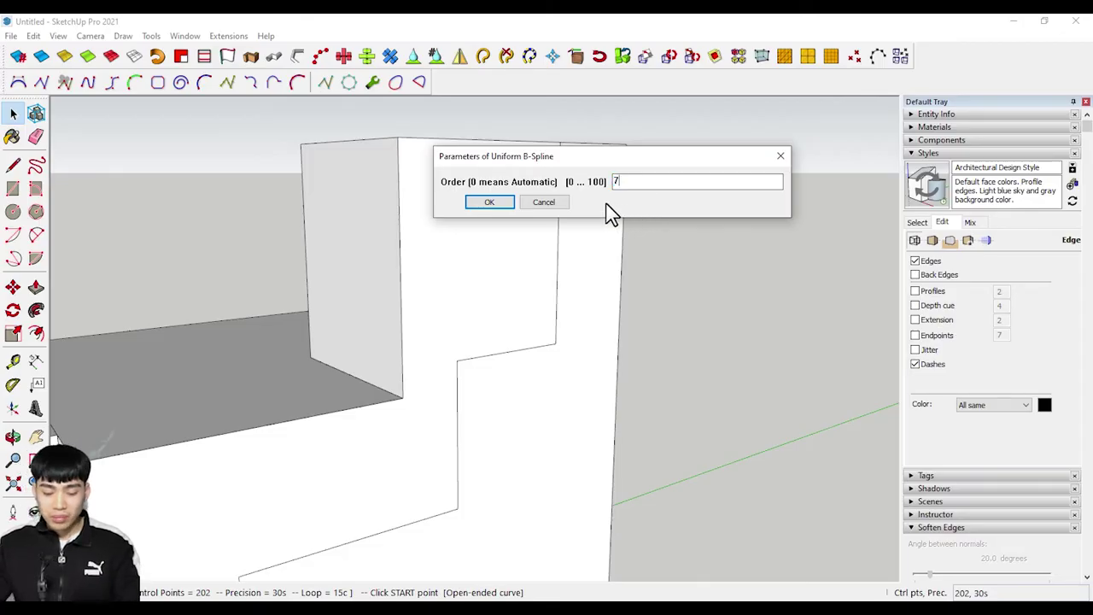
type("0")
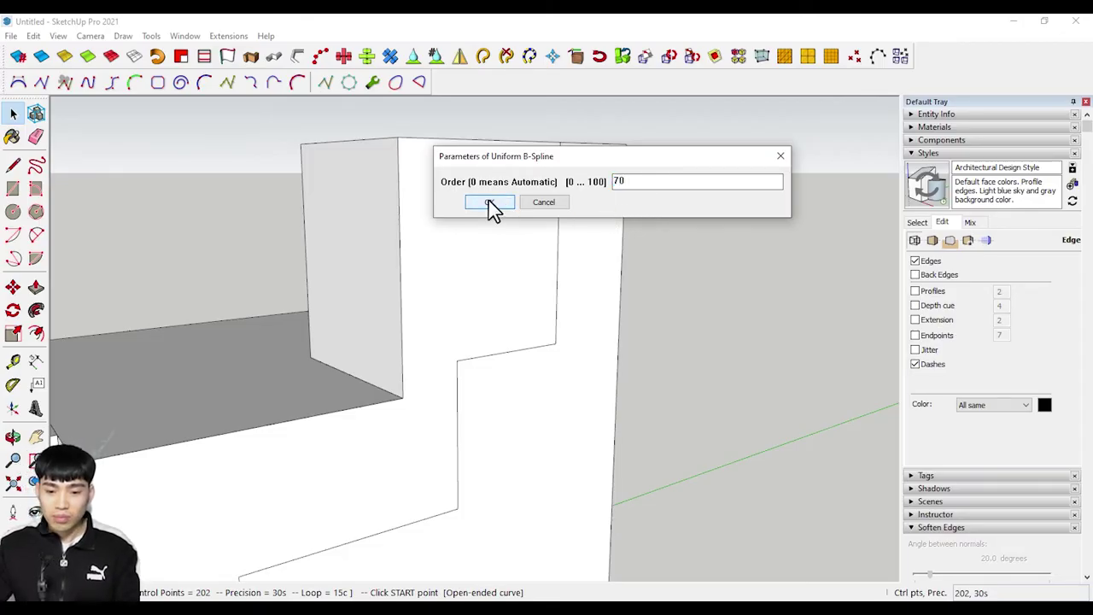
left_click(505, 204)
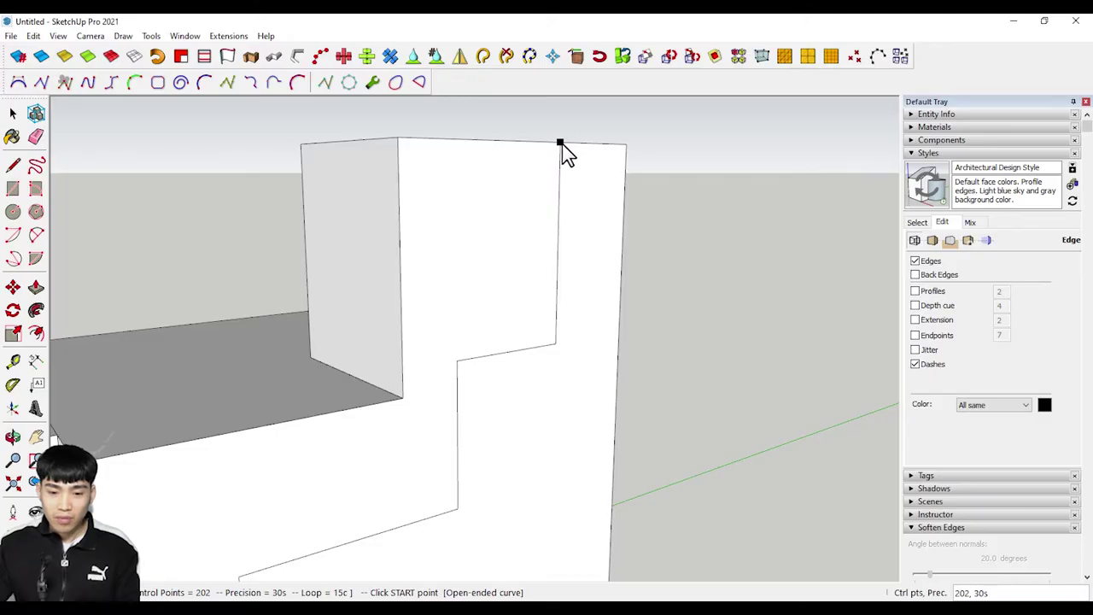
Step: Click six control points down the stepped wall's corners and finish the B-spline
left_click(562, 143)
middle_click_drag(688, 170, 598, 282)
left_click(575, 319)
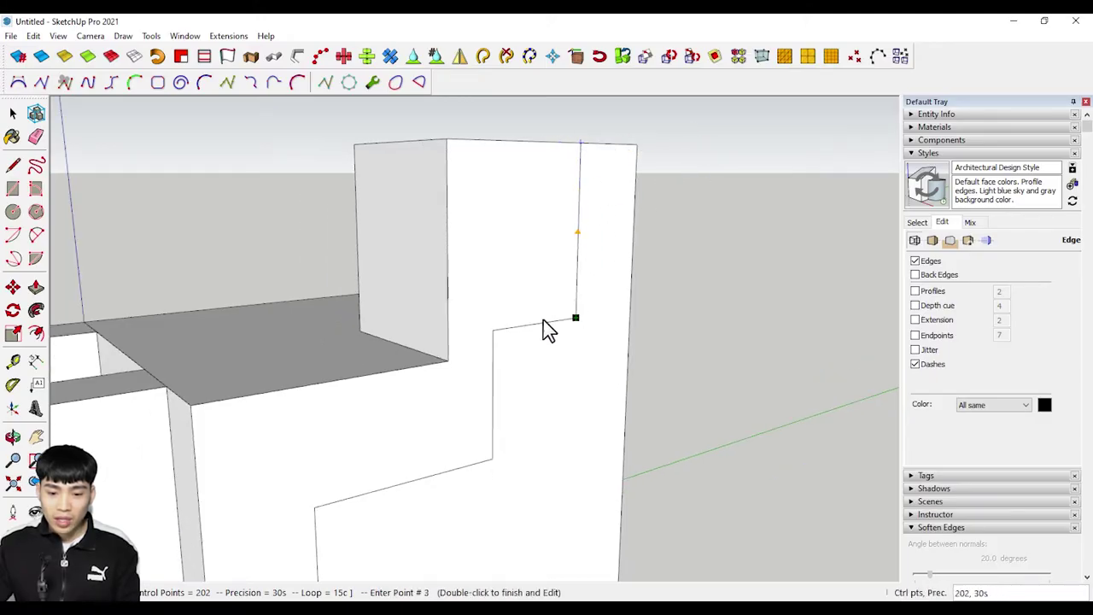
left_click(492, 329)
left_click(491, 459)
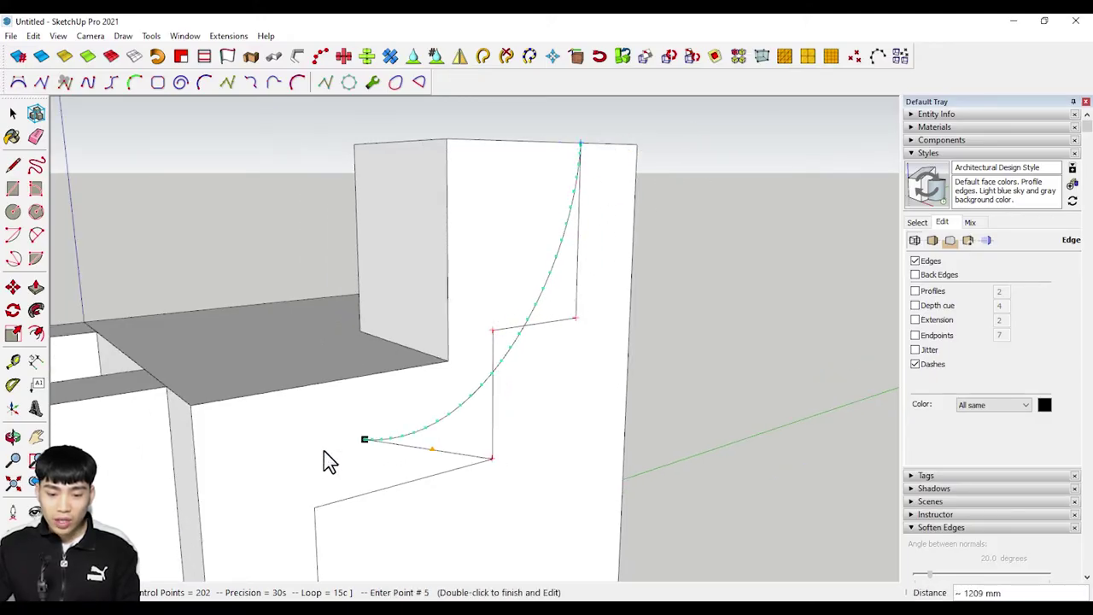
left_click(315, 509)
middle_click_drag(429, 349, 342, 480)
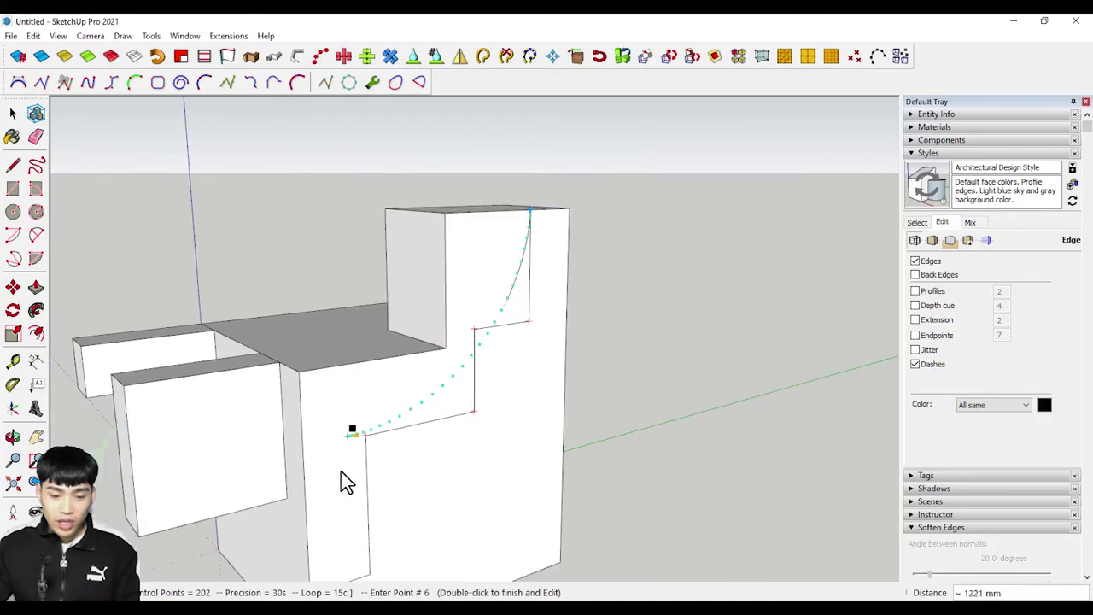
left_click(422, 526)
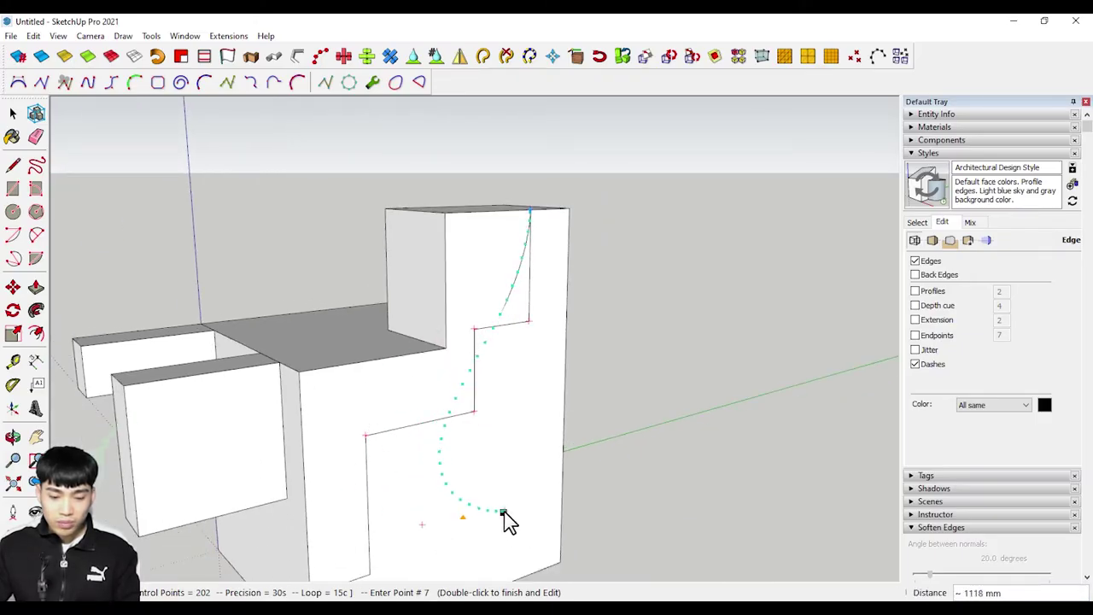
right_click(504, 515)
left_click(574, 406)
Step: Orbit closer and select the new B-spline curve on the wall
mouse_move(511, 366)
middle_mouse_down()
mouse_move(461, 213)
mouse_move(458, 251)
mouse_move(523, 204)
middle_mouse_up()
left_click(508, 210)
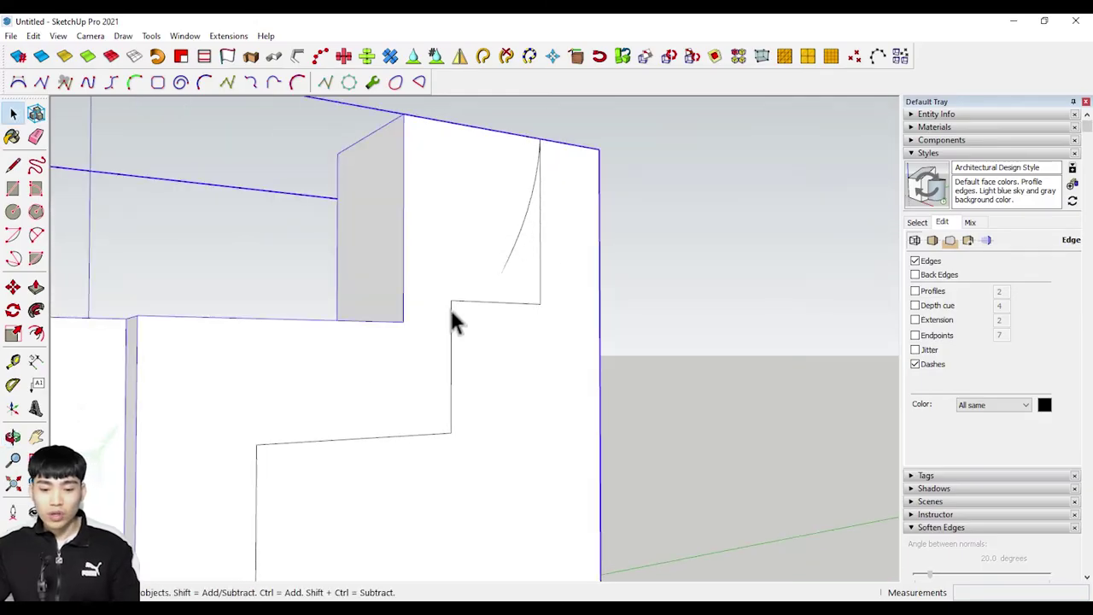
left_click(519, 229)
Step: Delete the order-70 curve and start a new Uniform B-Spline with order 50
key("Delete")
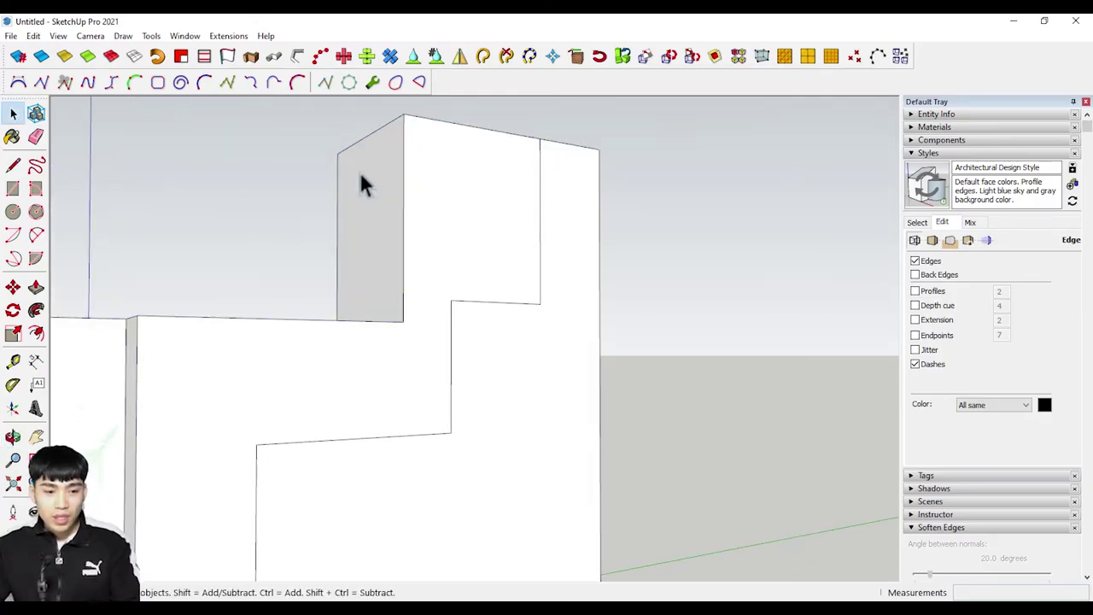
left_click(113, 83)
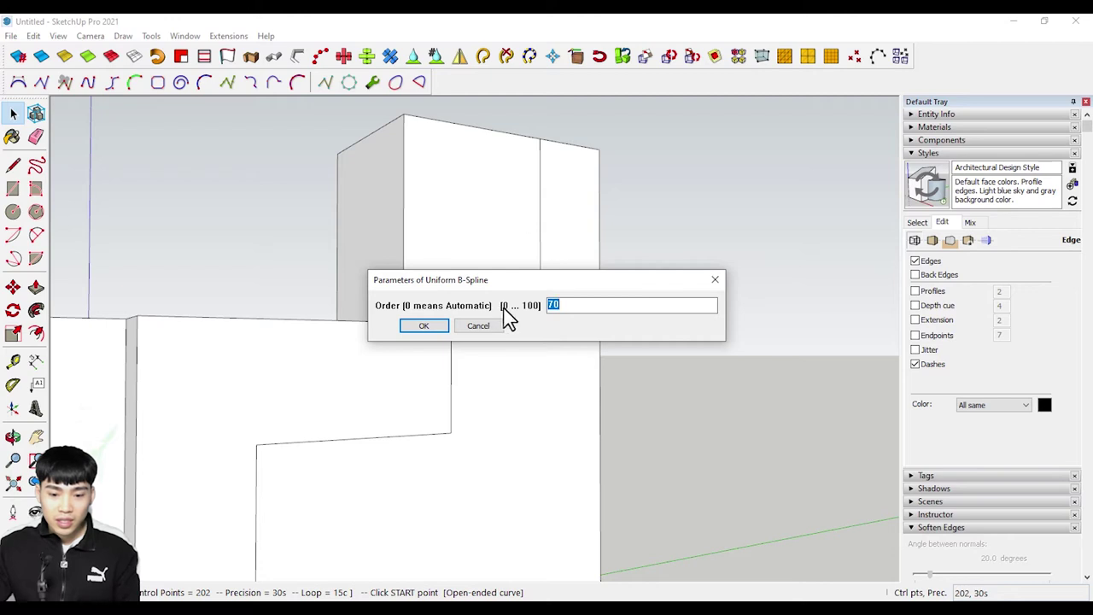
type("50")
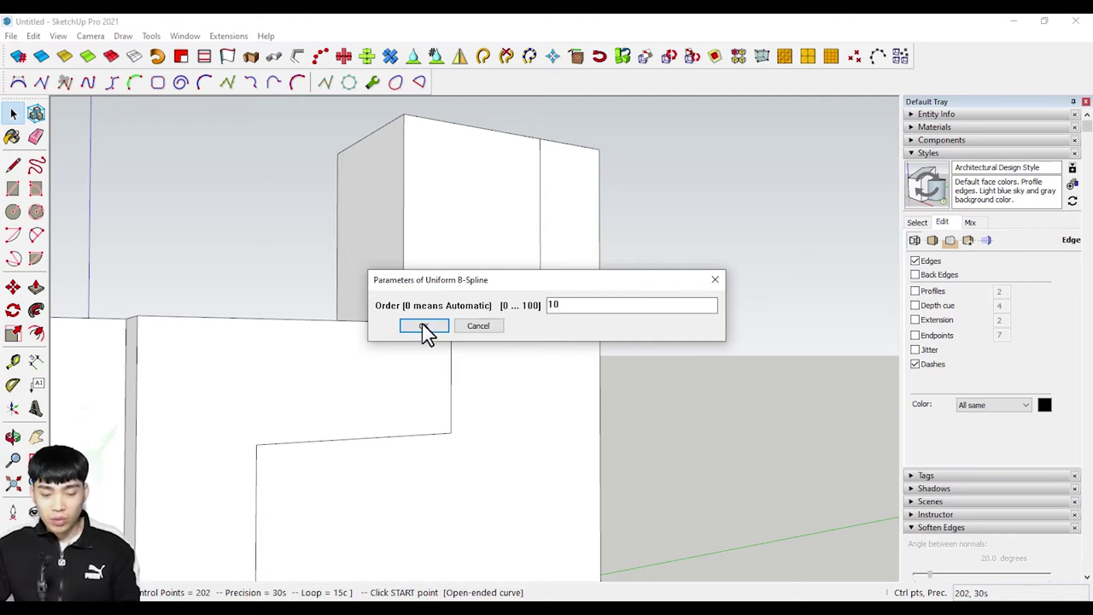
left_click(423, 327)
Step: Place six control points down the wall's steps and finish the B-spline
left_click(538, 139)
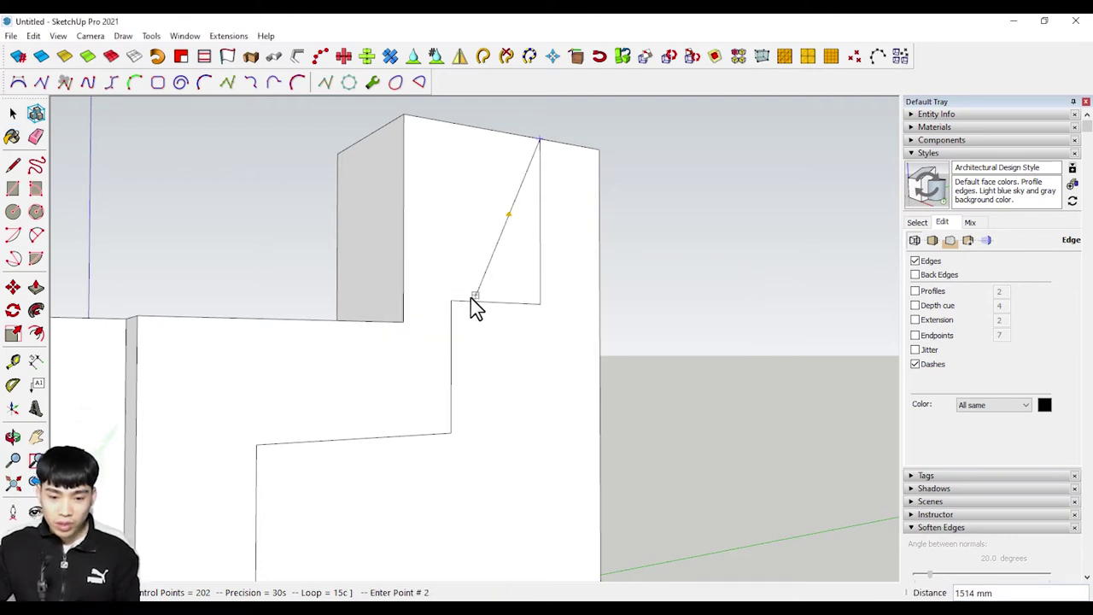
left_click(451, 301)
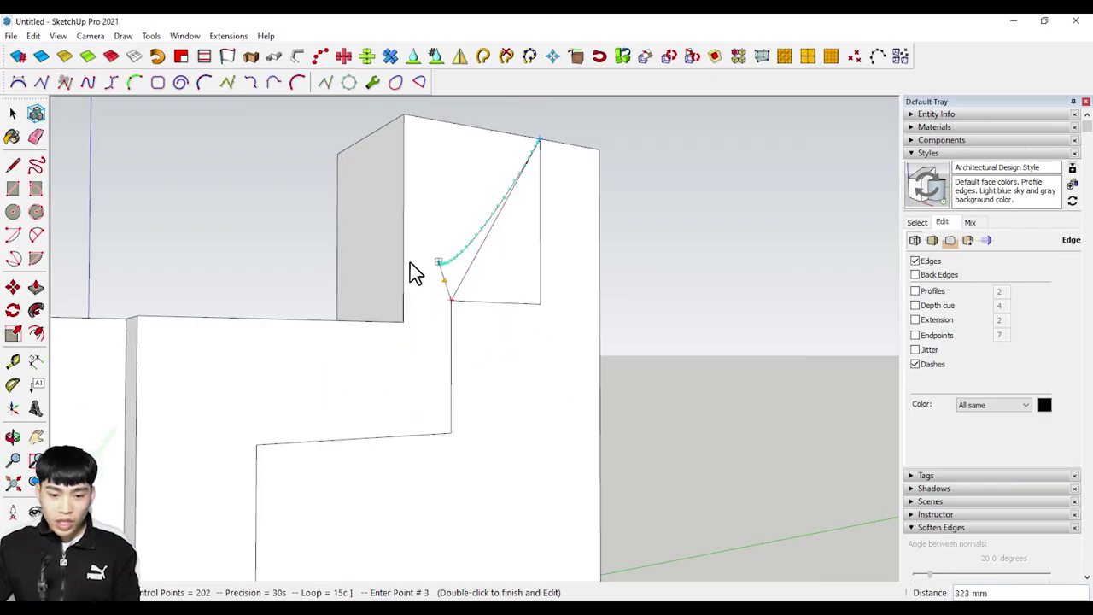
scroll(410, 281, "down", 2)
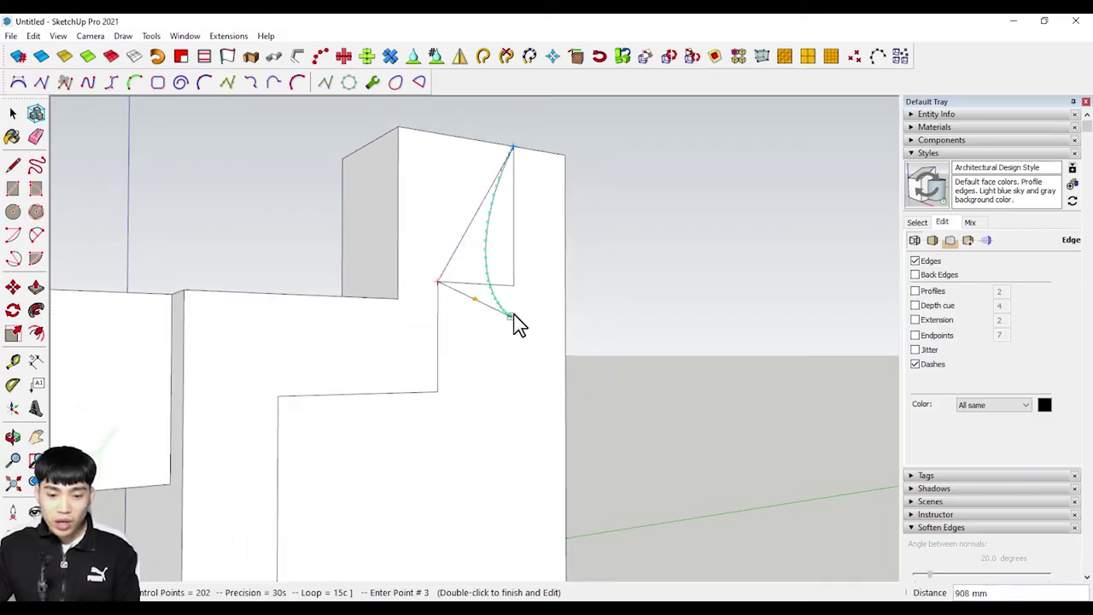
scroll(546, 237, "down", 2)
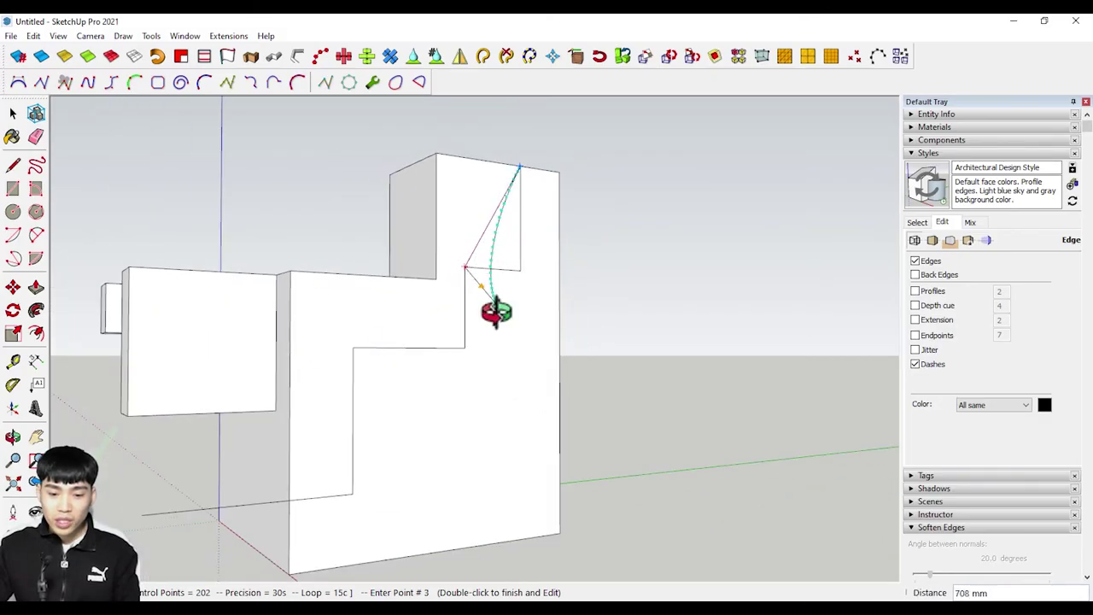
scroll(501, 313, "up", 2)
scroll(447, 349, "up", 2)
scroll(559, 338, "up", 2)
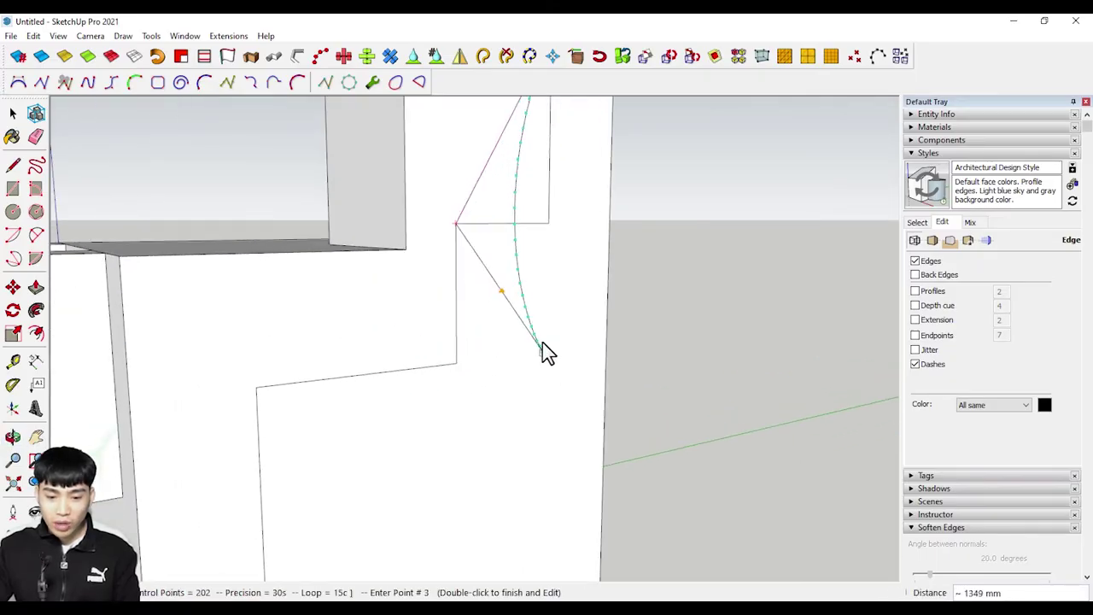
left_click(544, 351)
left_click(308, 432)
scroll(256, 410, "down", 2)
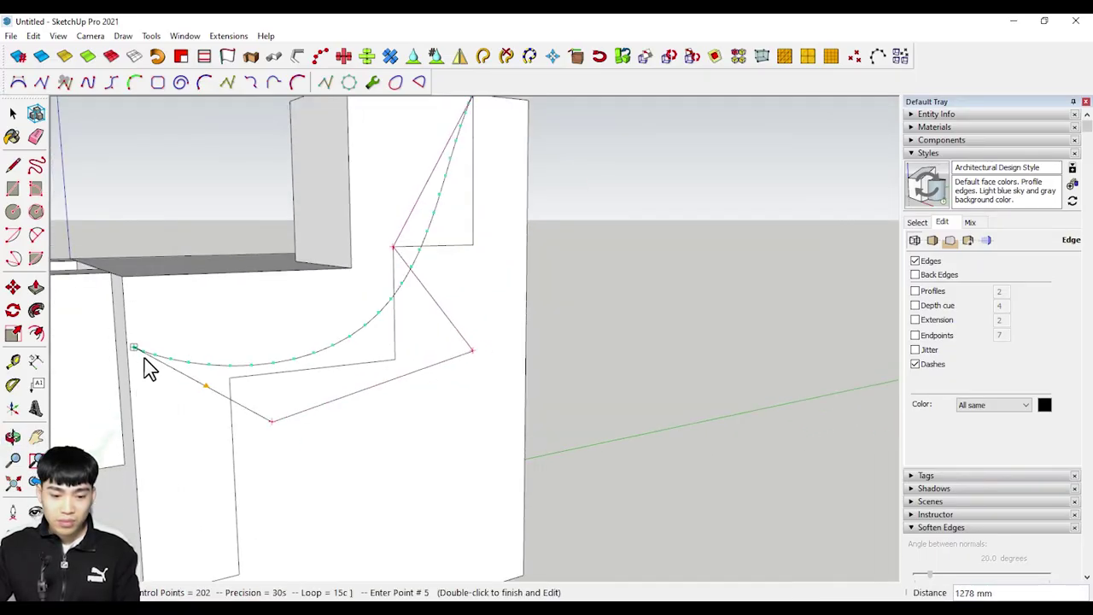
left_click(191, 330)
left_click(198, 501)
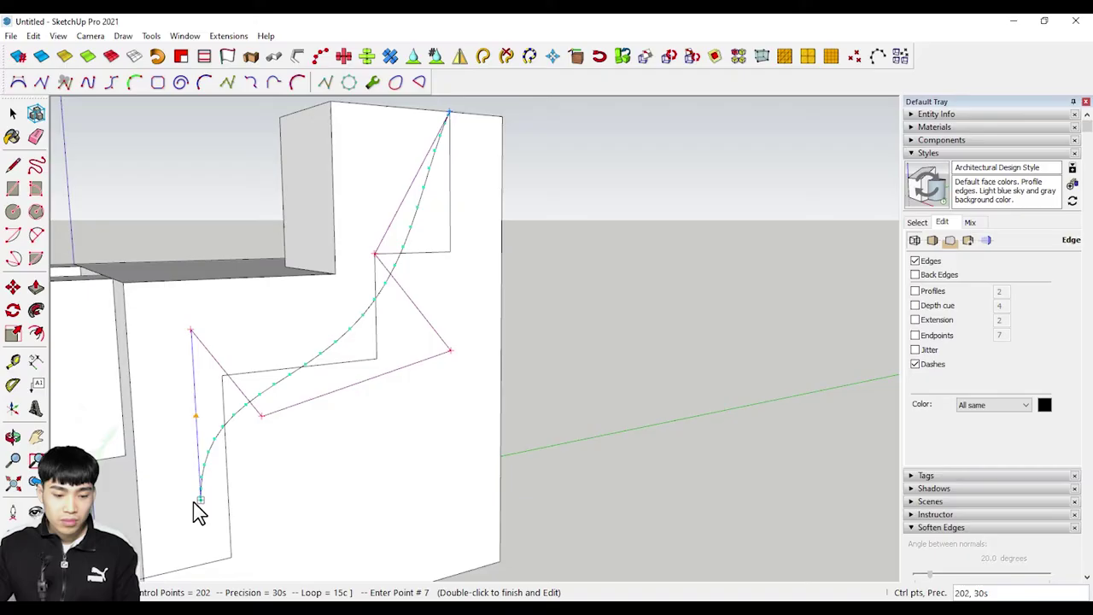
right_click(362, 521)
left_click(428, 408)
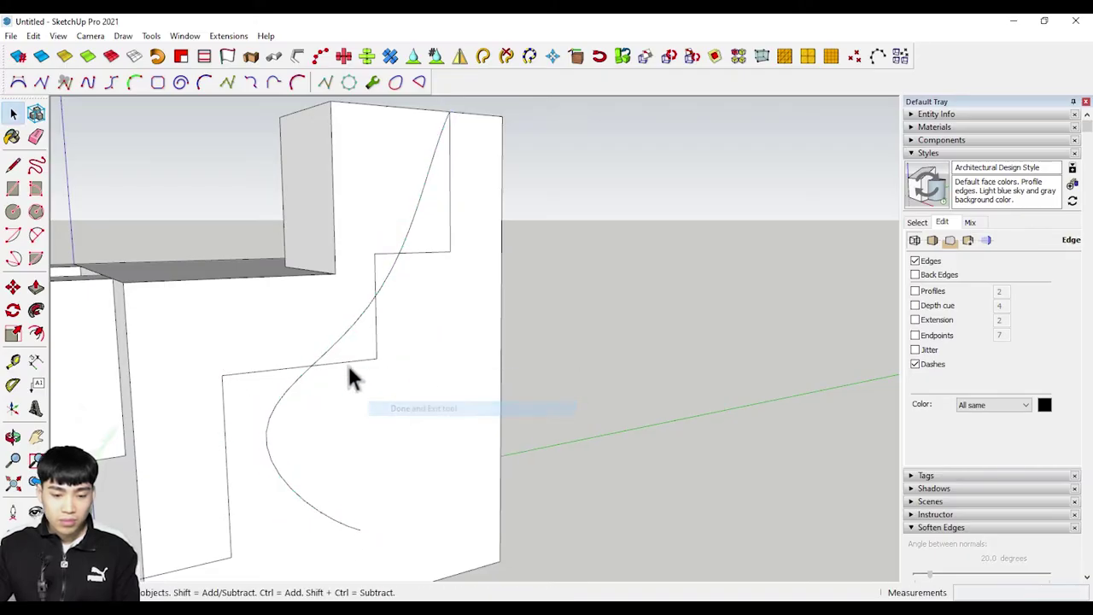
Step: Orbit around and select the new curve for removal
mouse_move(346, 362)
middle_mouse_down()
mouse_move(509, 182)
mouse_move(224, 273)
mouse_move(408, 220)
middle_mouse_up()
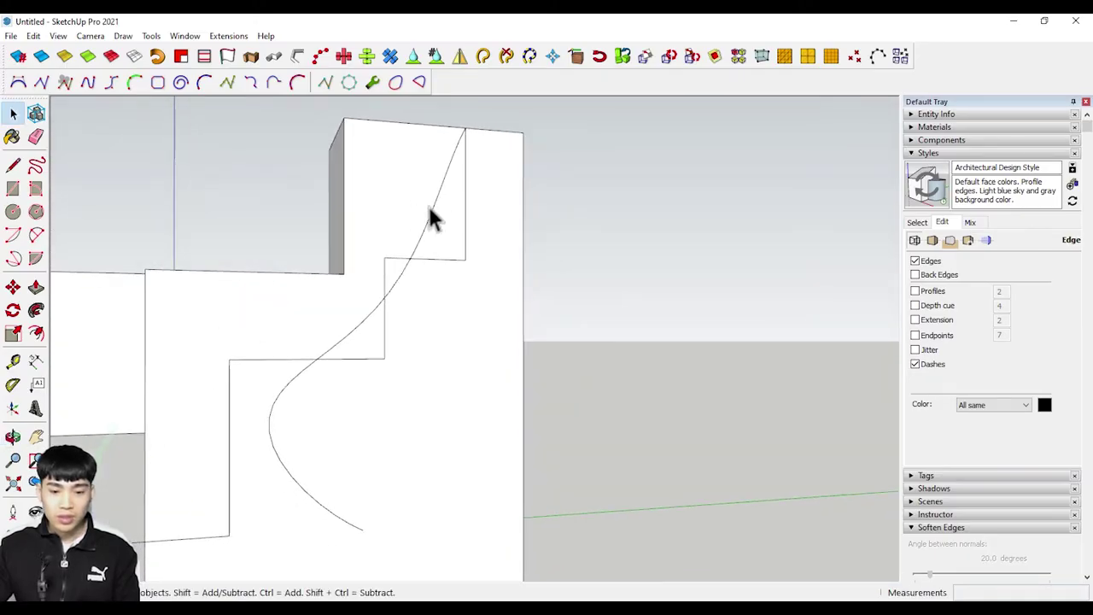
left_click(431, 218)
left_click(419, 244)
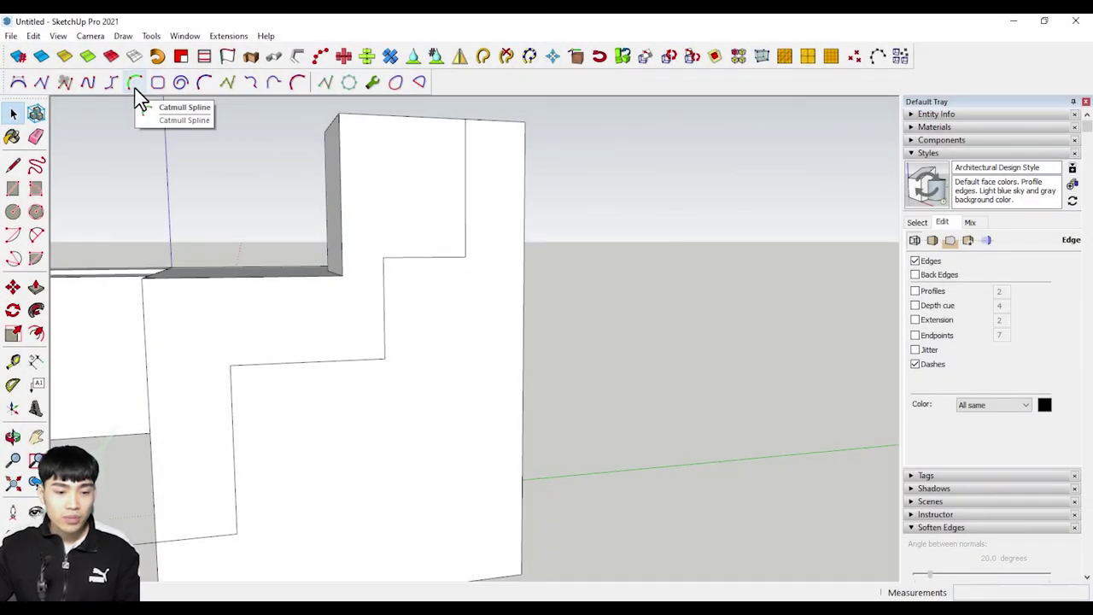
Step: Start a fresh Catmull spline with its first point at the ledge corner
left_click(134, 83)
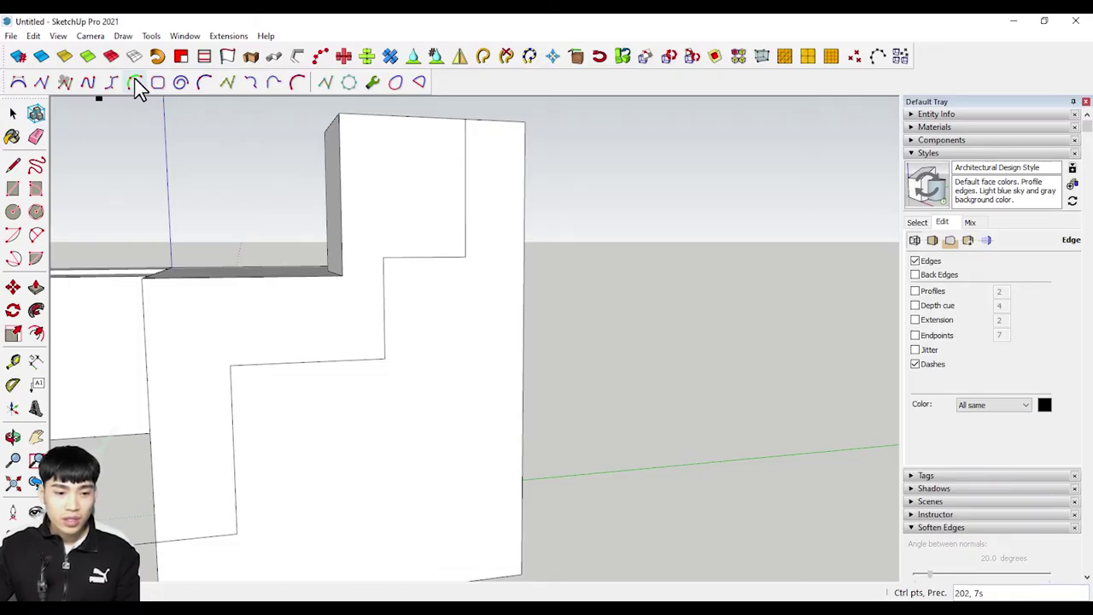
left_click(132, 85)
mouse_move(518, 270)
middle_mouse_down()
mouse_move(532, 276)
mouse_move(458, 268)
mouse_move(405, 284)
mouse_move(417, 312)
mouse_move(264, 285)
mouse_move(439, 320)
mouse_move(498, 372)
middle_mouse_up()
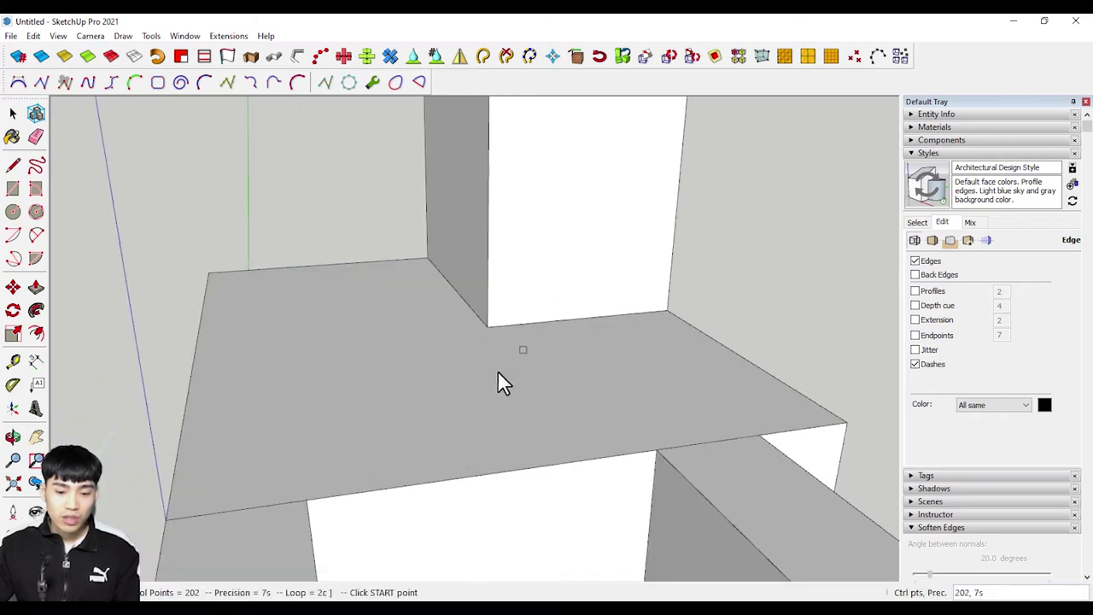
left_click(429, 291)
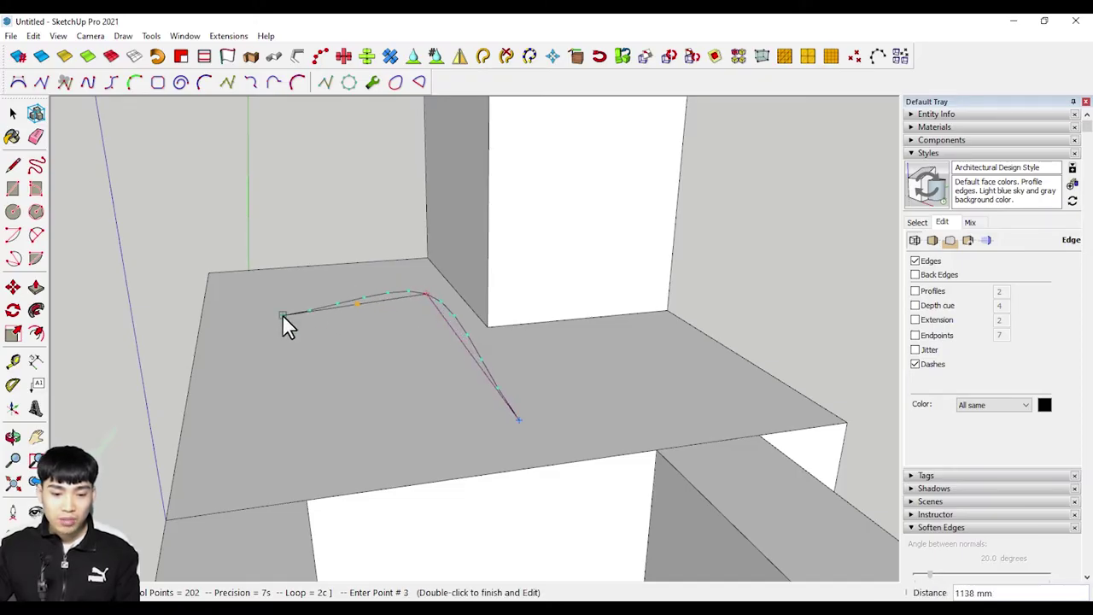
middle_click_drag(439, 207, 445, 128)
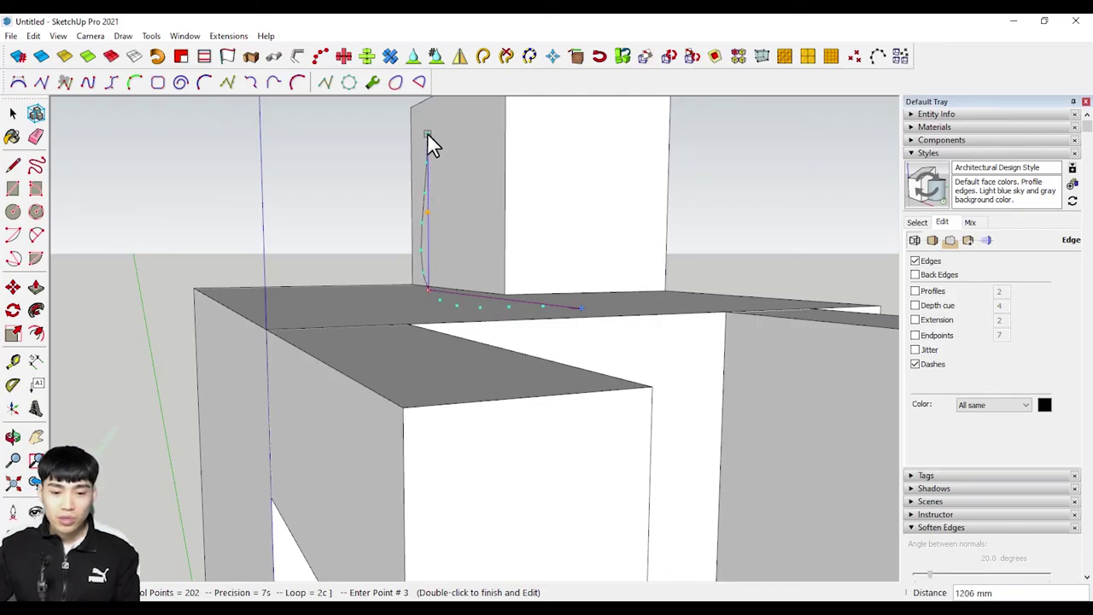
Step: Add points at the wall top and beyond the box top, then finish the curve
left_click(427, 134)
scroll(415, 236, "down", 3)
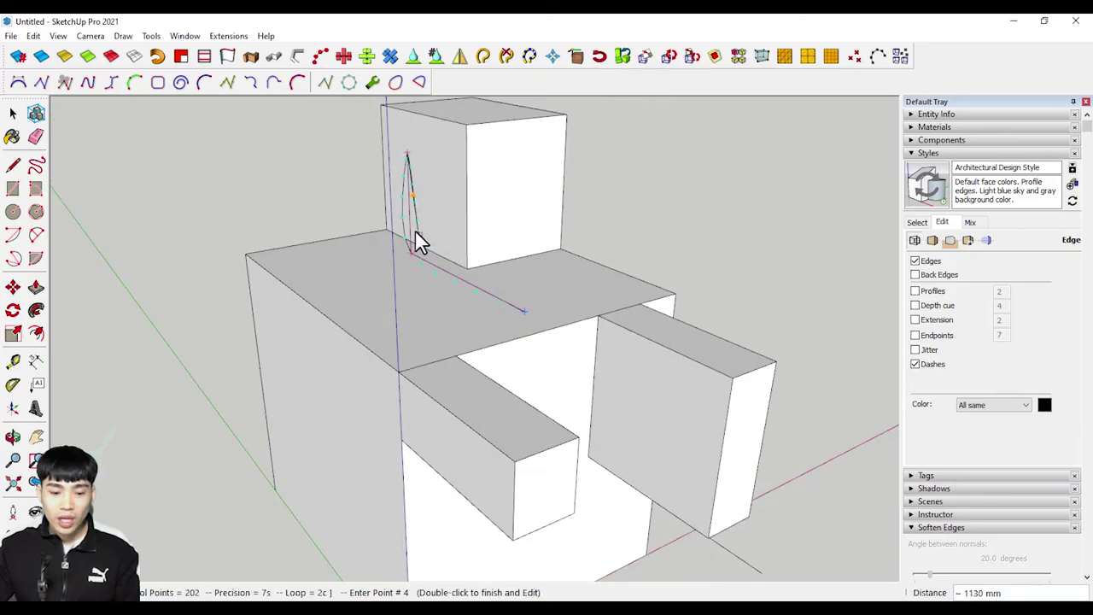
scroll(551, 176, "down", 2)
middle_click_drag(551, 176, 458, 139)
scroll(508, 166, "up", 3)
scroll(508, 167, "up", 2)
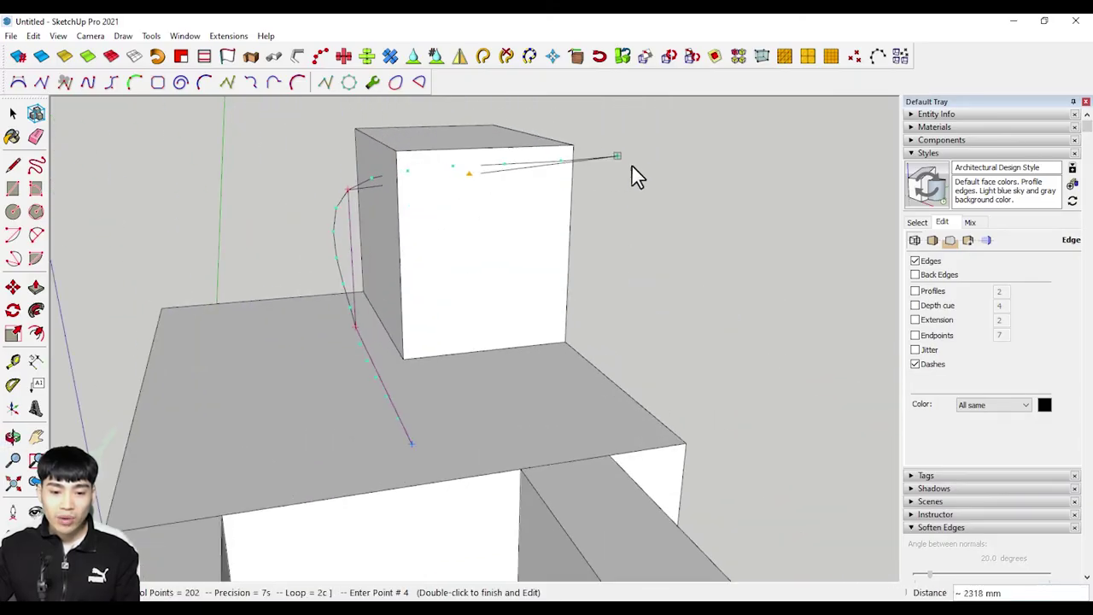
left_click(637, 177)
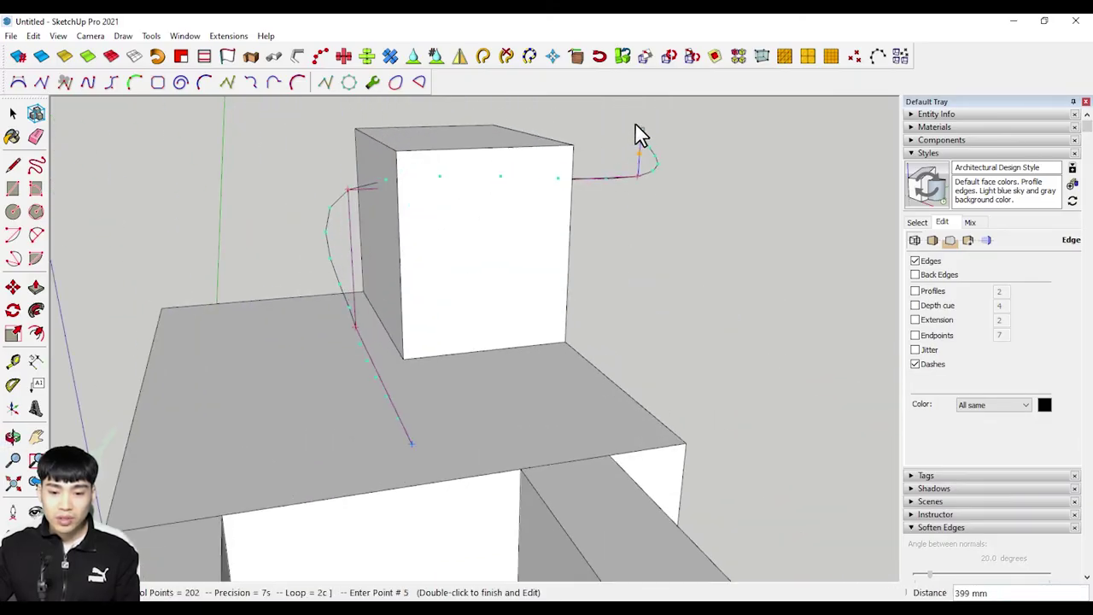
mouse_move(642, 116)
middle_mouse_down()
mouse_move(565, 190)
mouse_move(600, 146)
mouse_move(412, 213)
middle_mouse_up()
key("space")
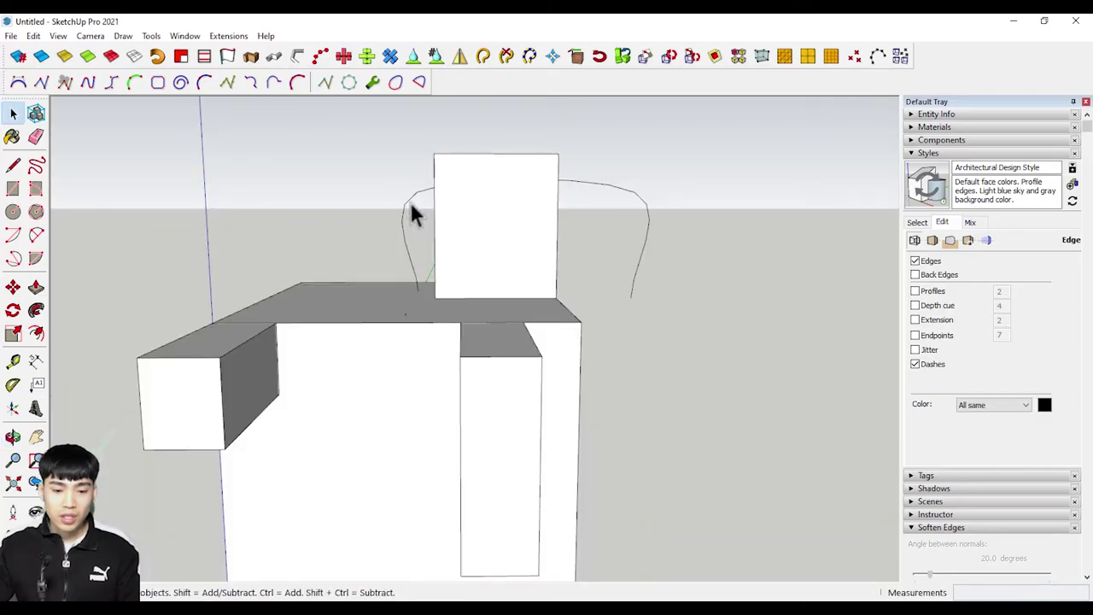
Step: Place six Catmull spline points looping across the slab and the front block
left_click(134, 85)
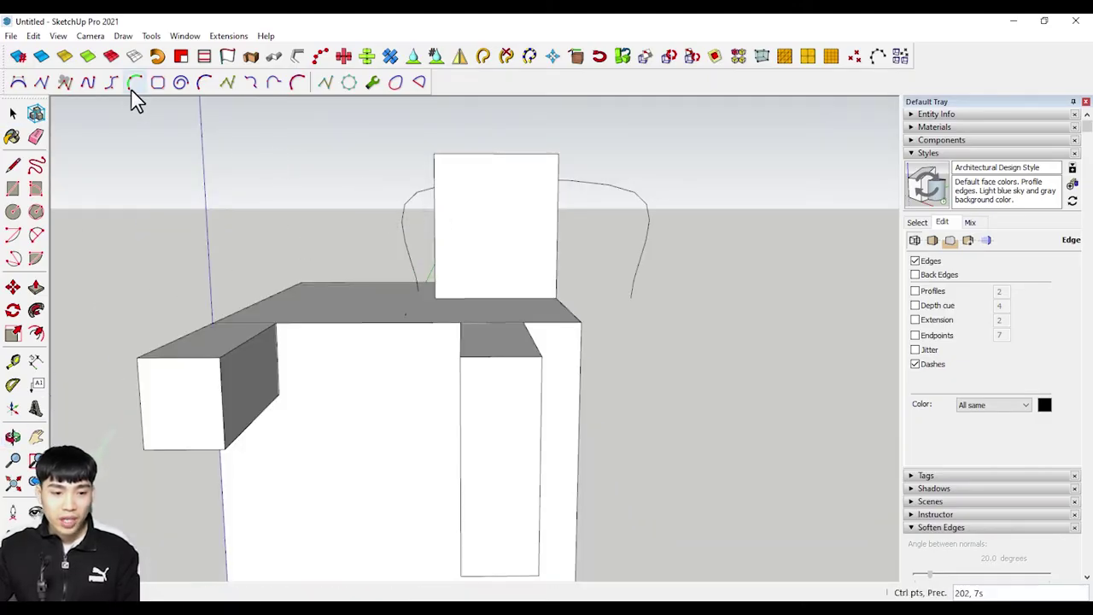
middle_click_drag(282, 335, 241, 399)
left_click(249, 385)
left_click(380, 309)
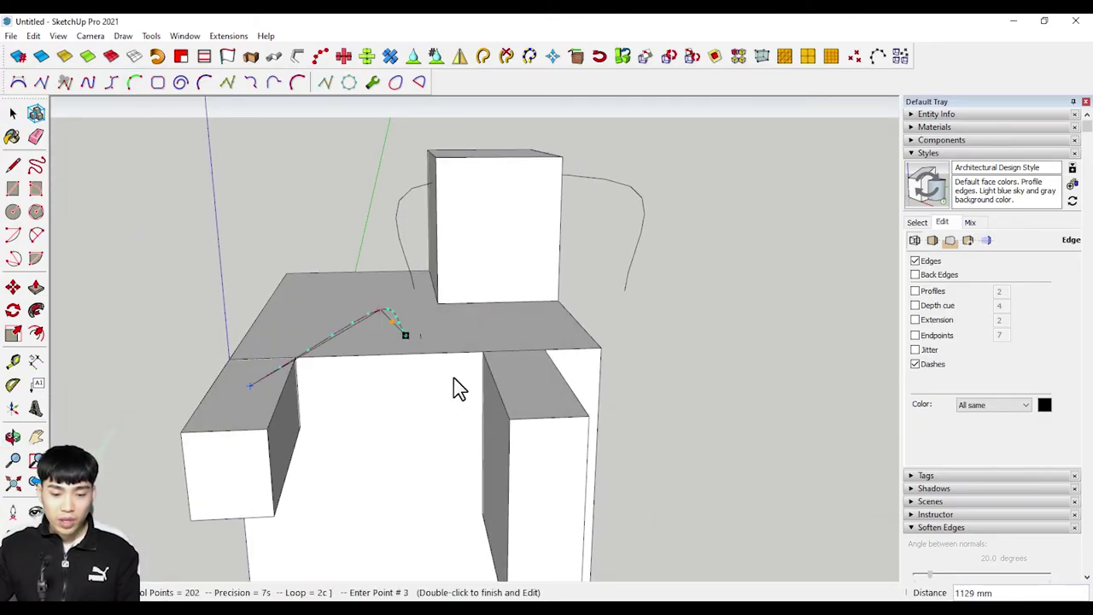
left_click(493, 425)
mouse_move(500, 431)
middle_mouse_down()
mouse_move(558, 329)
mouse_move(565, 392)
middle_mouse_up()
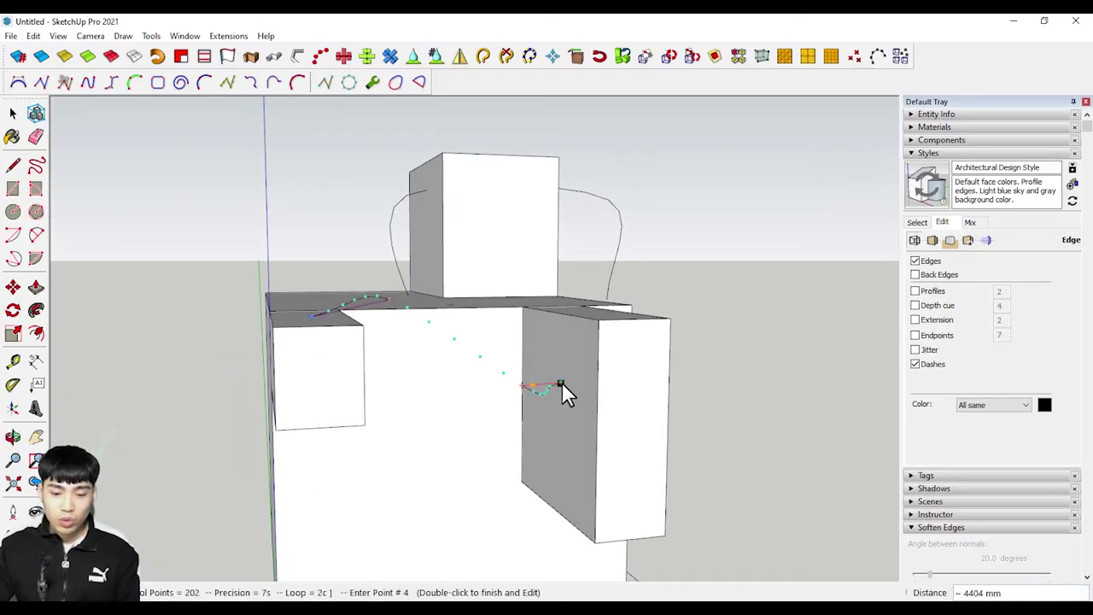
left_click(569, 350)
left_click(605, 464)
mouse_move(605, 464)
middle_mouse_down()
mouse_move(379, 439)
mouse_move(538, 461)
middle_mouse_up()
left_click(250, 409)
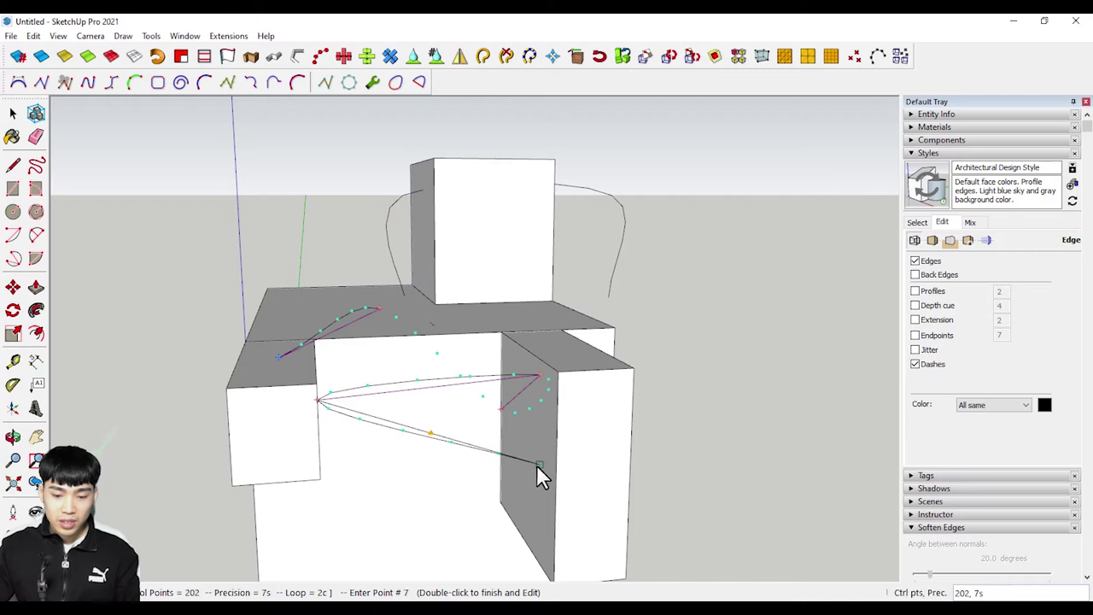
Step: Finish the curve, set its precision to 20, and end editing
right_click(541, 464)
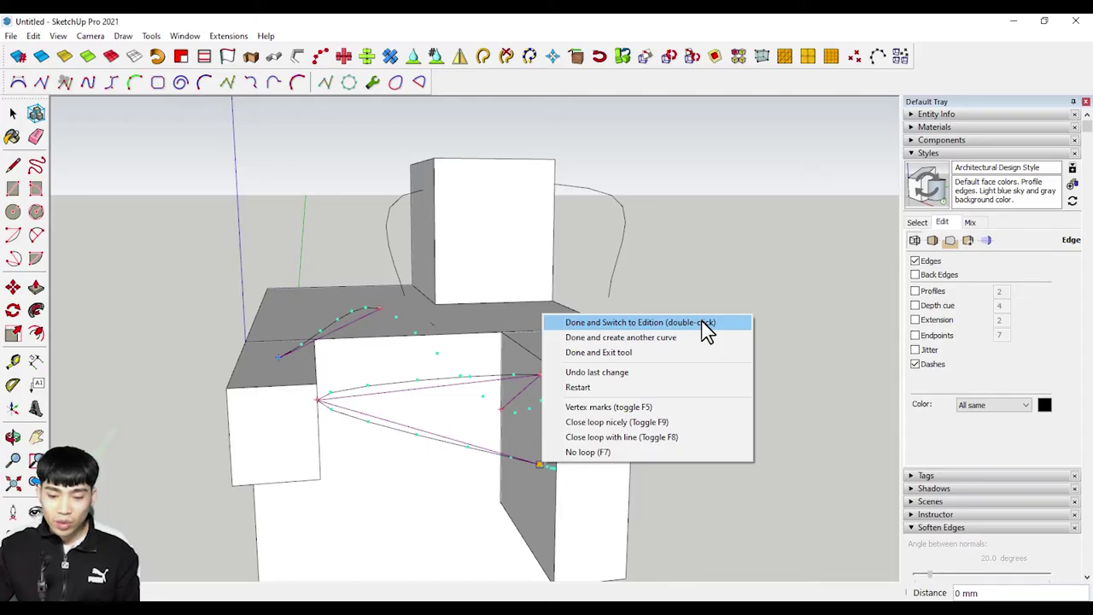
left_click(647, 324)
type("20")
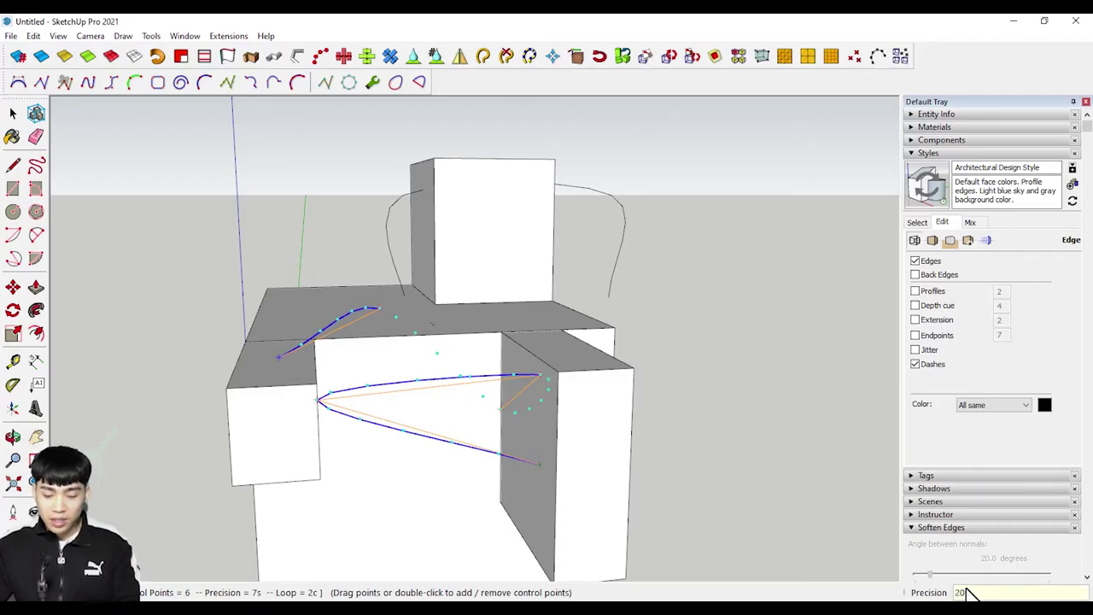
key("Return")
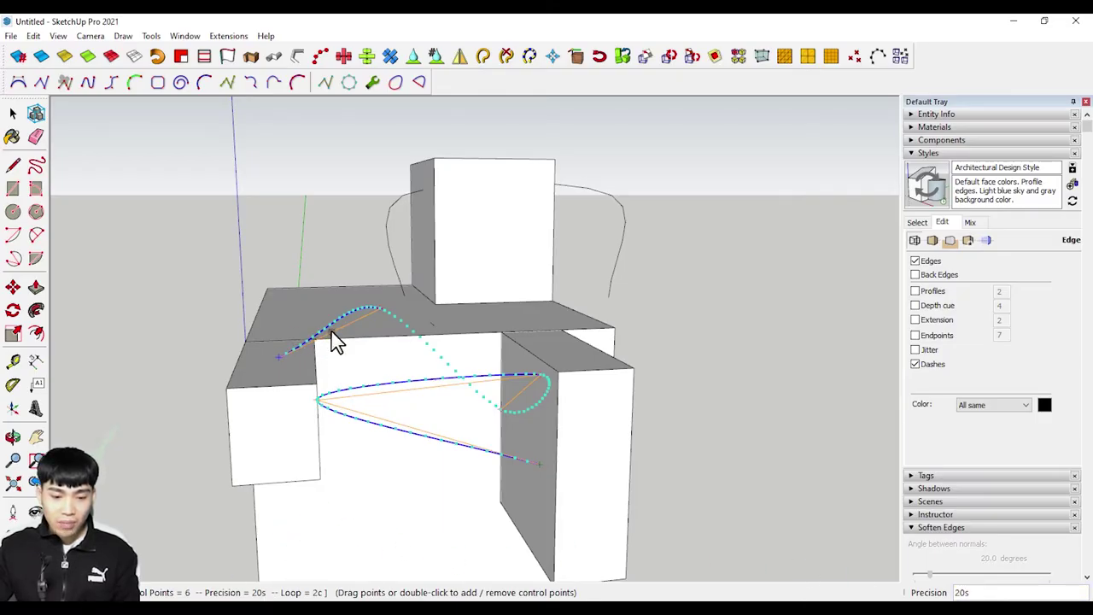
scroll(329, 342, "up", 1)
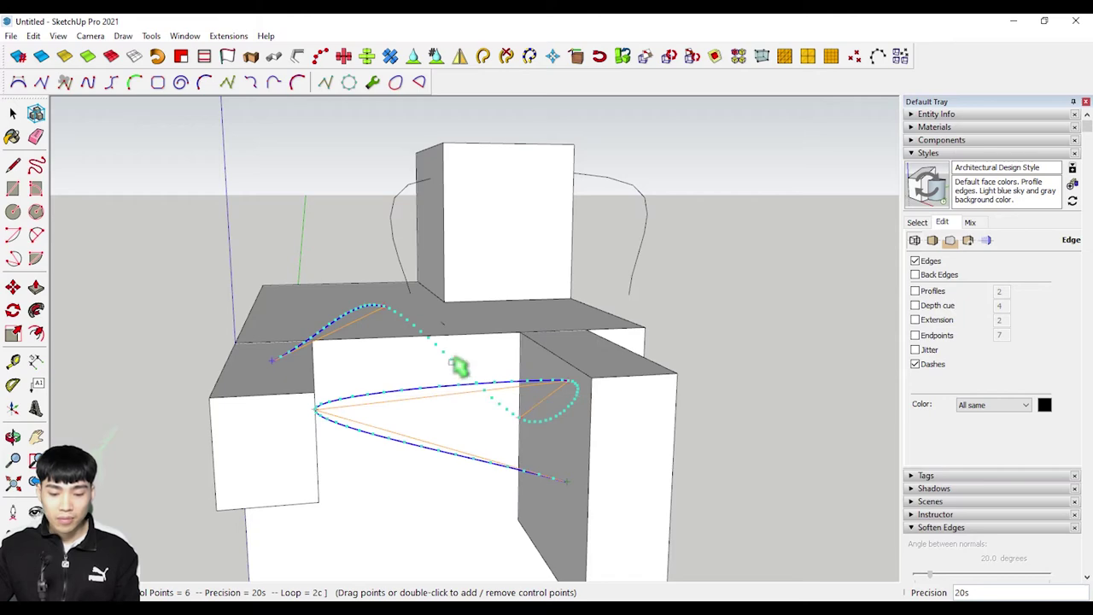
right_click(461, 314)
left_click(515, 324)
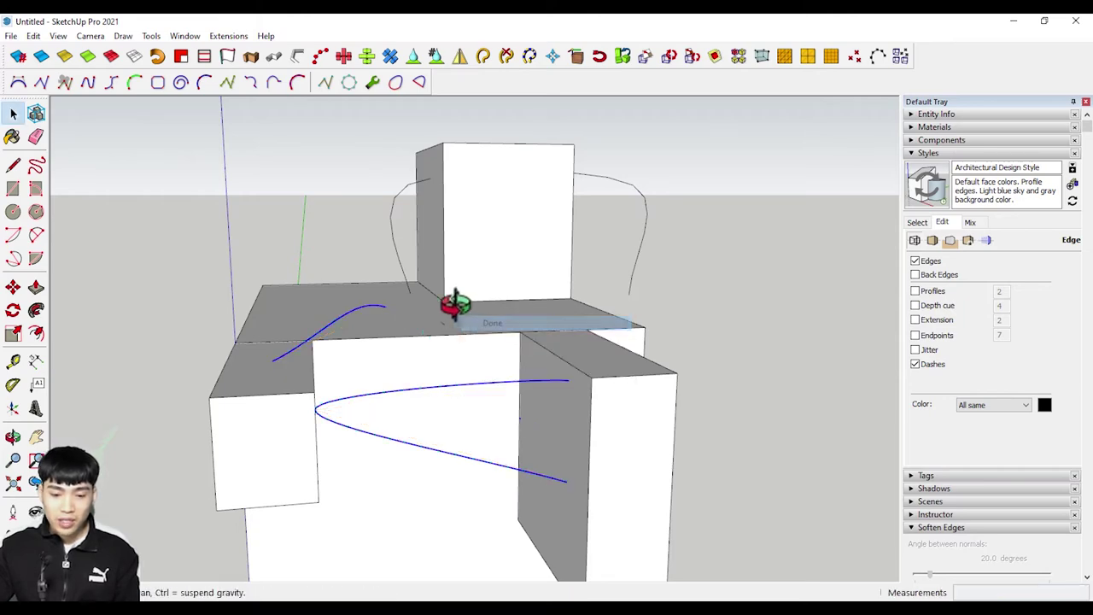
mouse_move(452, 303)
middle_mouse_down()
mouse_move(325, 316)
mouse_move(573, 349)
mouse_move(529, 396)
mouse_move(334, 349)
mouse_move(790, 175)
mouse_move(802, 183)
mouse_move(244, 390)
mouse_move(402, 264)
mouse_move(371, 407)
middle_mouse_up()
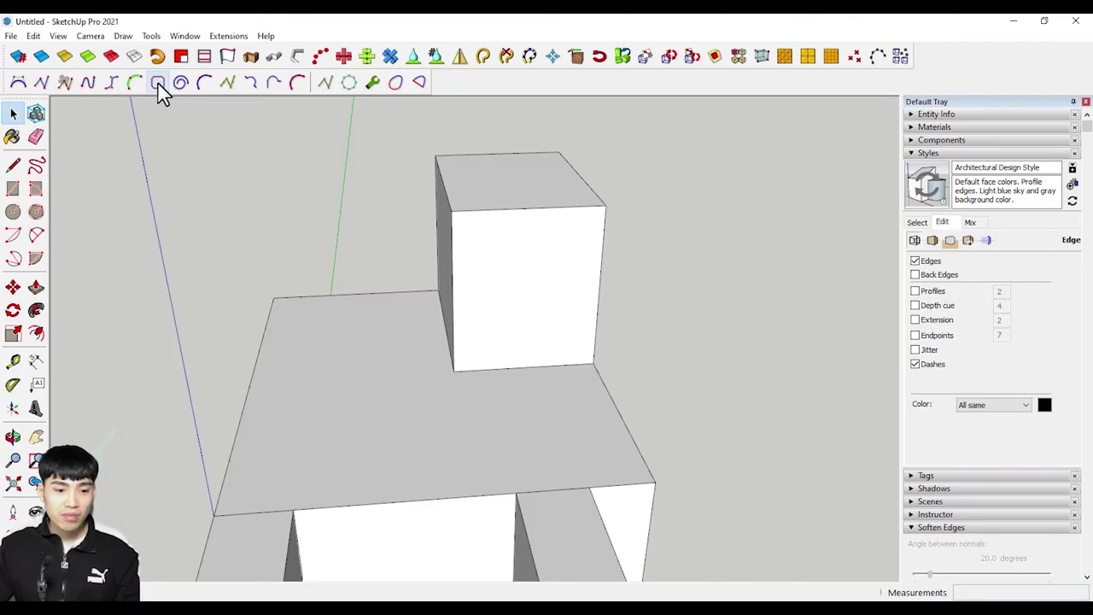
Step: Start a Polyline Chamfer with the chamfer offset set to 40
left_click(159, 85)
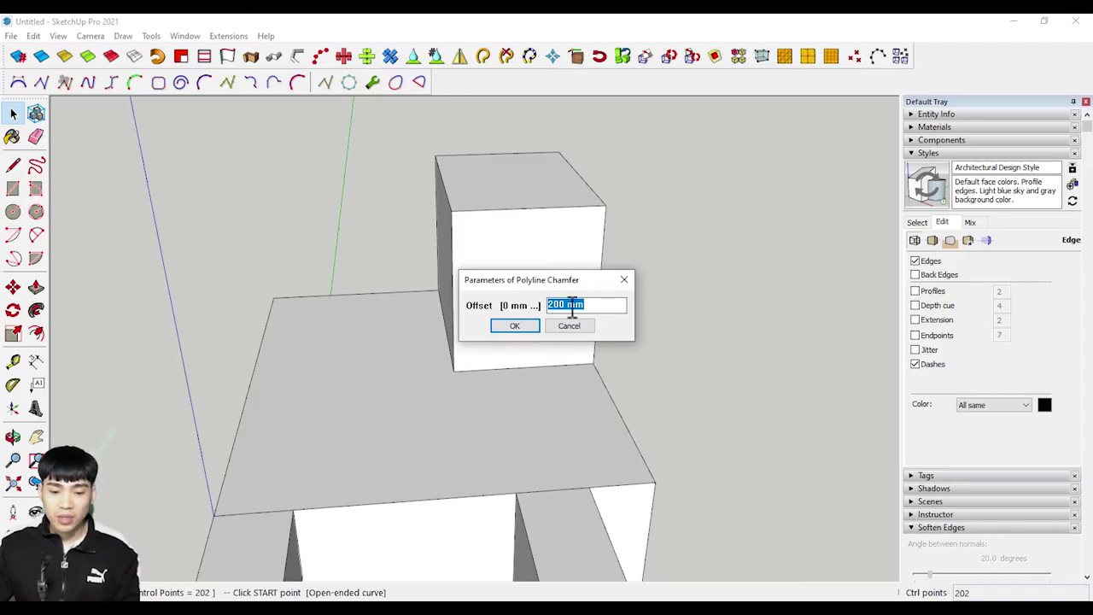
left_click_drag(586, 306, 514, 315)
type("400")
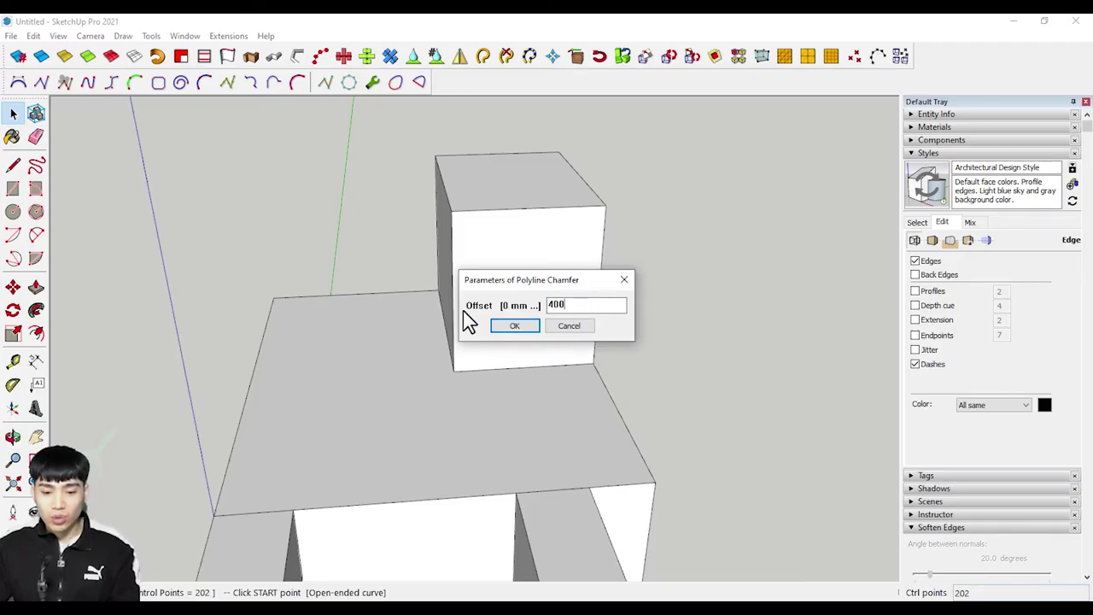
left_click(514, 326)
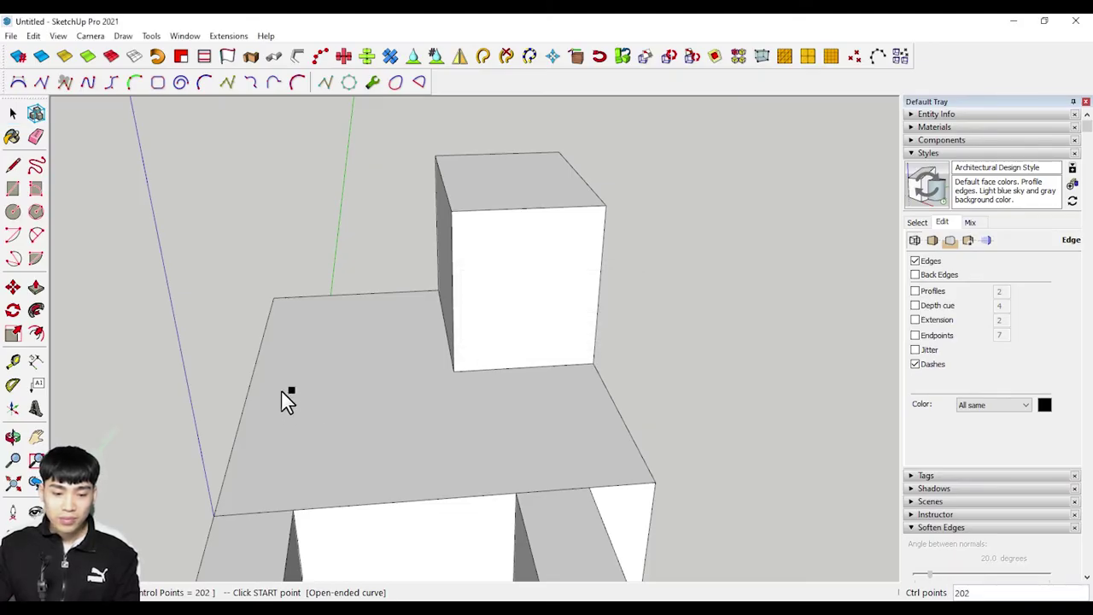
Step: Draw a four-point chamfered zigzag polyline on the slab top and exit the tool
left_click(277, 391)
left_click(417, 333)
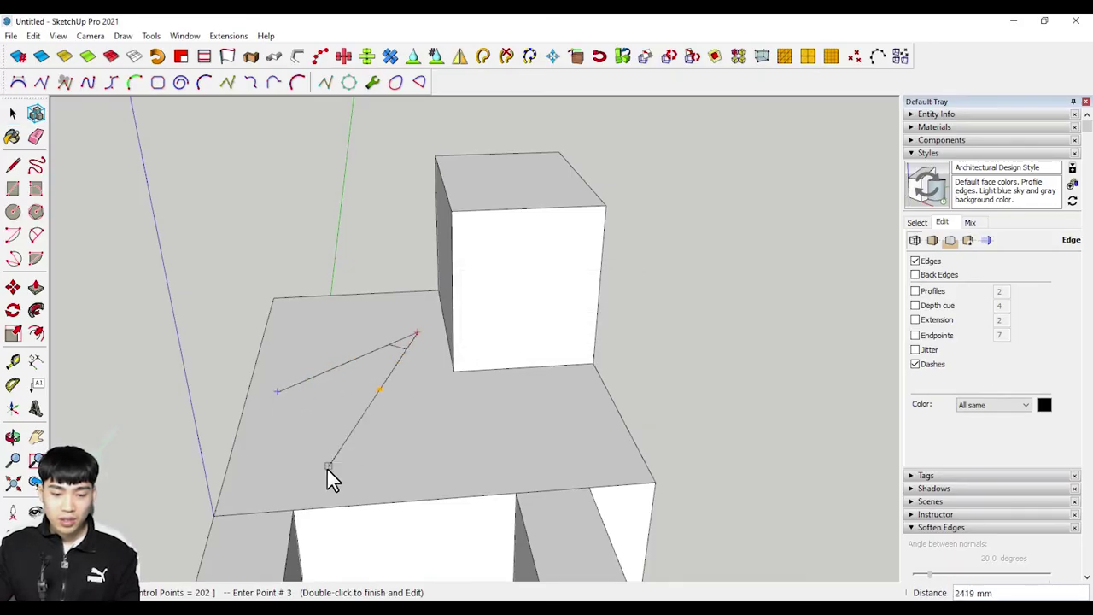
left_click(328, 467)
left_click(556, 400)
right_click(456, 394)
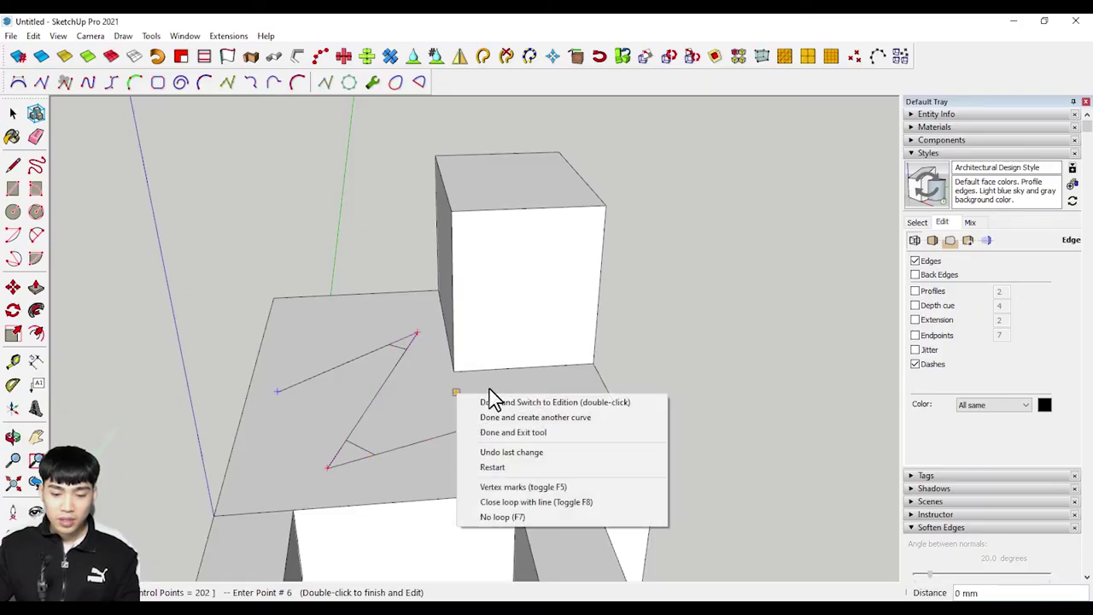
left_click(519, 432)
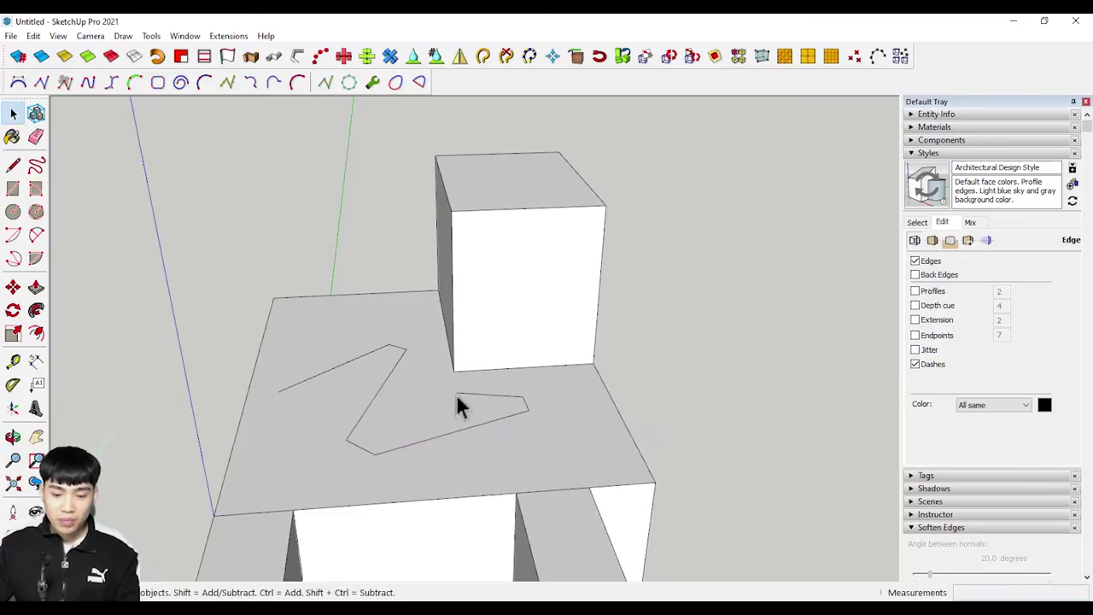
middle_click_drag(302, 418, 293, 478)
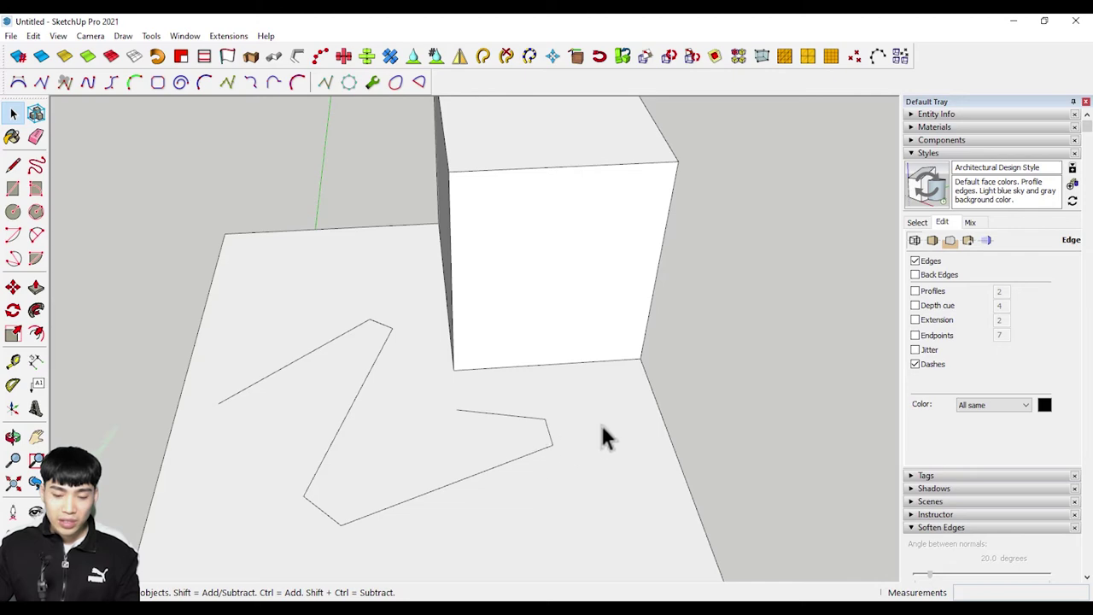
middle_click_drag(530, 436, 546, 395)
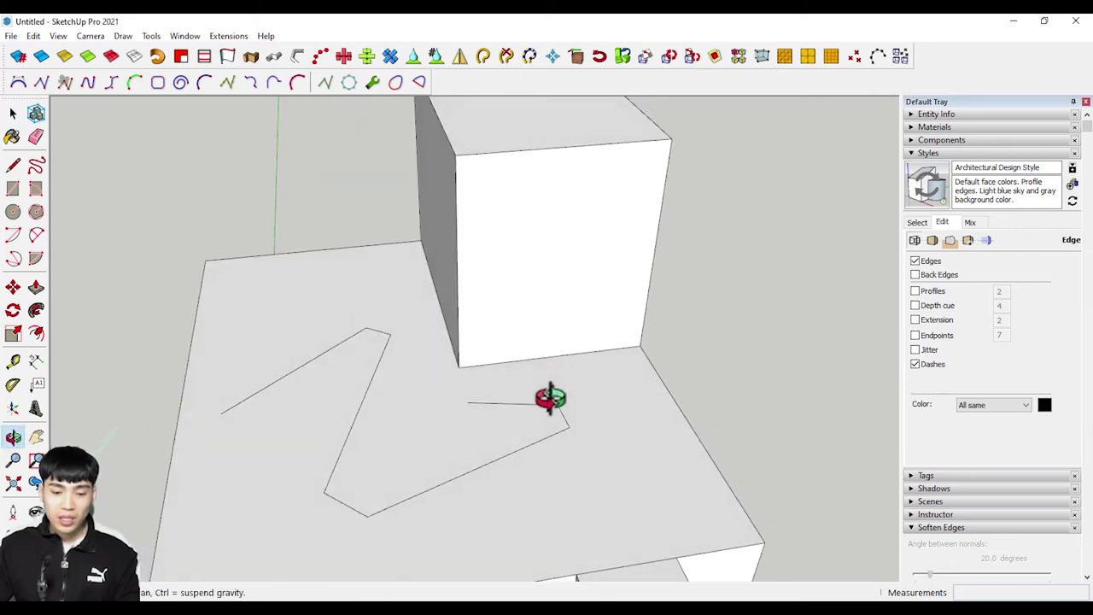
middle_click_drag(320, 423, 384, 452)
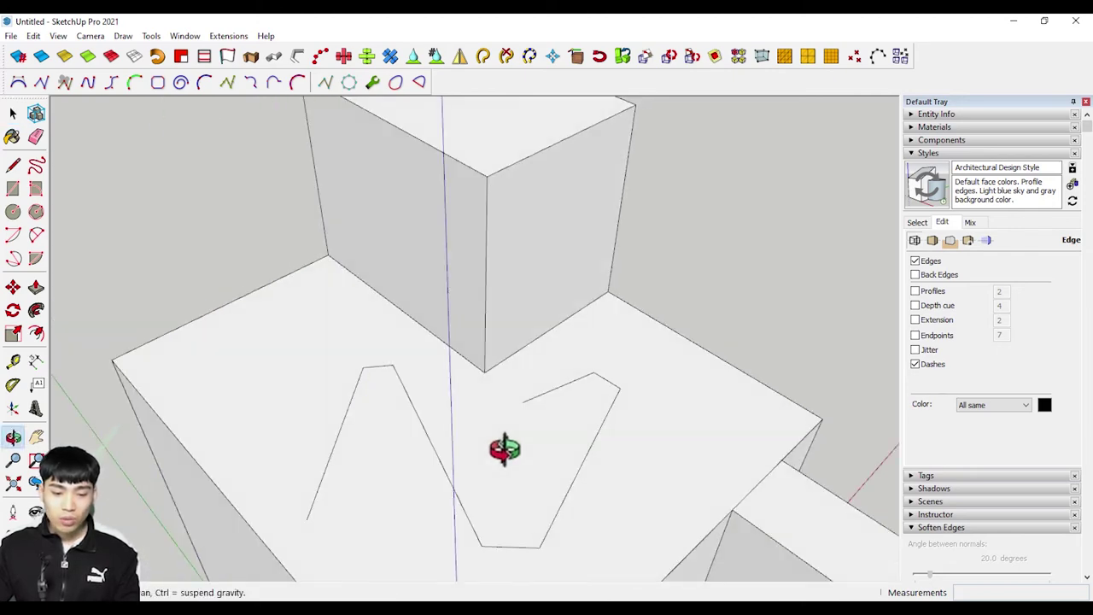
scroll(563, 421, "up", 3)
mouse_move(563, 420)
middle_mouse_down()
mouse_move(480, 362)
mouse_move(529, 363)
mouse_move(369, 424)
middle_mouse_up()
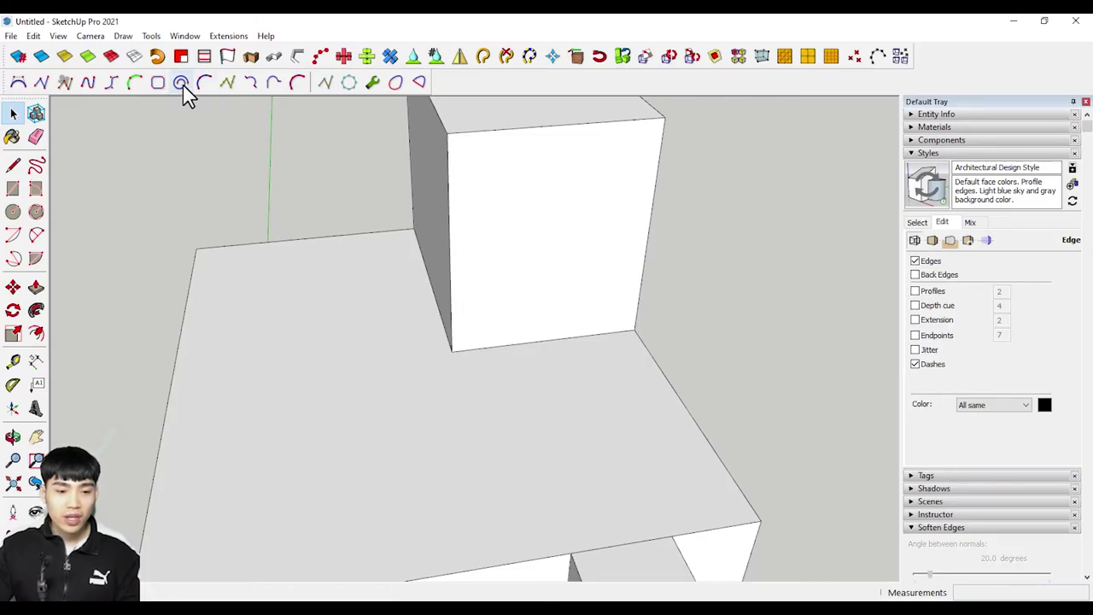
Step: Draw a four-point looping open curve across the slab and exit the tool
left_click(180, 82)
scroll(312, 325, "down", 1)
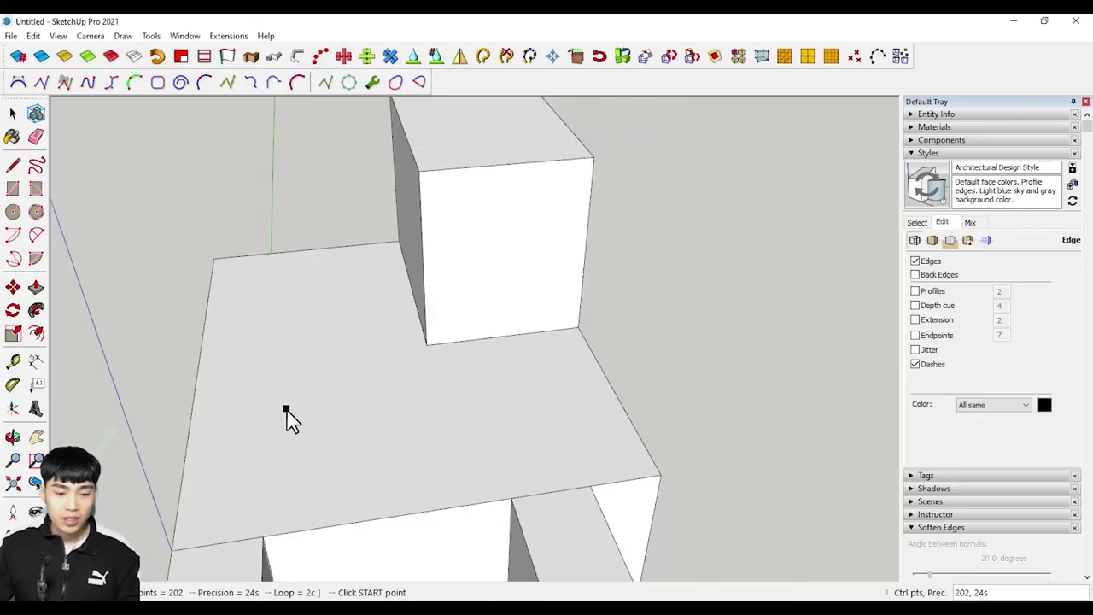
left_click(203, 471)
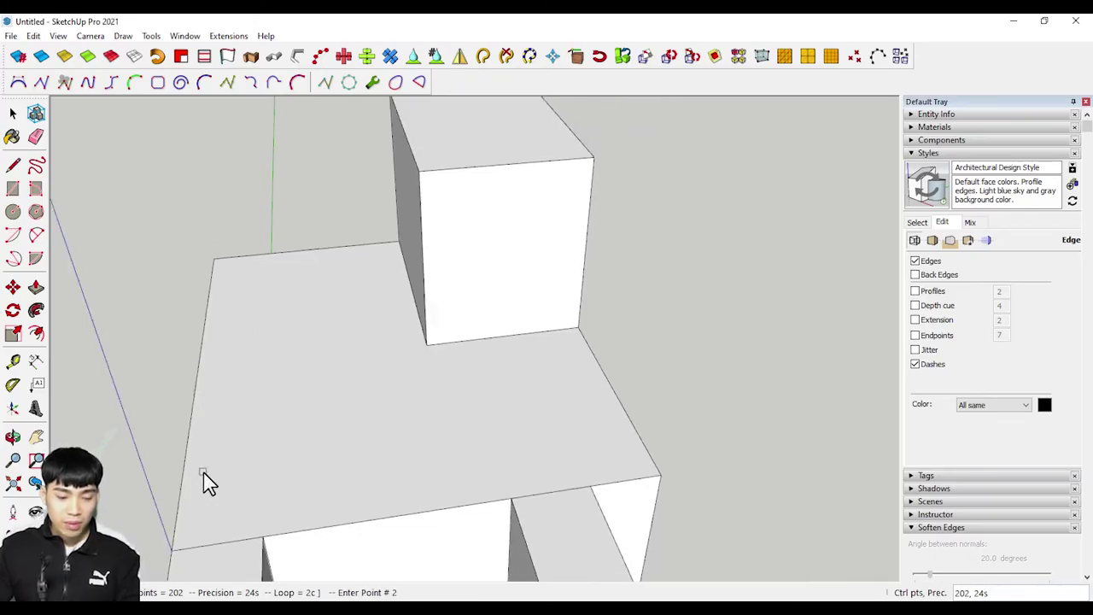
left_click(391, 445)
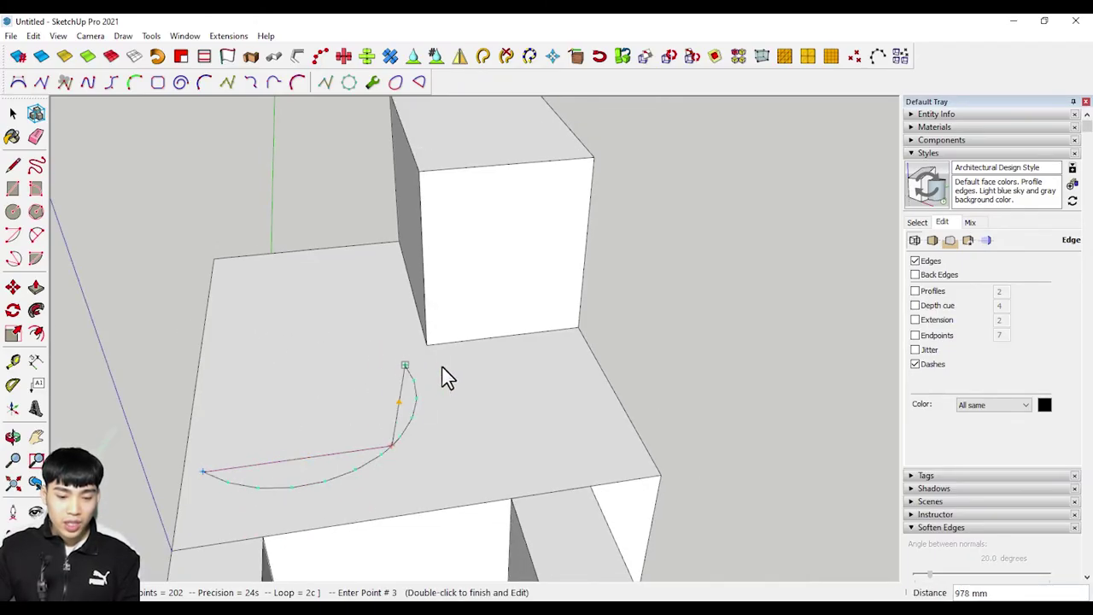
scroll(384, 405, "up", 1)
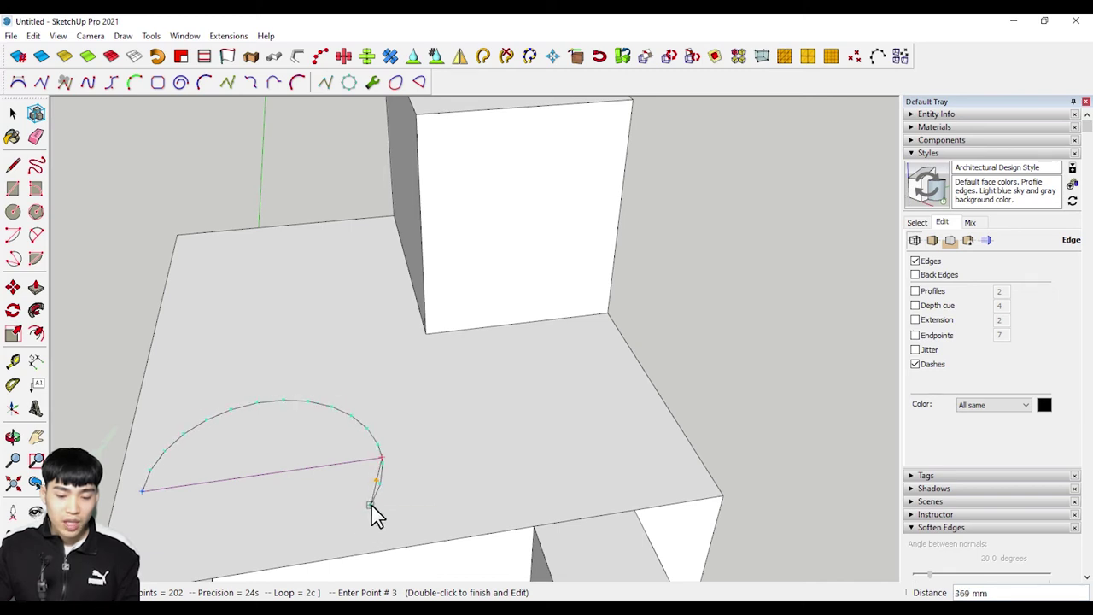
scroll(393, 495, "down", 1)
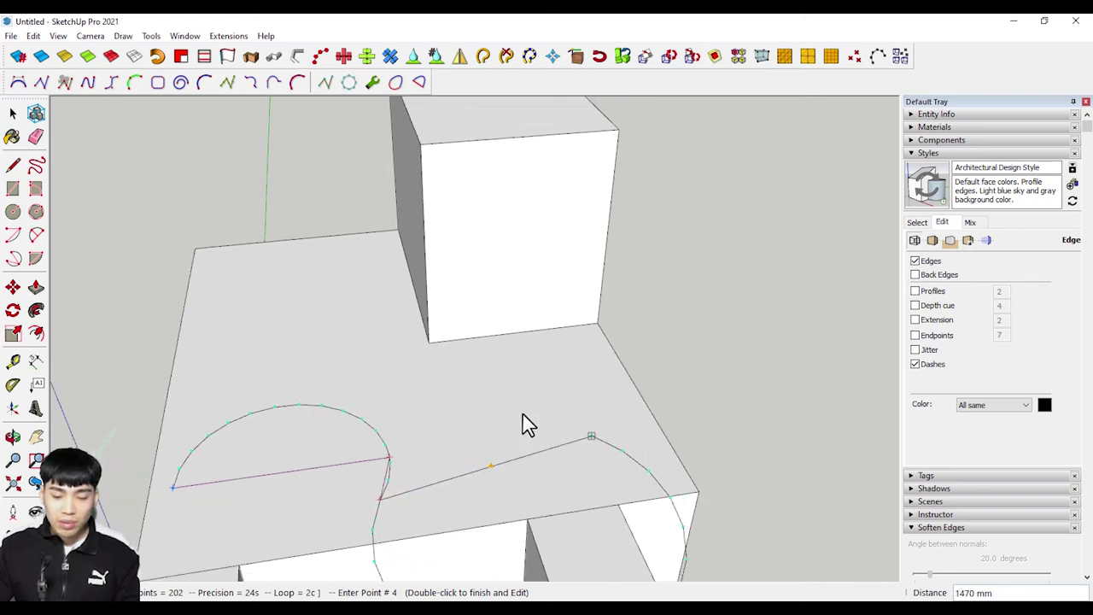
mouse_move(506, 363)
middle_mouse_down()
mouse_move(512, 390)
mouse_move(575, 439)
middle_mouse_up()
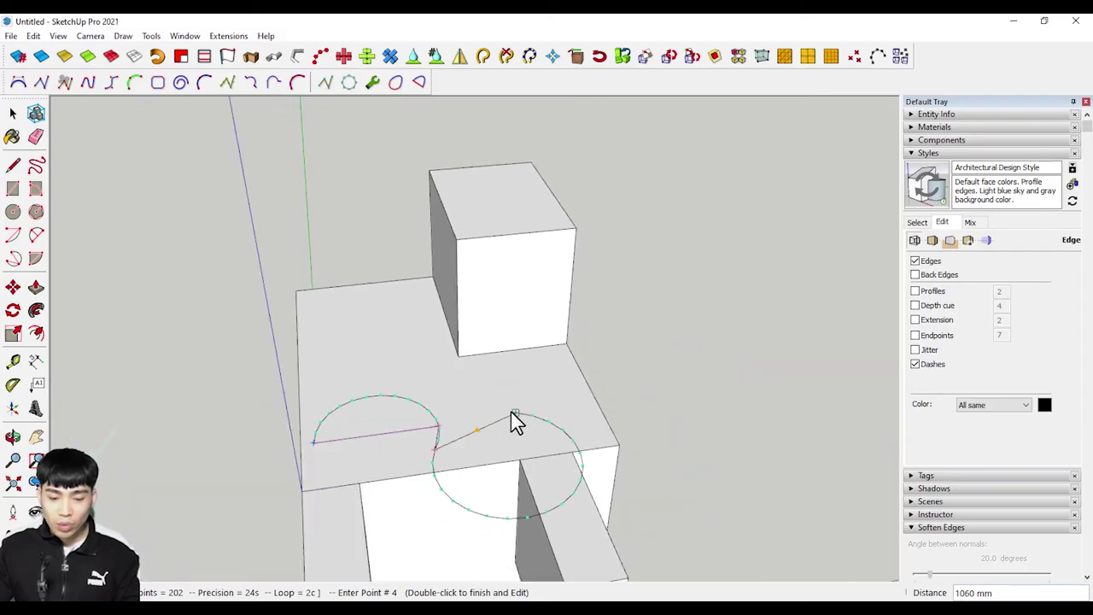
left_click(544, 433)
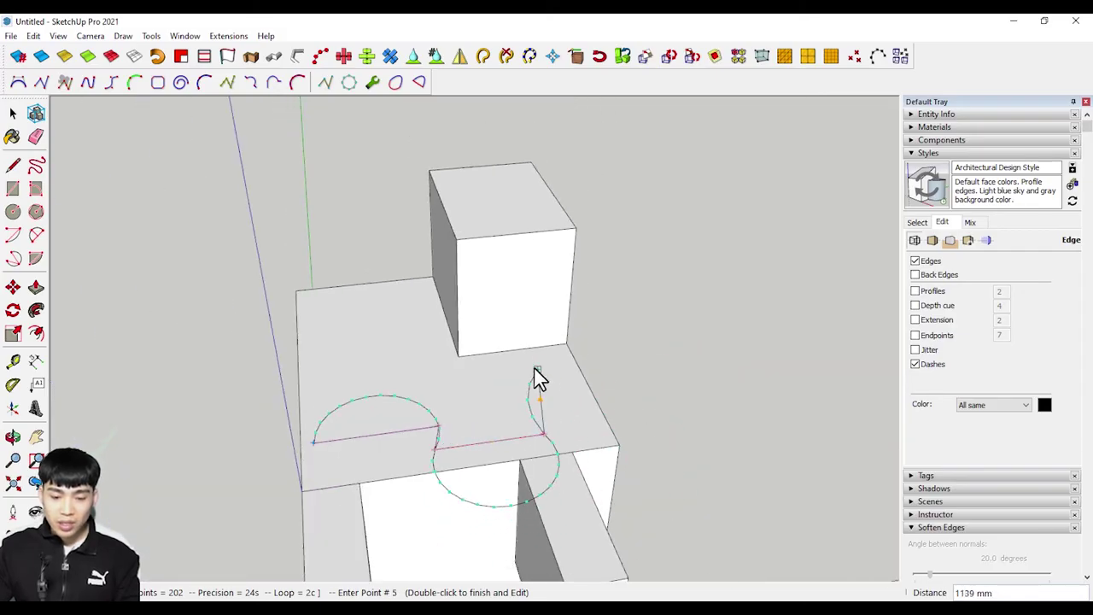
left_click(498, 382)
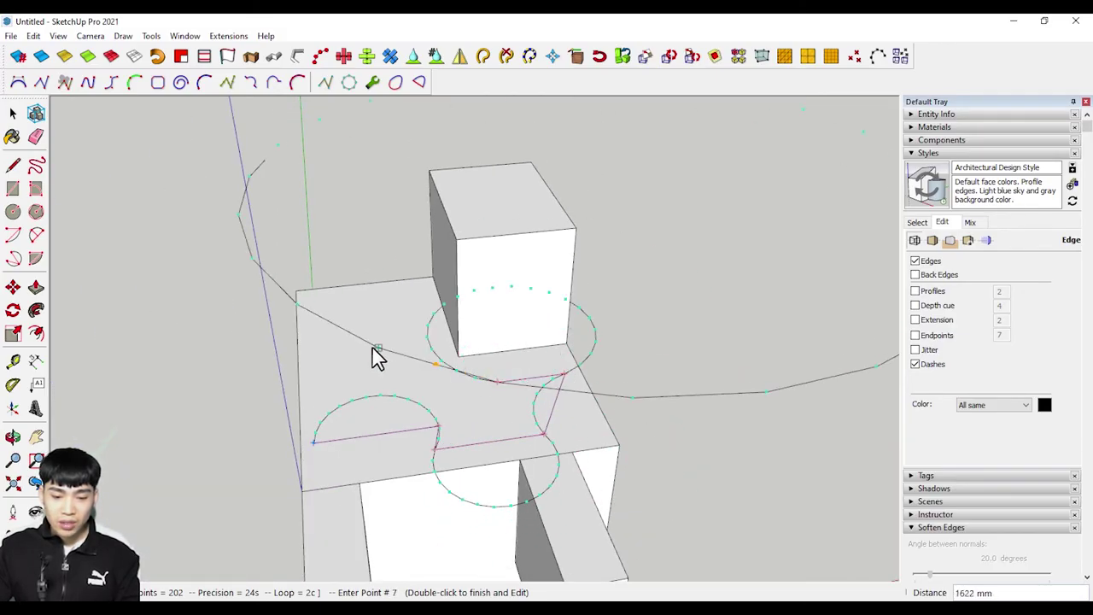
right_click(458, 408)
left_click(521, 435)
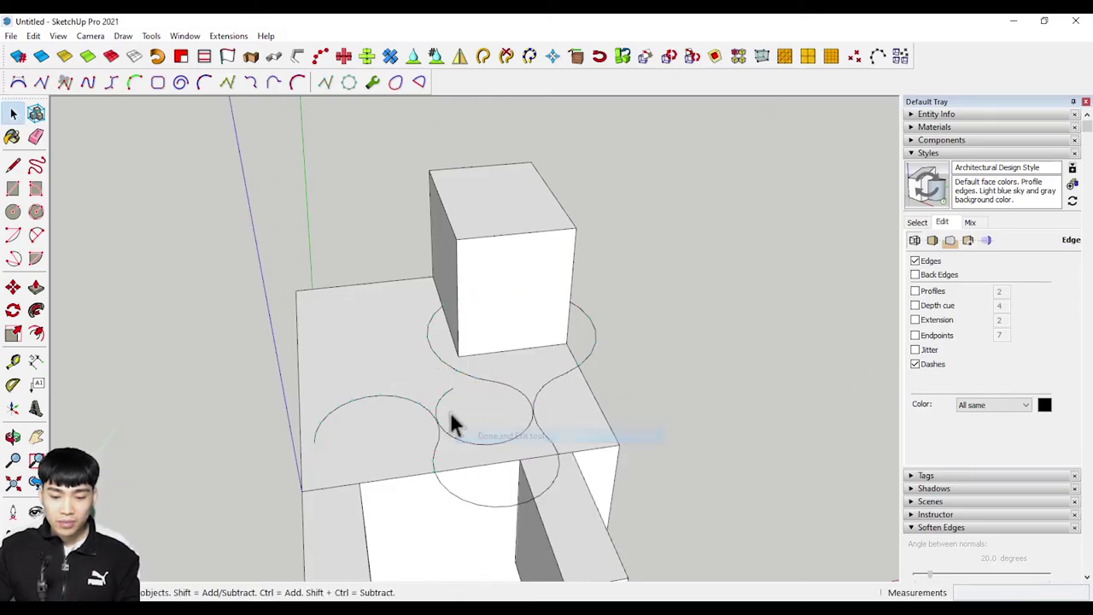
Step: Select all the drawn curves on the top face and delete them
scroll(478, 414, "up", 2)
mouse_move(505, 420)
middle_mouse_down()
mouse_move(402, 251)
mouse_move(317, 293)
mouse_move(483, 415)
middle_mouse_up()
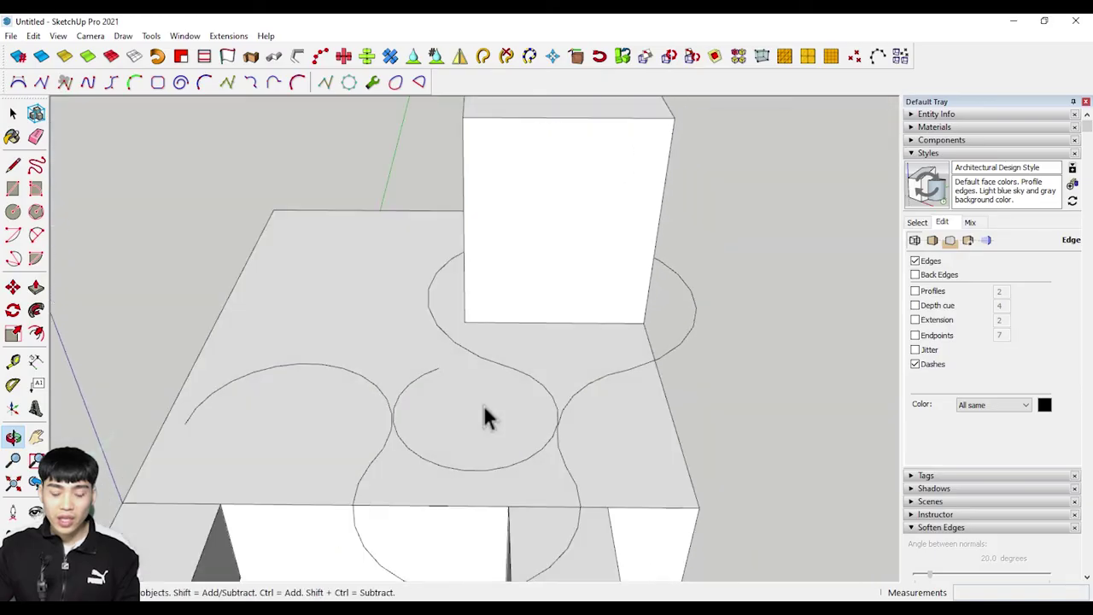
scroll(357, 397, "up", 2)
mouse_move(356, 397)
middle_mouse_down()
mouse_move(464, 227)
mouse_move(442, 385)
mouse_move(478, 384)
middle_mouse_up()
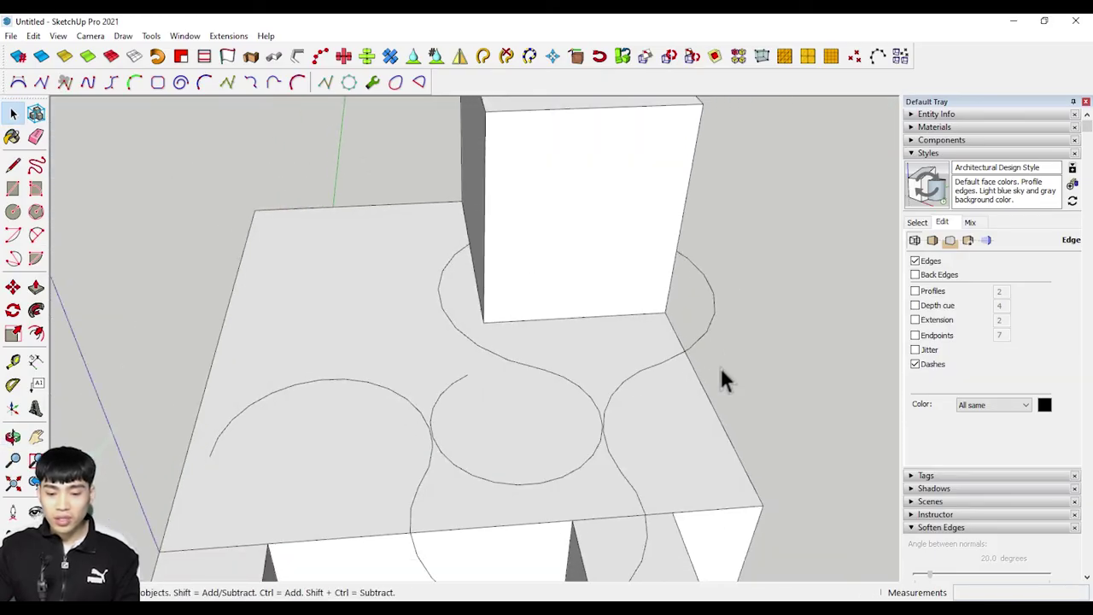
left_click(700, 318)
key("Delete")
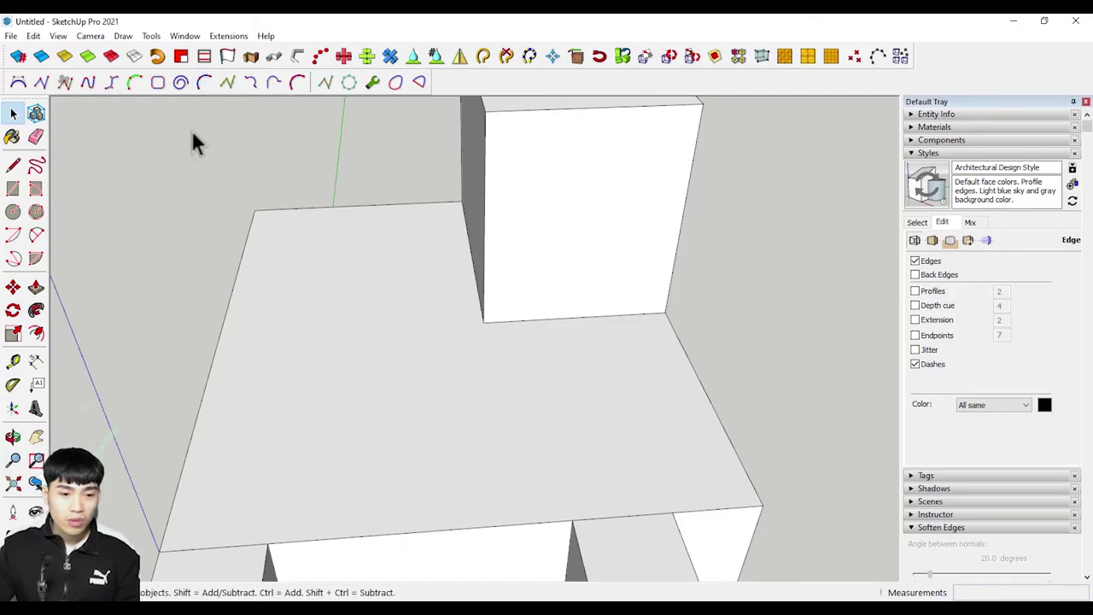
left_click(205, 85)
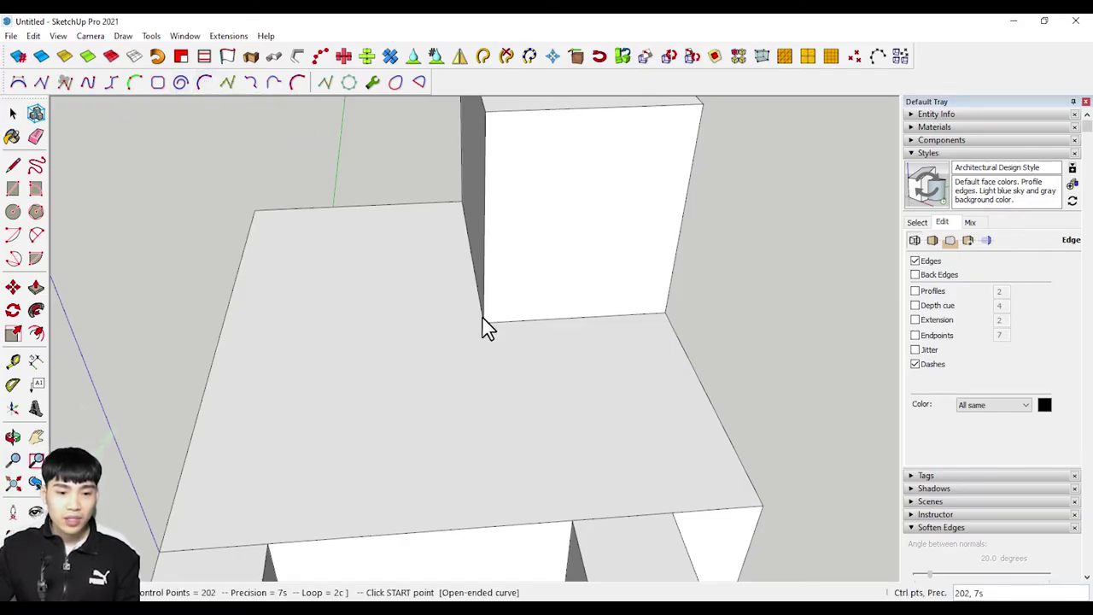
left_click(277, 246)
left_click(427, 246)
mouse_move(401, 322)
middle_mouse_down()
mouse_move(466, 177)
mouse_move(504, 158)
middle_mouse_up()
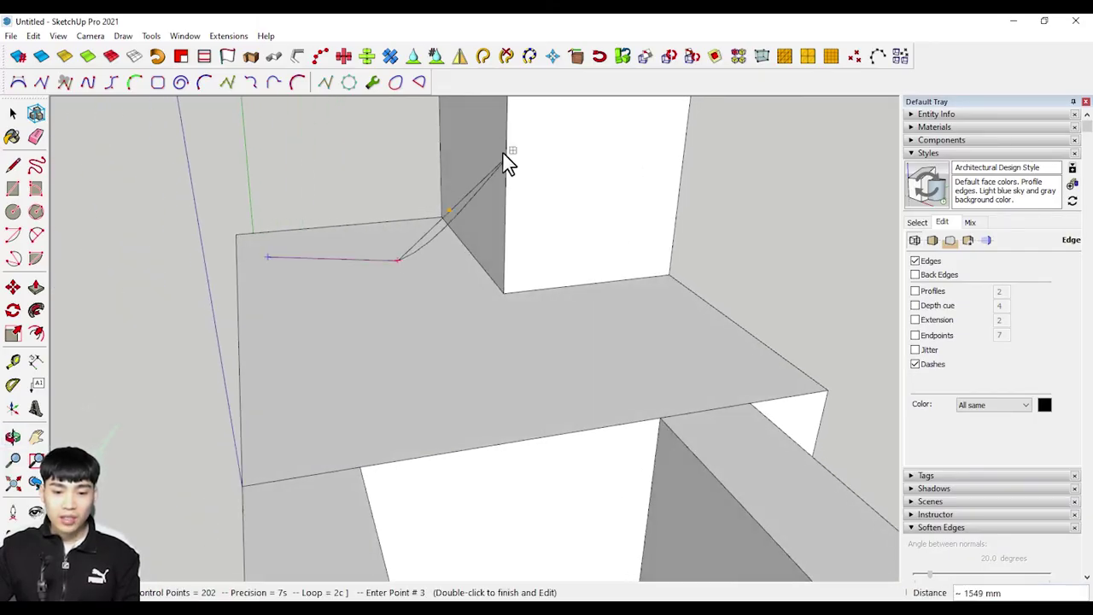
left_click(483, 158)
left_click(483, 316)
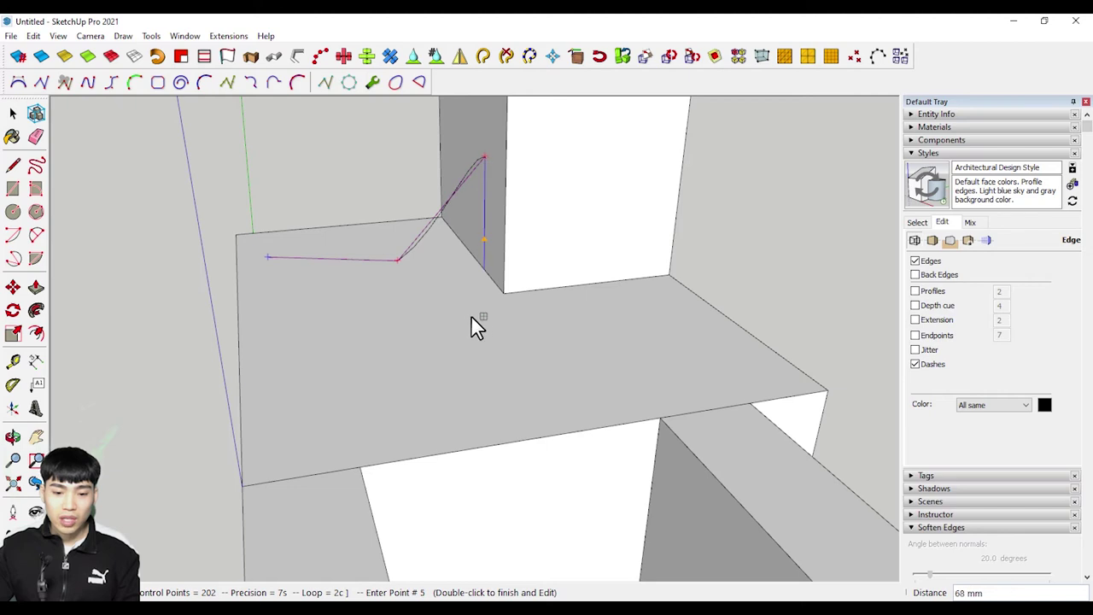
left_click(505, 205)
left_click(645, 333)
middle_click_drag(526, 451, 367, 390)
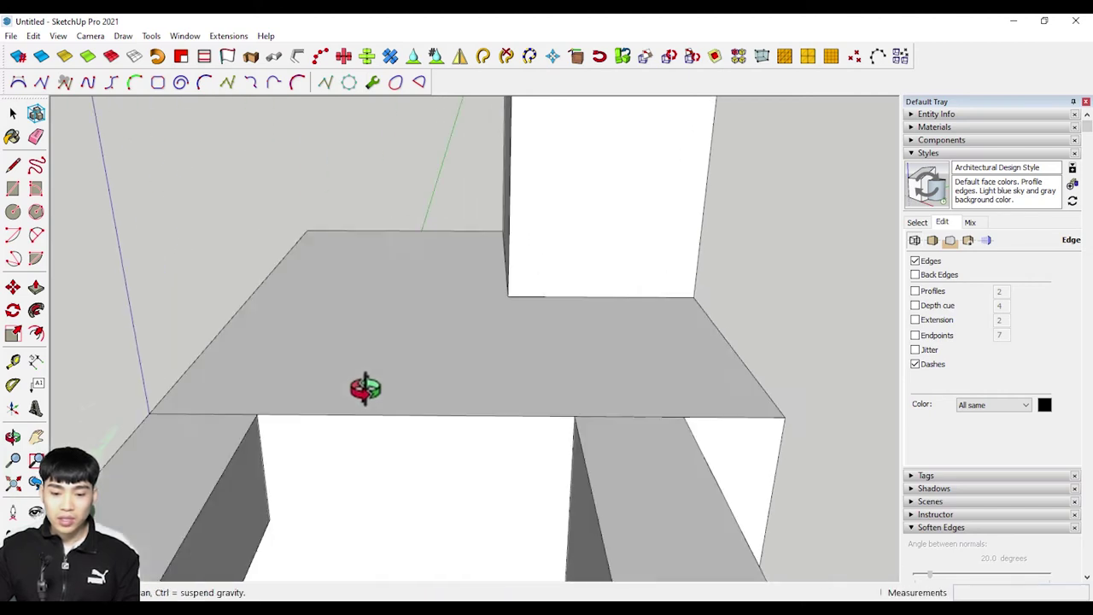
left_click(239, 494)
middle_click_drag(239, 493, 526, 358)
middle_click_drag(565, 432, 630, 439)
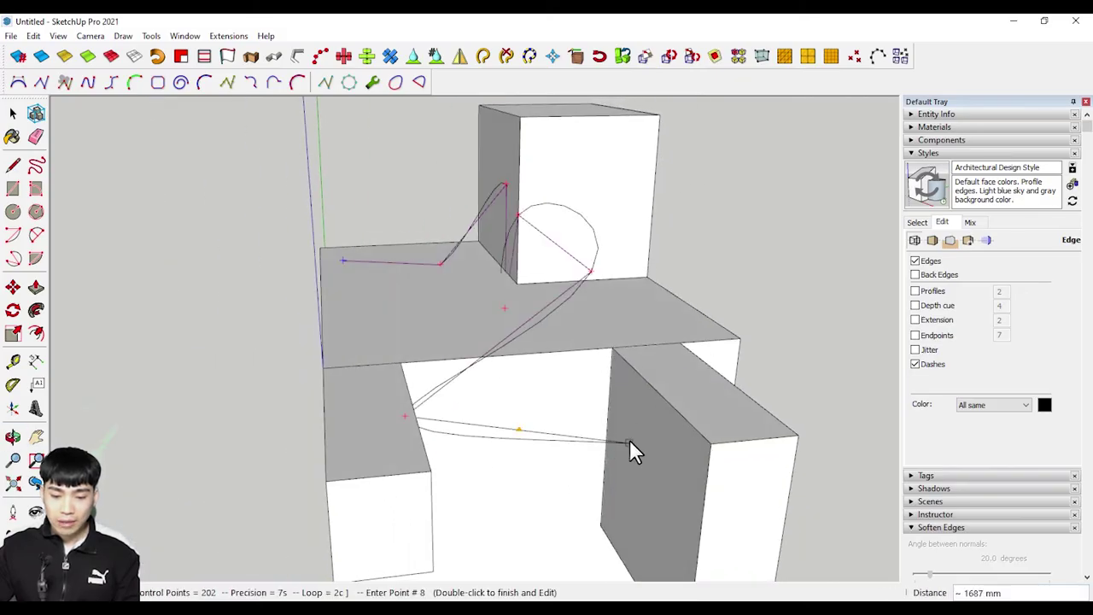
left_click(629, 440)
middle_click_drag(544, 498, 338, 514)
left_click(322, 496)
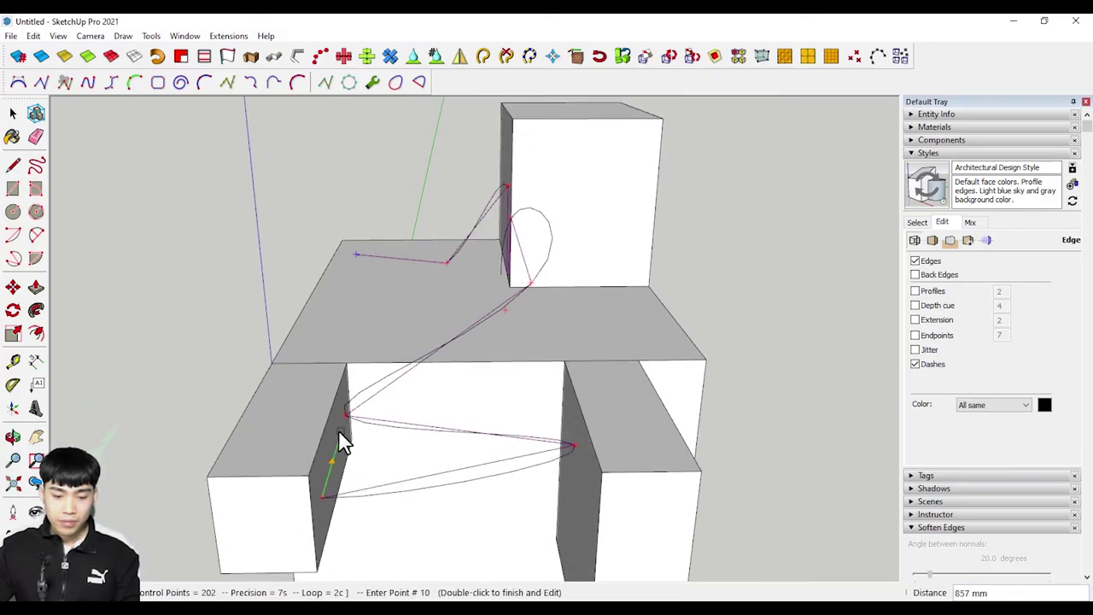
right_click(339, 431)
left_click(409, 470)
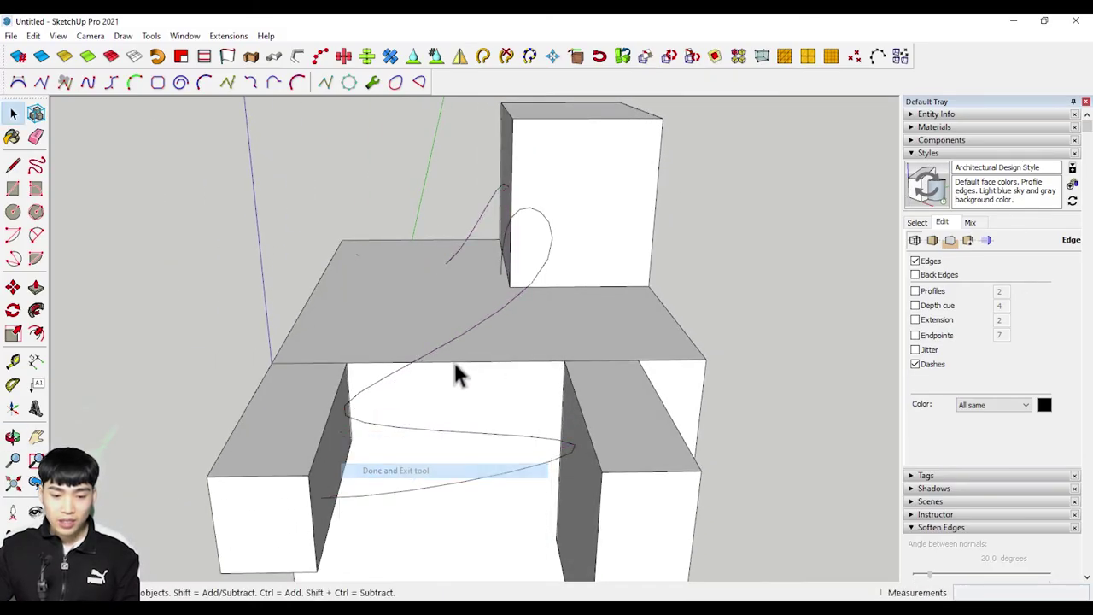
mouse_move(453, 359)
middle_mouse_down()
mouse_move(578, 268)
mouse_move(510, 303)
middle_mouse_up()
left_click(575, 244)
key("Delete")
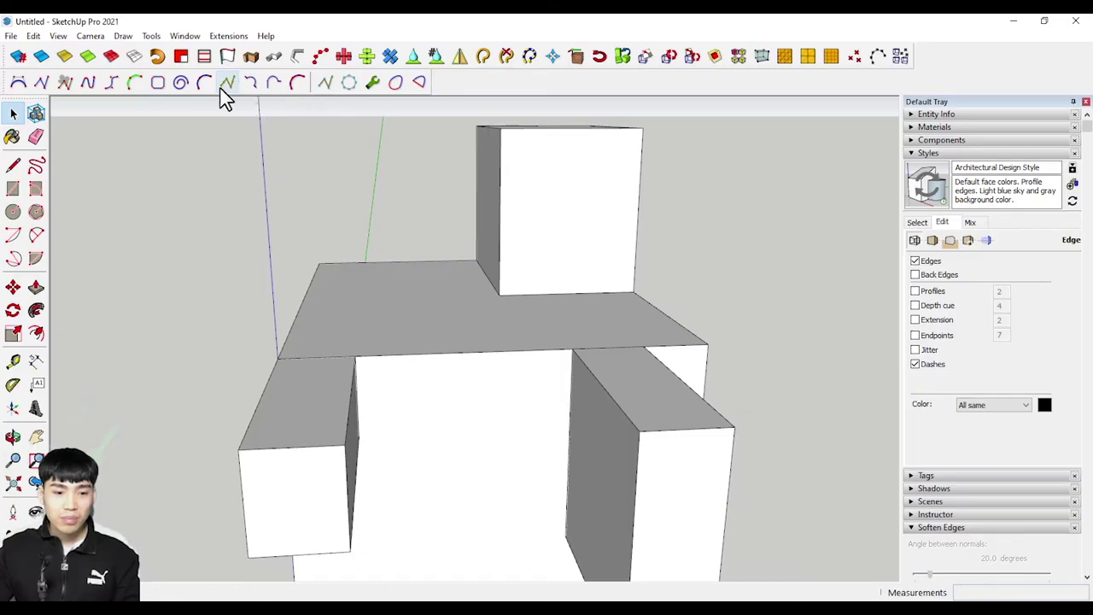
left_click(227, 83)
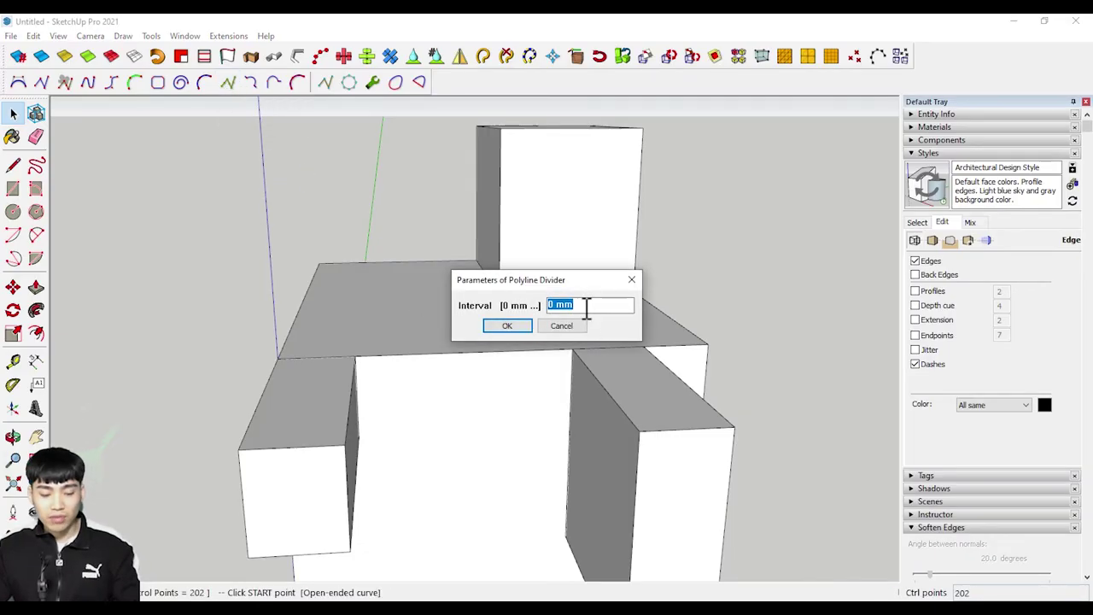
left_click(507, 327)
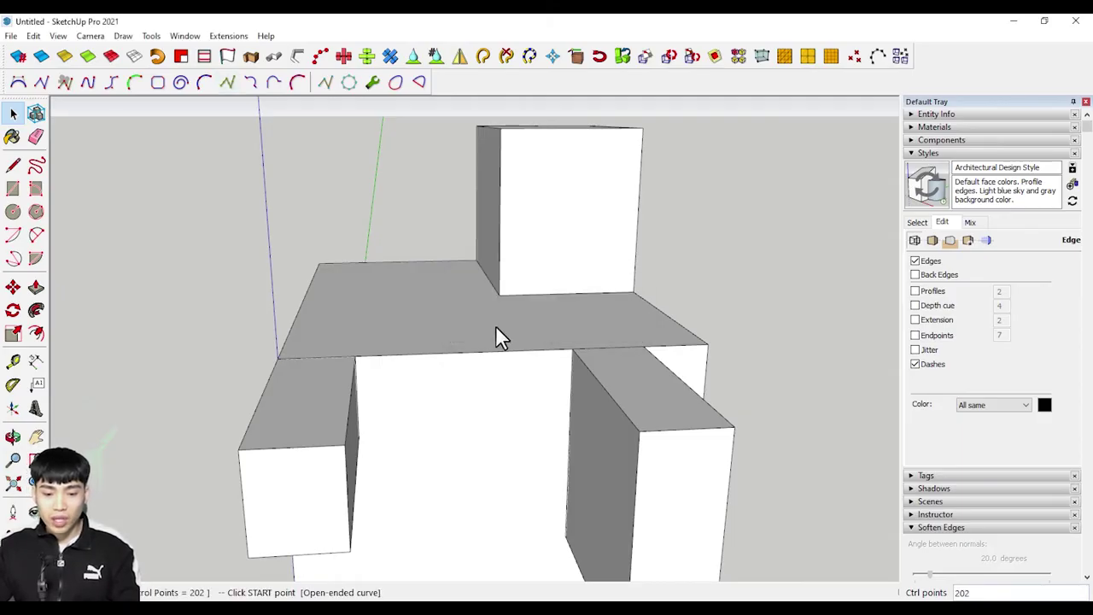
middle_click_drag(455, 317, 446, 338)
left_click(321, 347)
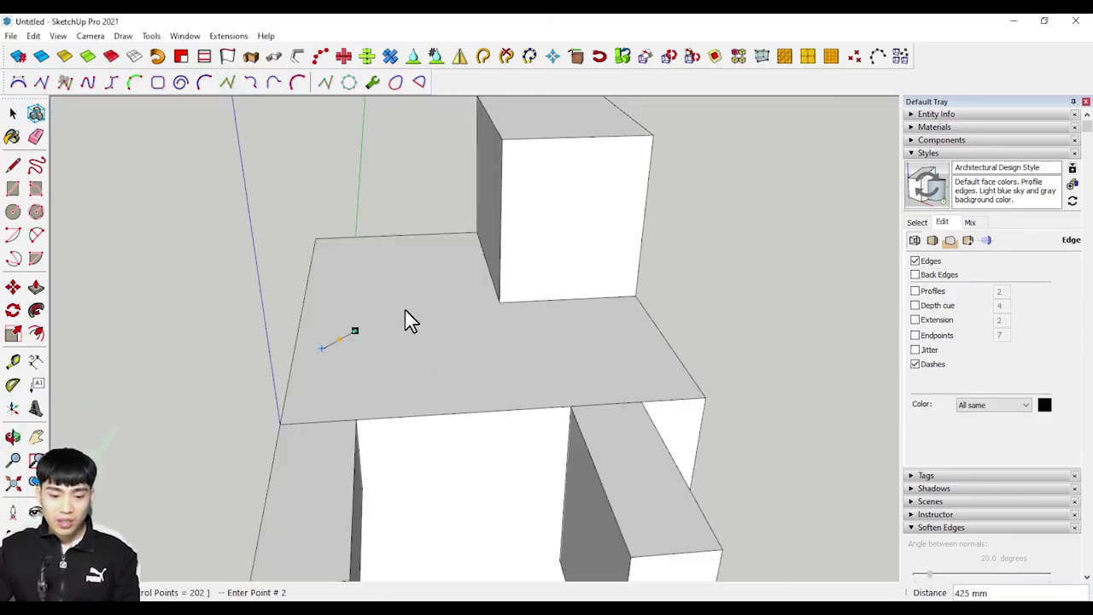
left_click(450, 303)
left_click(568, 366)
left_click(636, 318)
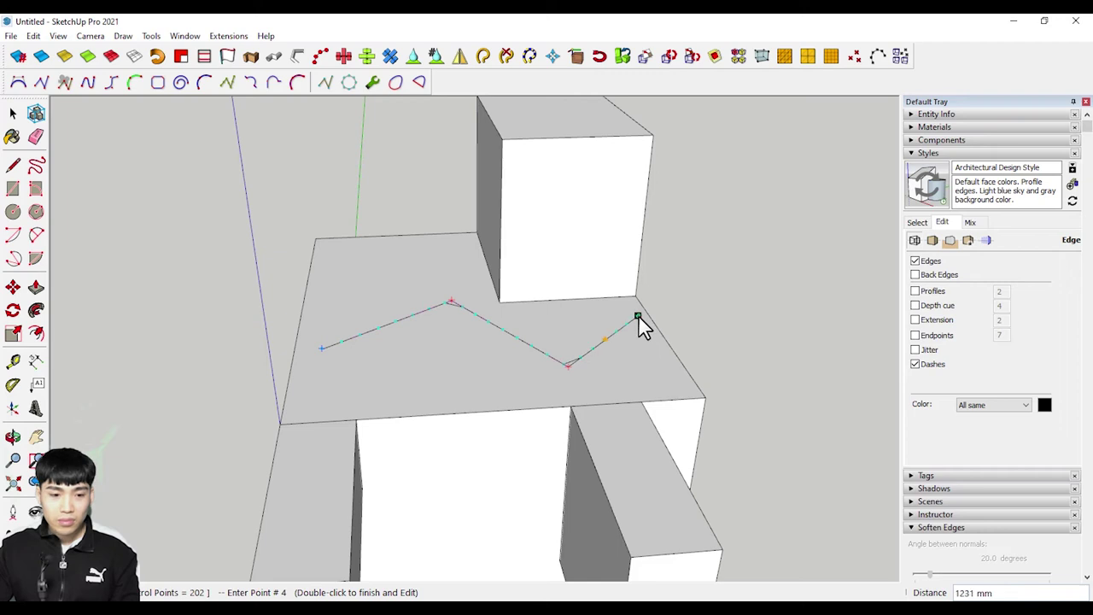
left_click(653, 373)
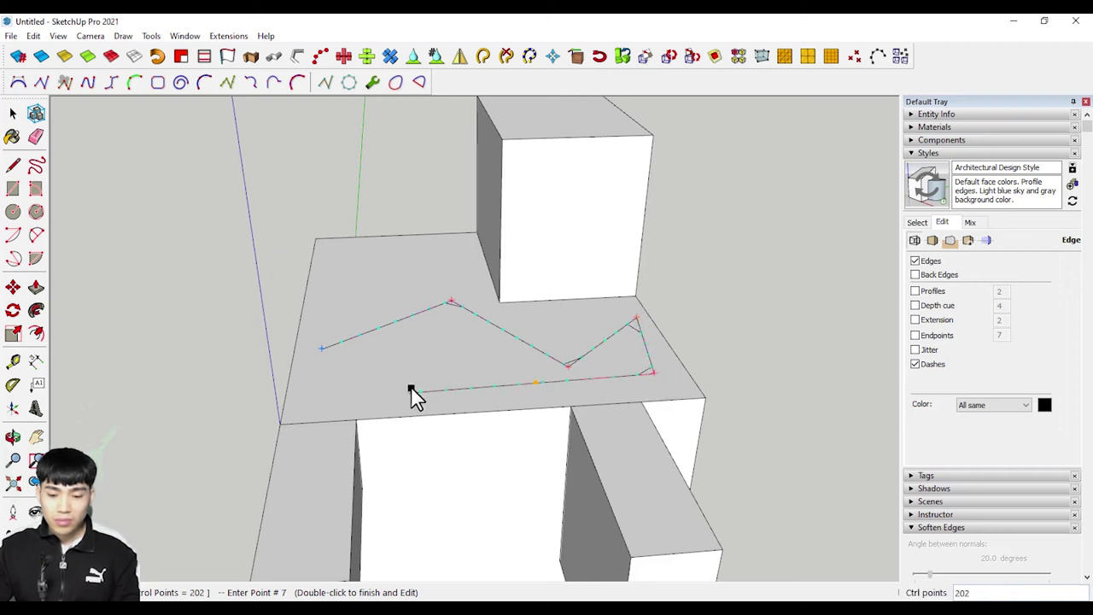
left_click(412, 391)
right_click(318, 393)
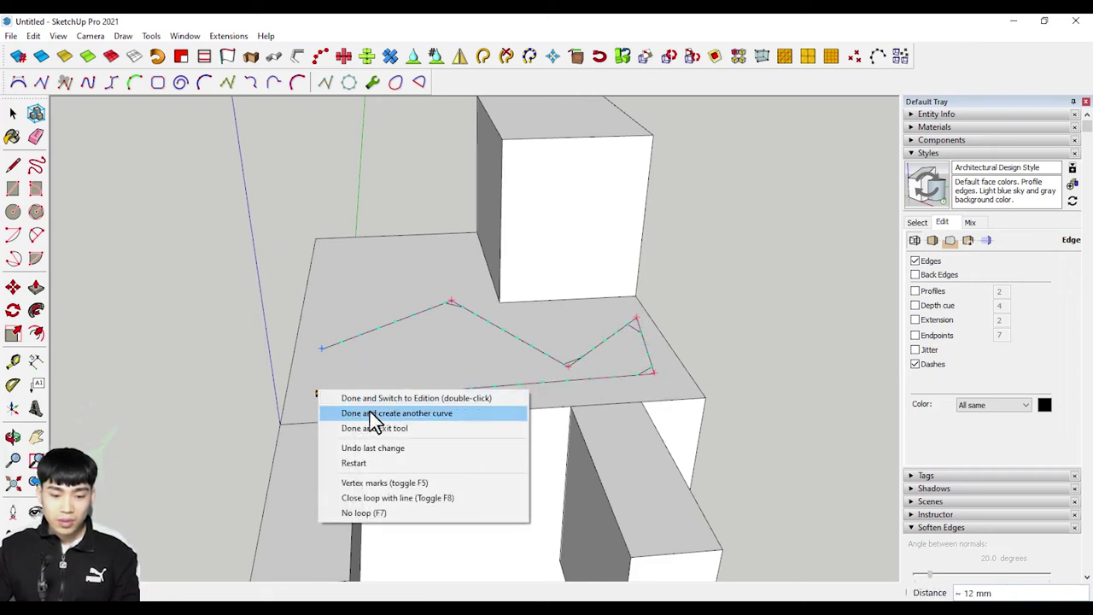
left_click(382, 427)
scroll(343, 350, "up", 2)
key("l")
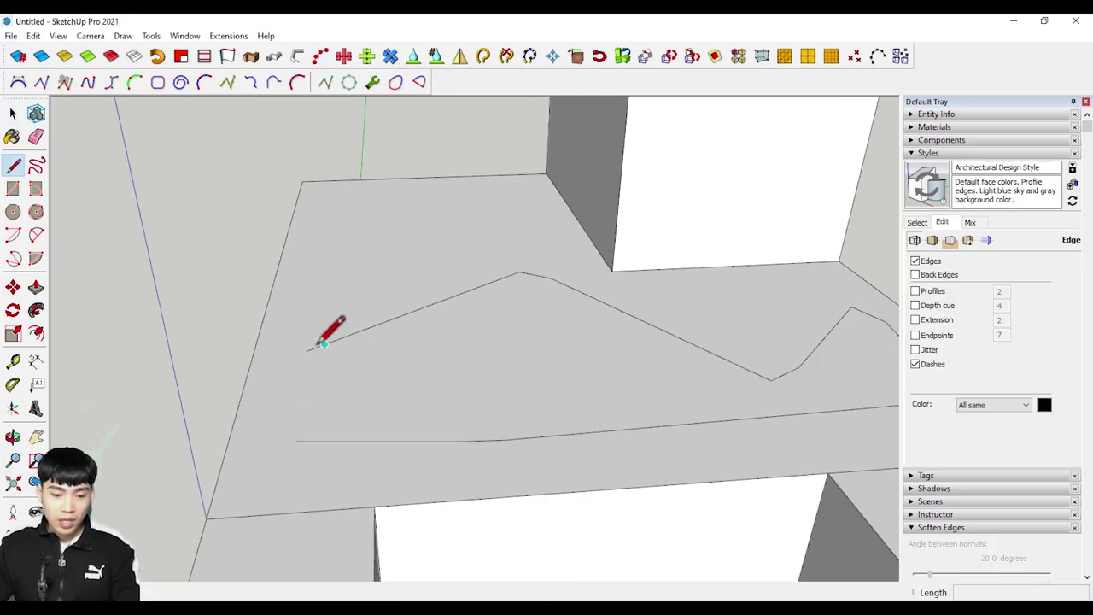
left_click(306, 350)
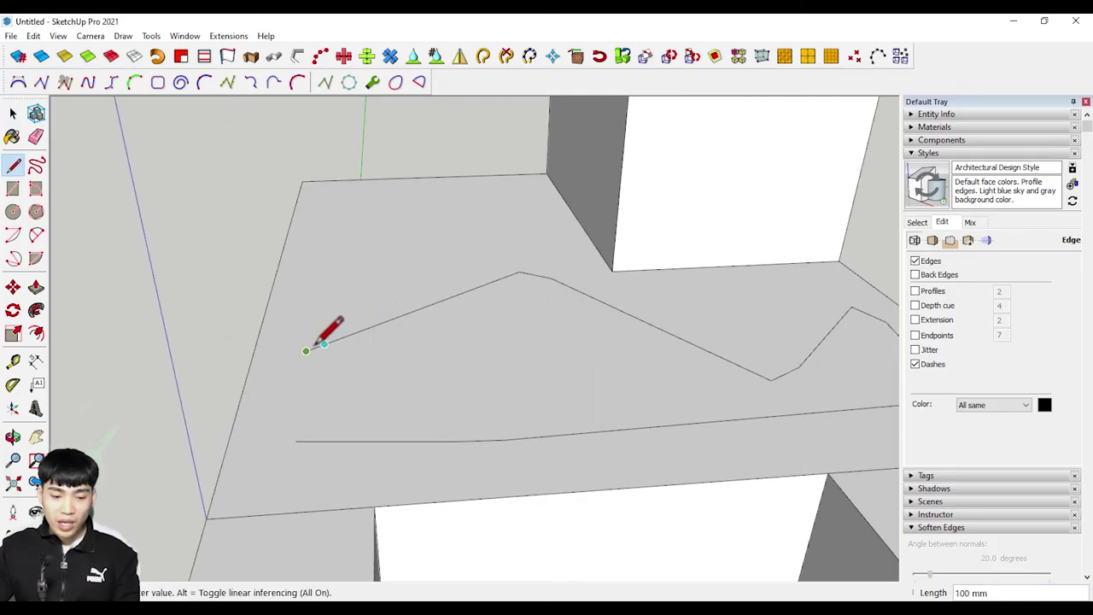
key("Escape")
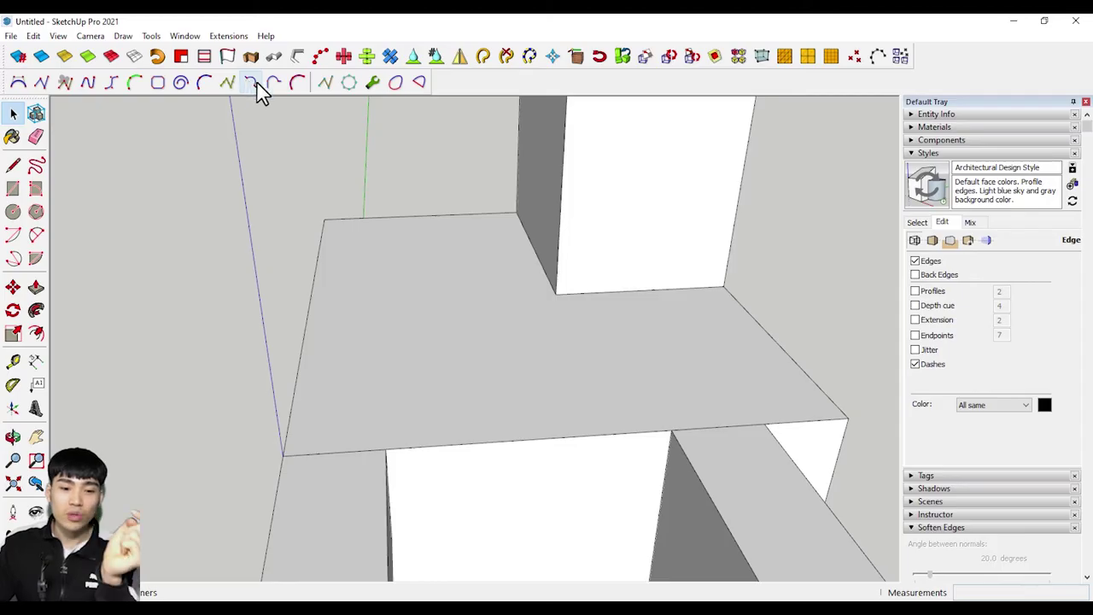
Step: Draw a four-vertex dog-bone polyline with 300 mm corner radius across the top face
left_click(251, 82)
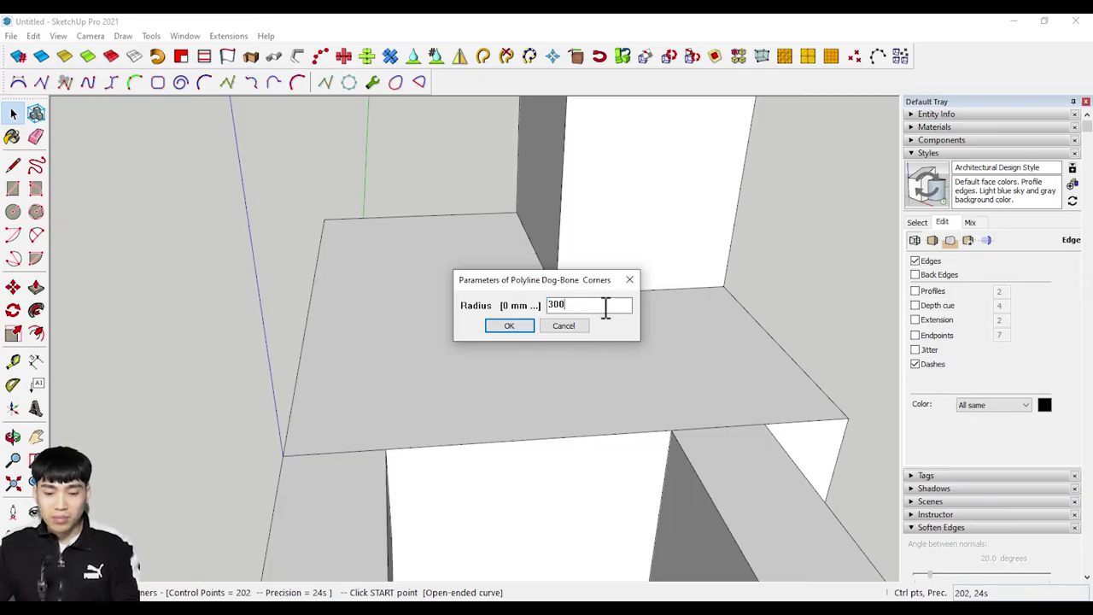
key("Return")
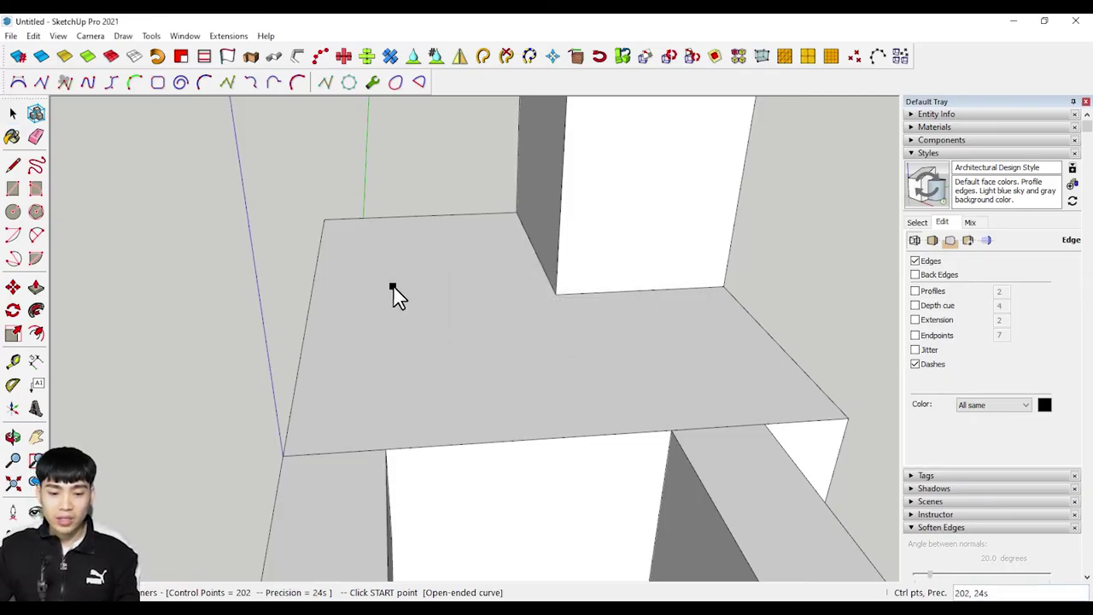
left_click(360, 269)
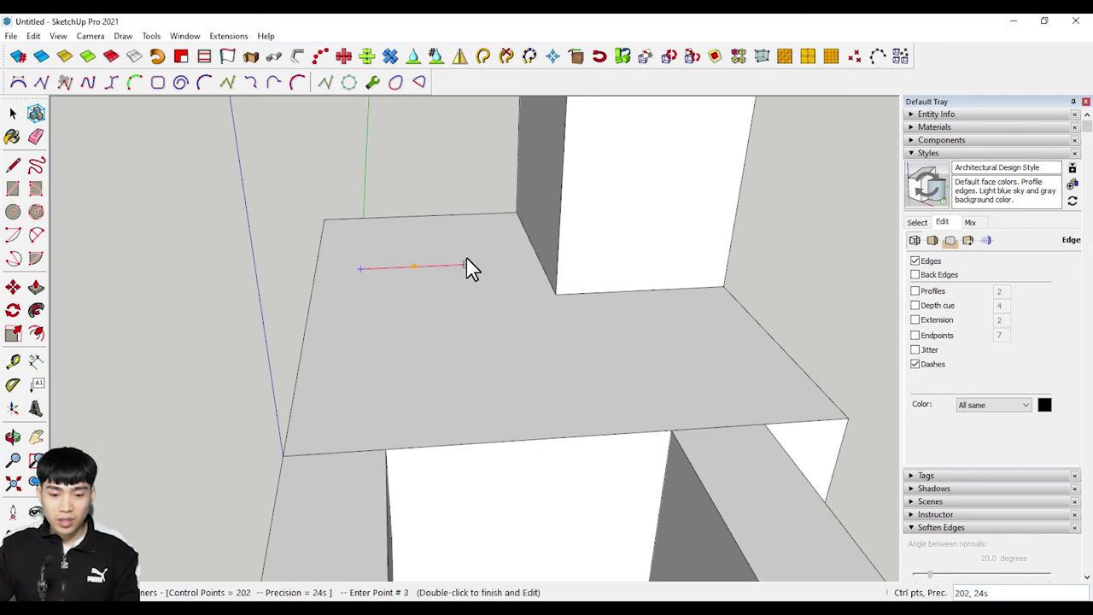
left_click(499, 335)
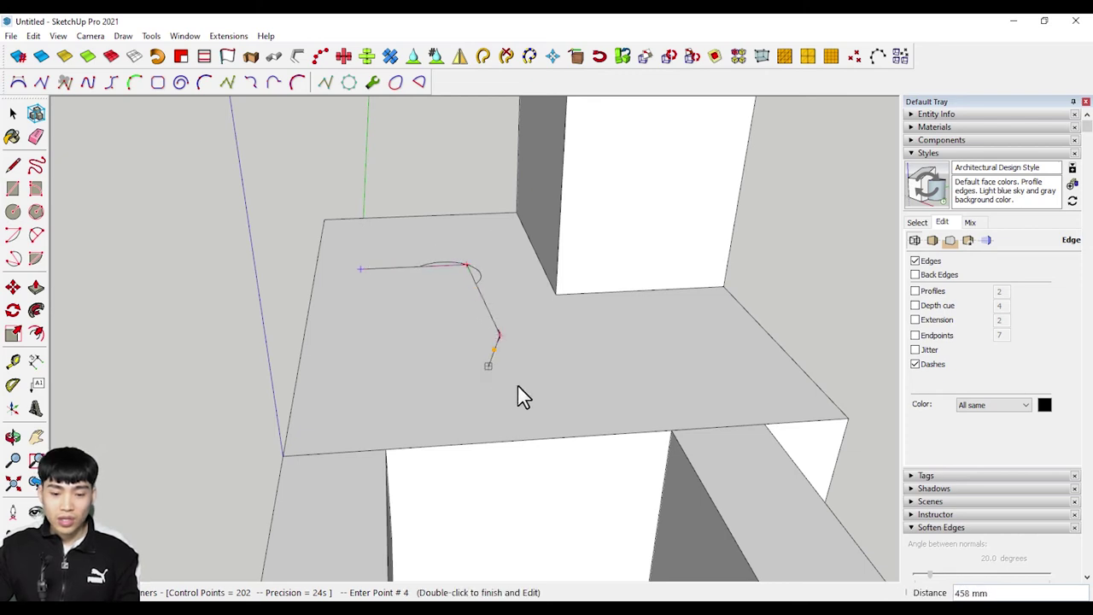
left_click(649, 327)
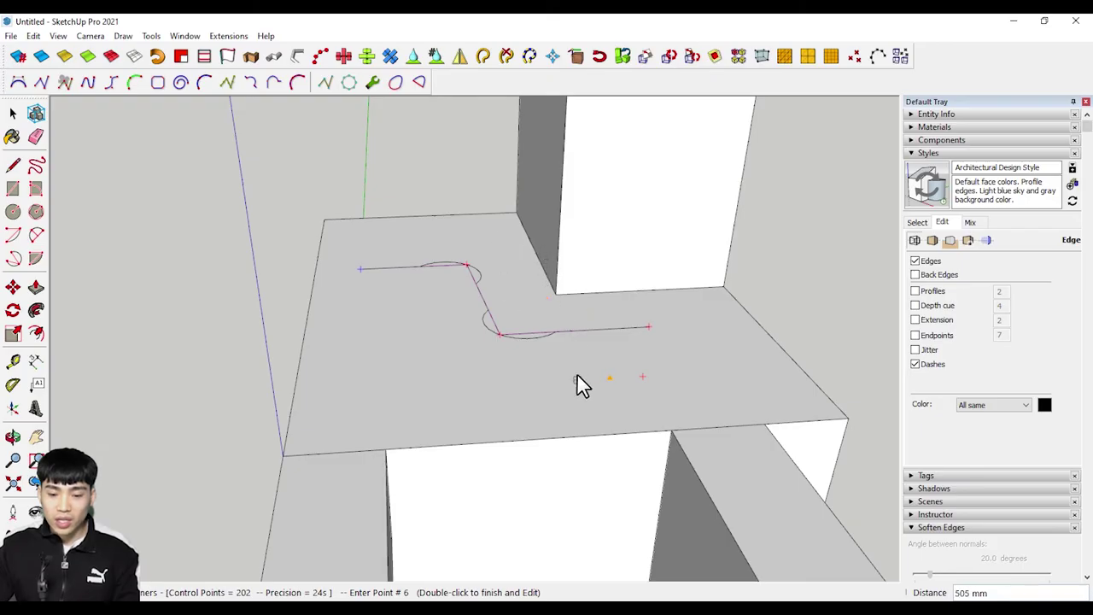
left_click(642, 376)
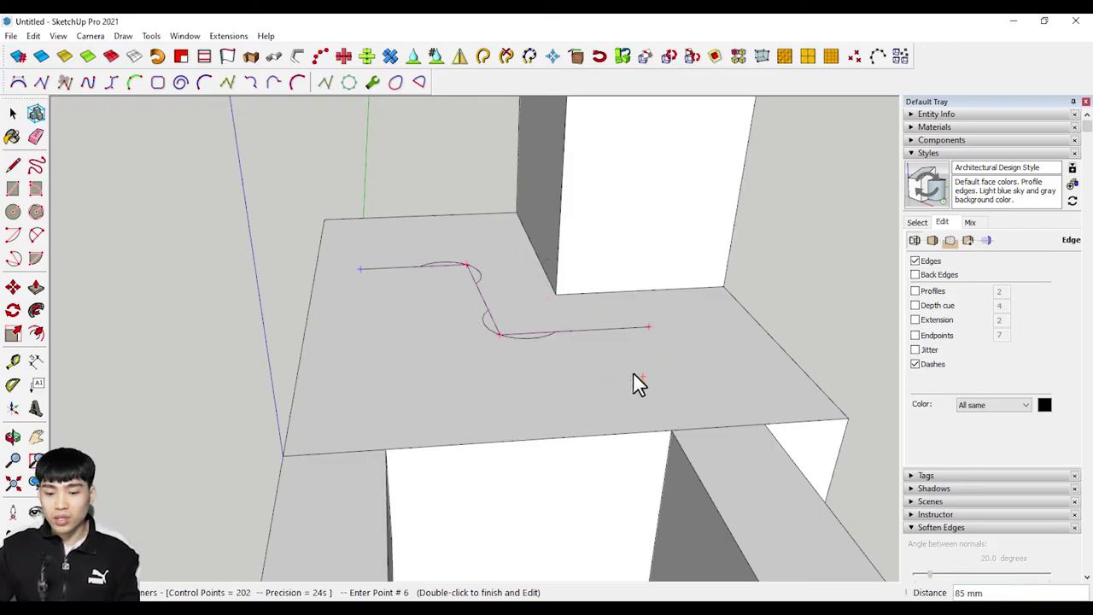
right_click(535, 391)
left_click(598, 418)
Step: Begin a straight line from the endpoint of a rounded corner's arc
middle_click_drag(468, 329, 415, 341)
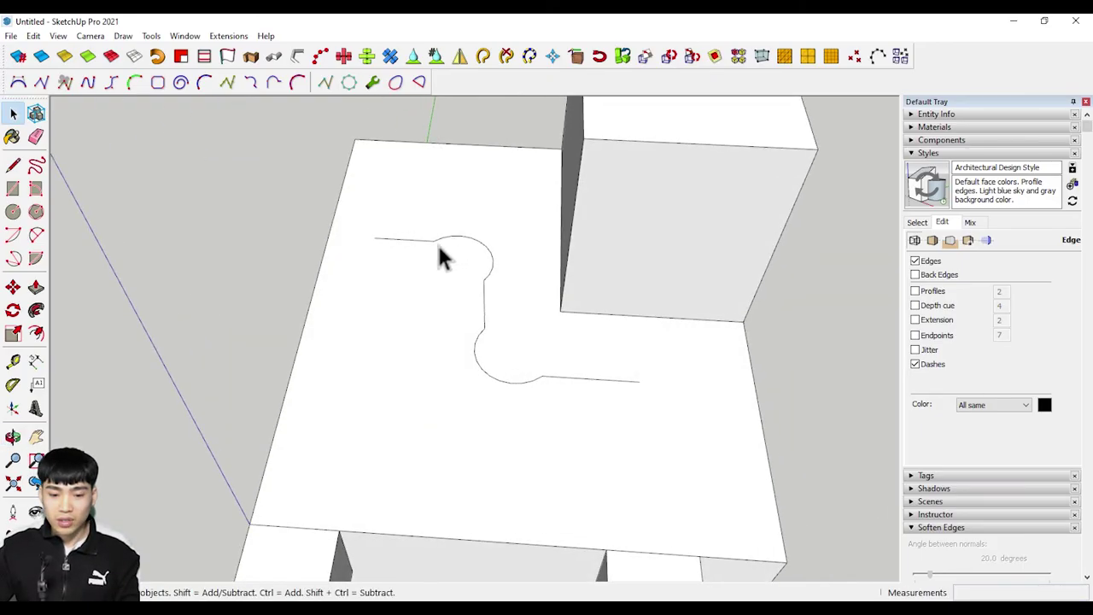
scroll(483, 305, "up", 1)
scroll(482, 305, "up", 1)
key("l")
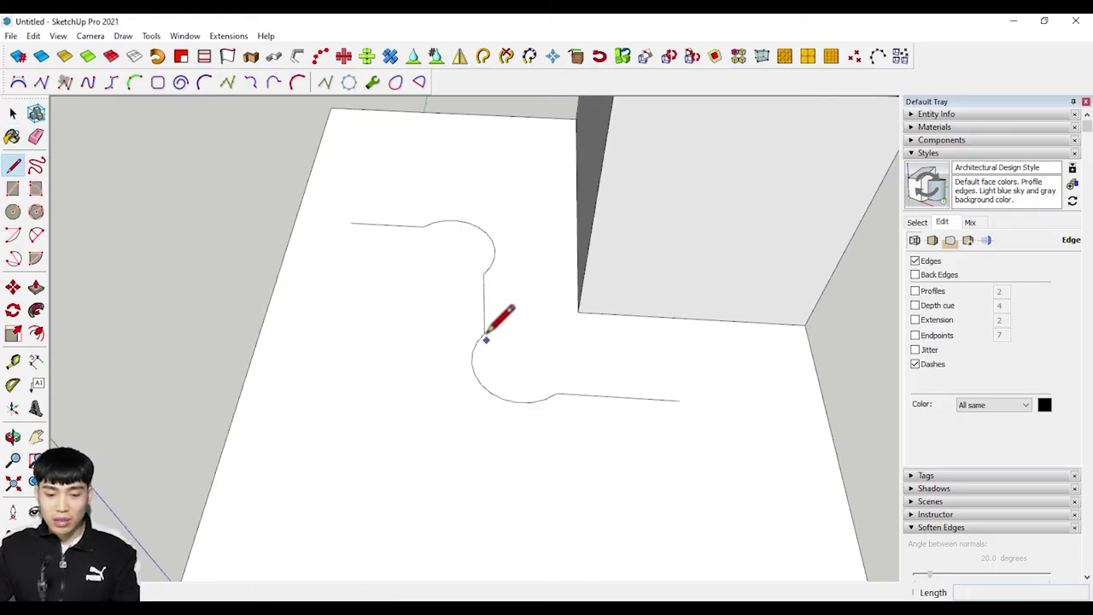
left_click(484, 334)
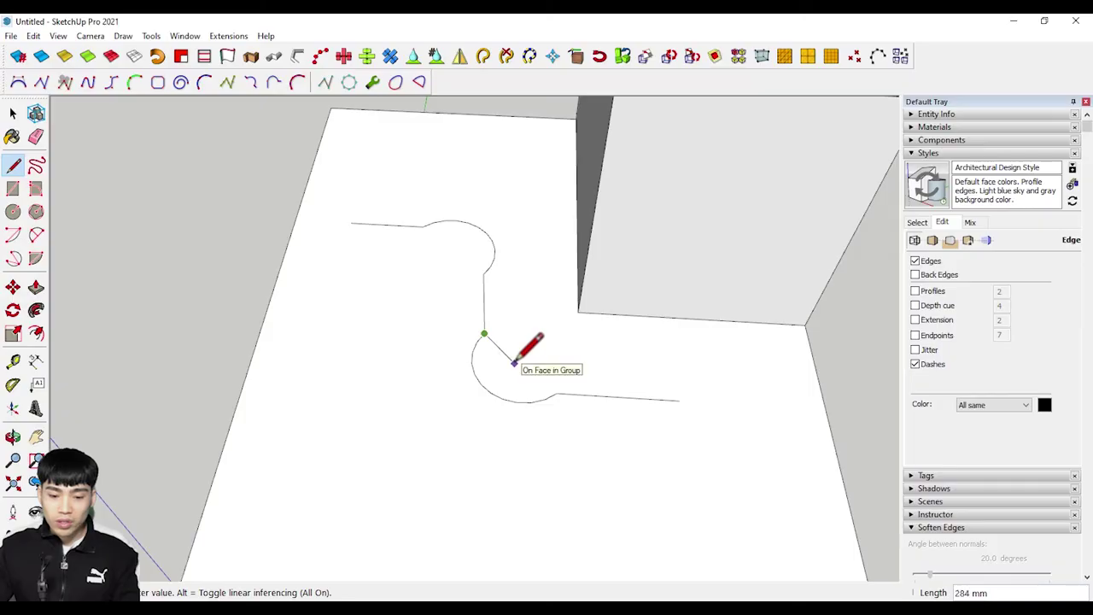
middle_click_drag(487, 285, 536, 225)
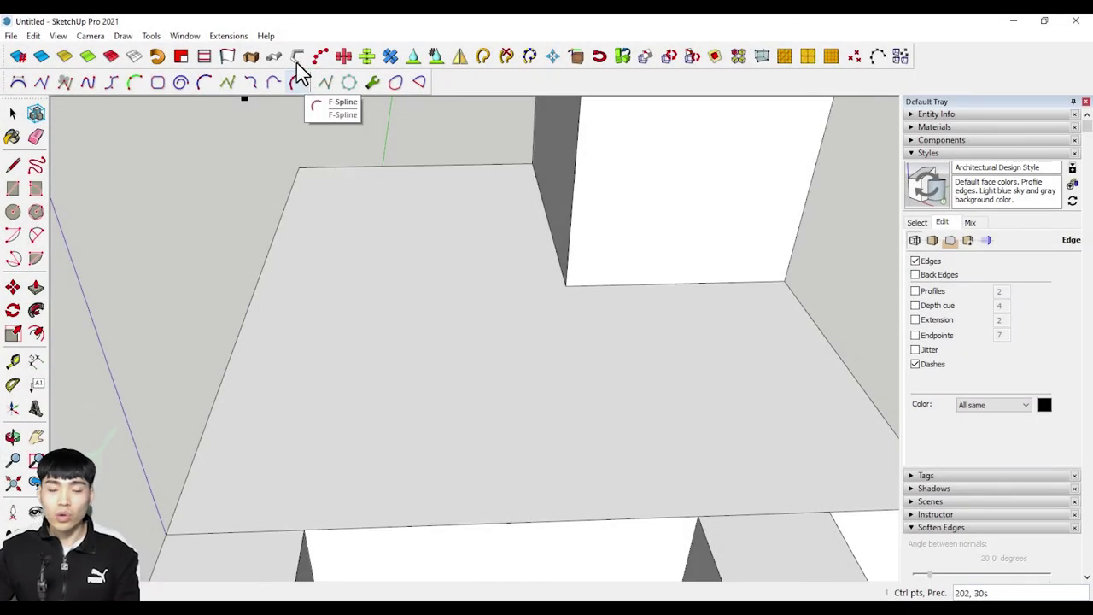
left_click(292, 86)
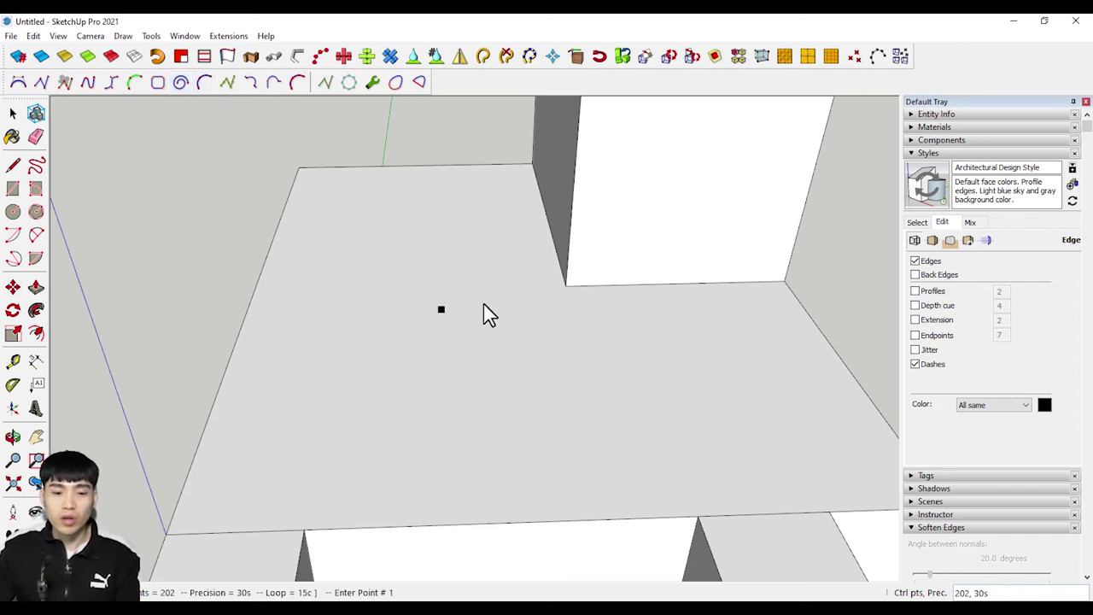
mouse_move(484, 304)
middle_mouse_down()
mouse_move(459, 170)
mouse_move(389, 276)
middle_mouse_up()
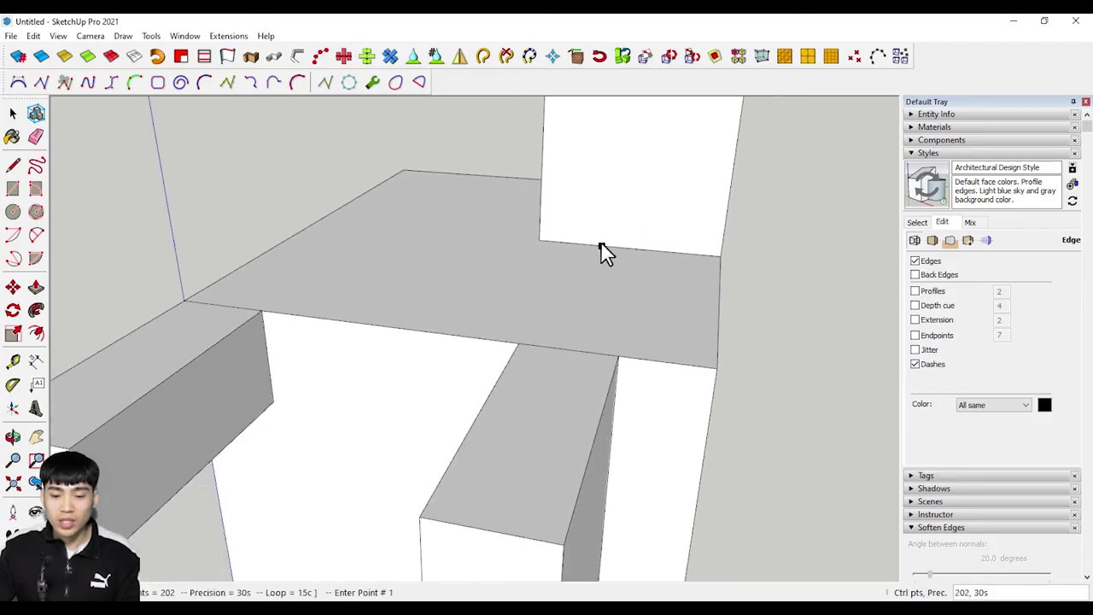
mouse_move(600, 244)
middle_mouse_down()
mouse_move(780, 141)
mouse_move(578, 261)
mouse_move(344, 299)
mouse_move(458, 200)
mouse_move(305, 273)
middle_mouse_up()
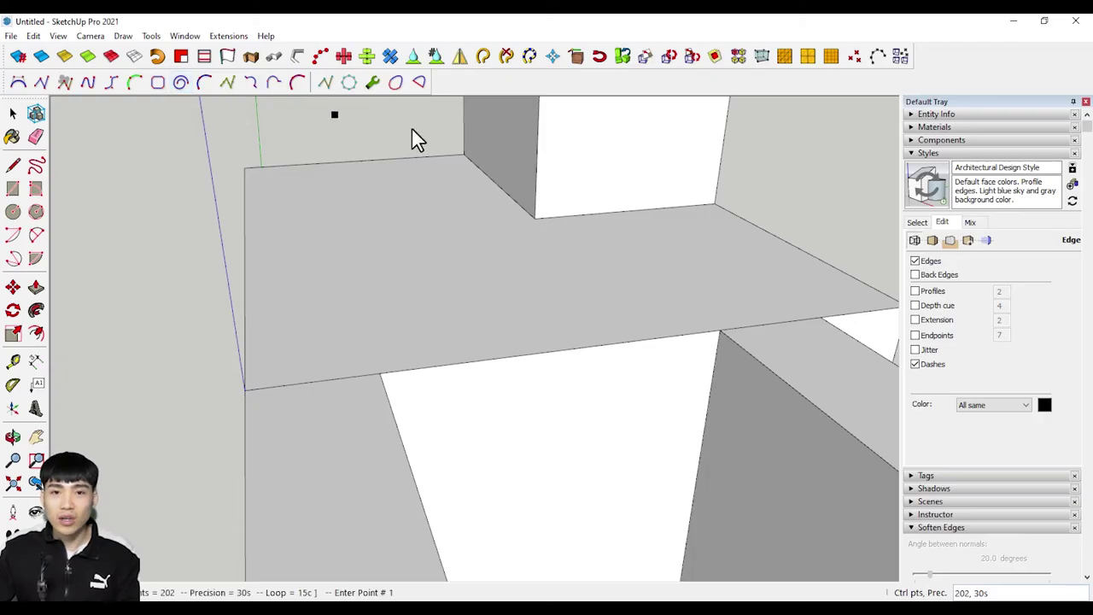
mouse_move(412, 119)
middle_mouse_down()
mouse_move(405, 188)
mouse_move(378, 213)
middle_mouse_up()
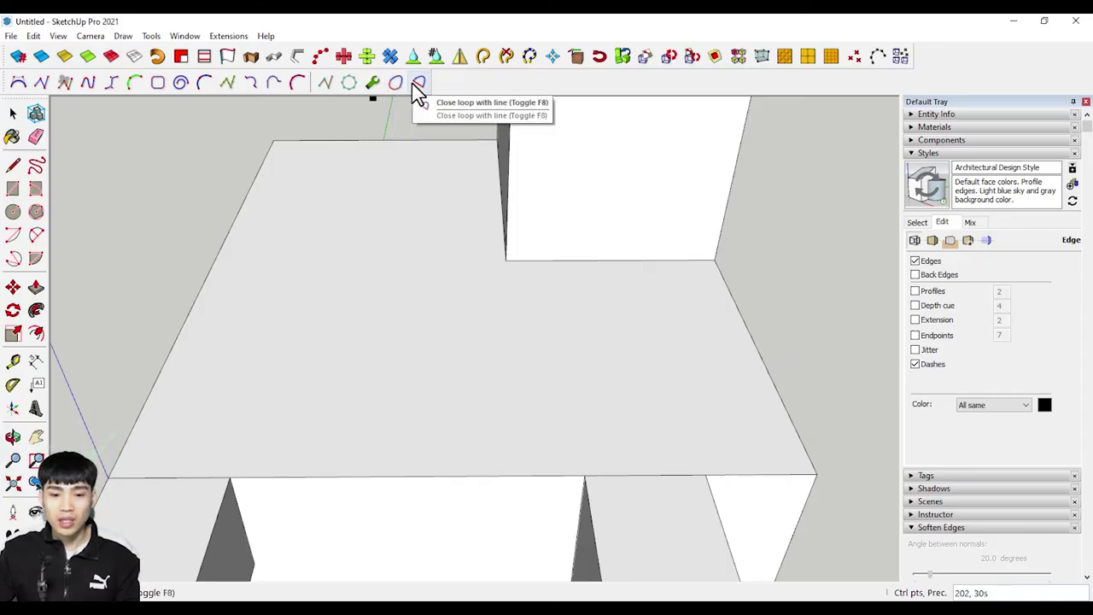
left_click(325, 84)
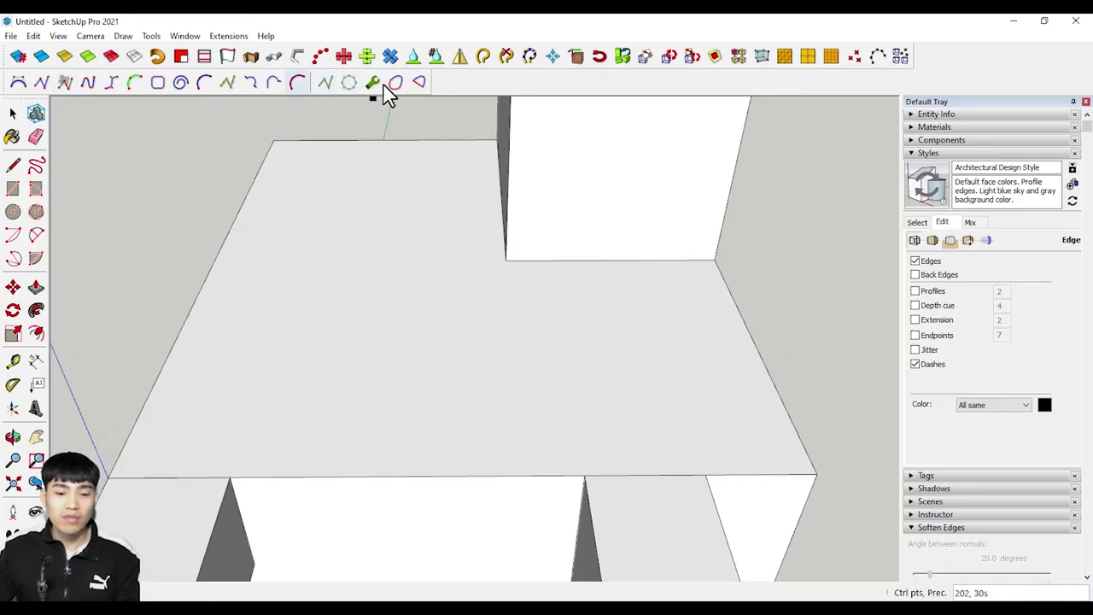
right_click(541, 193)
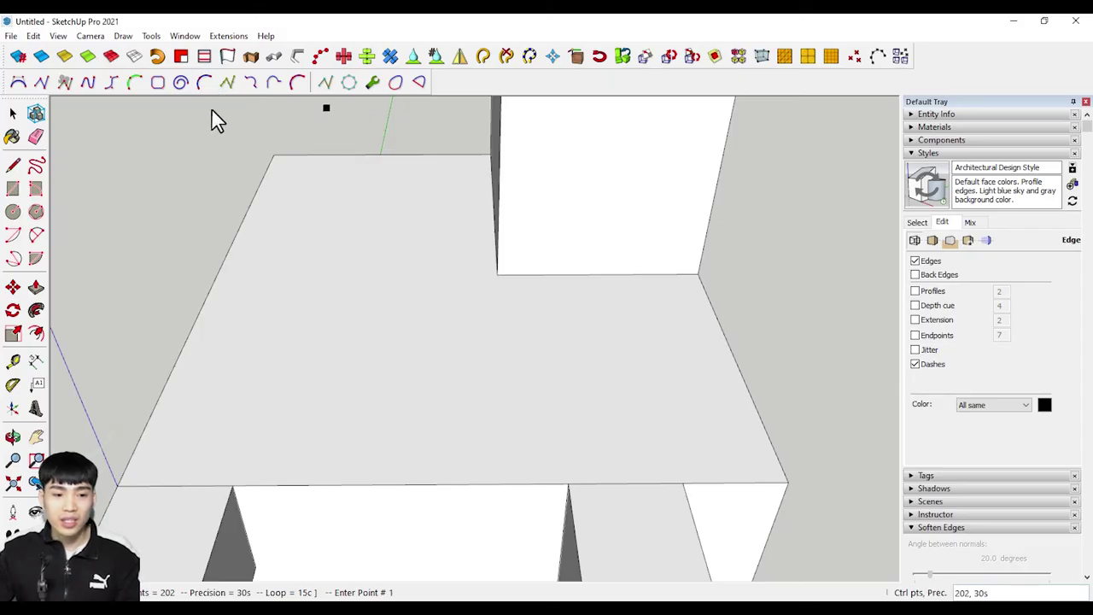
left_click(45, 83)
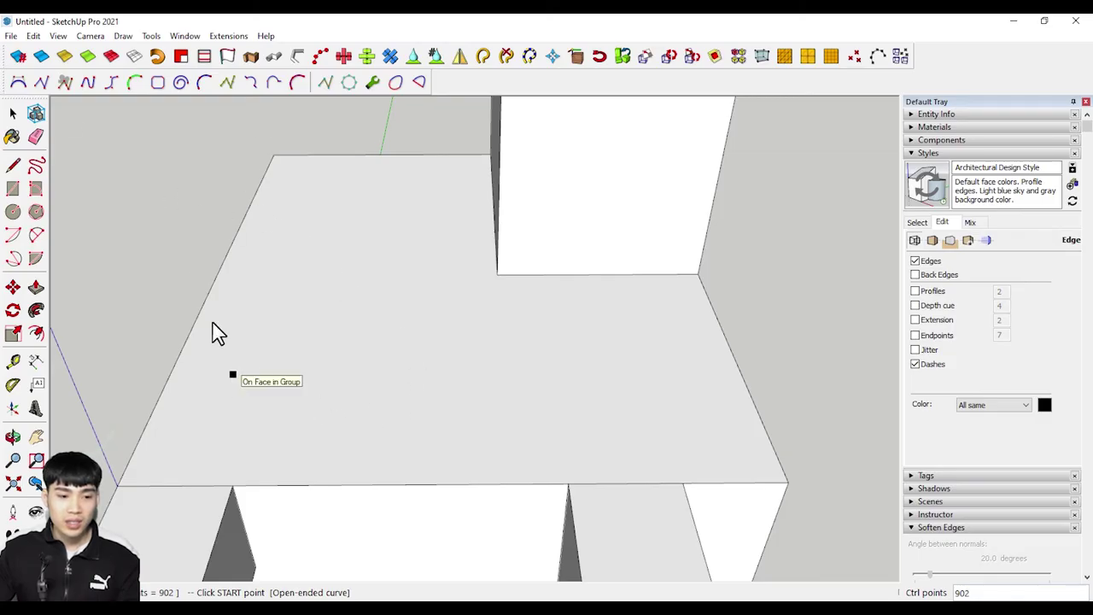
Step: Draw an order-10 Uniform B-Spline through six control points across the top face
left_click(112, 86)
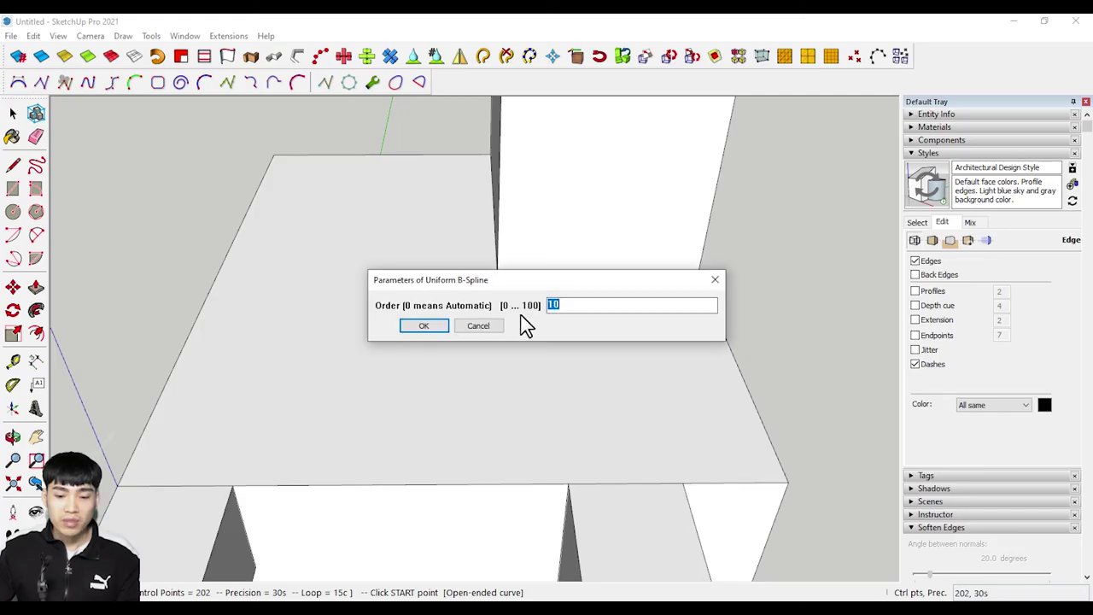
left_click(424, 327)
left_click(229, 326)
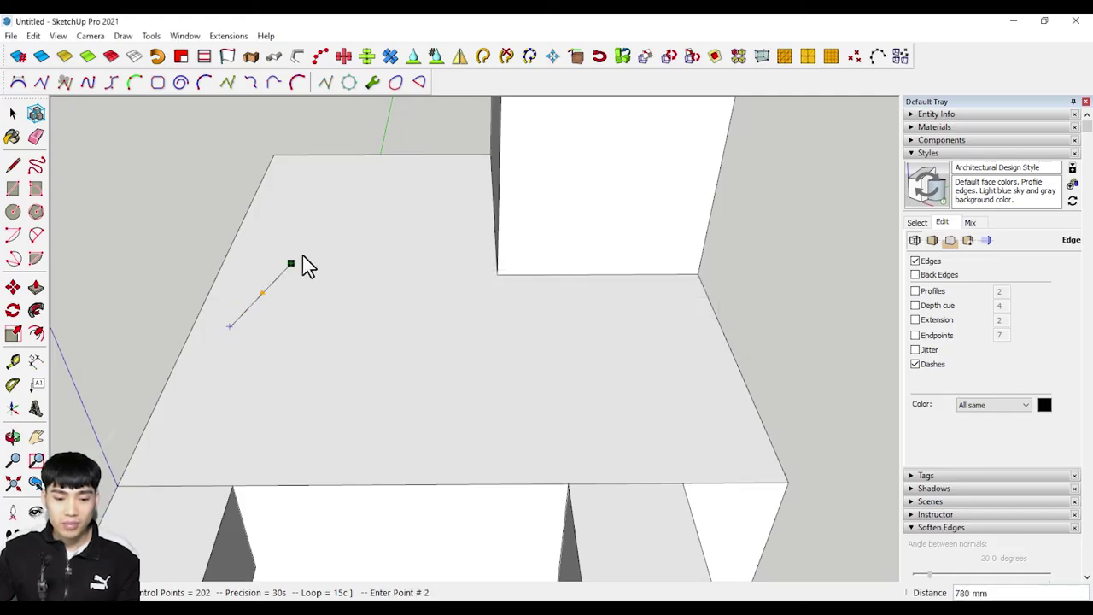
left_click(333, 222)
left_click(419, 328)
left_click(440, 199)
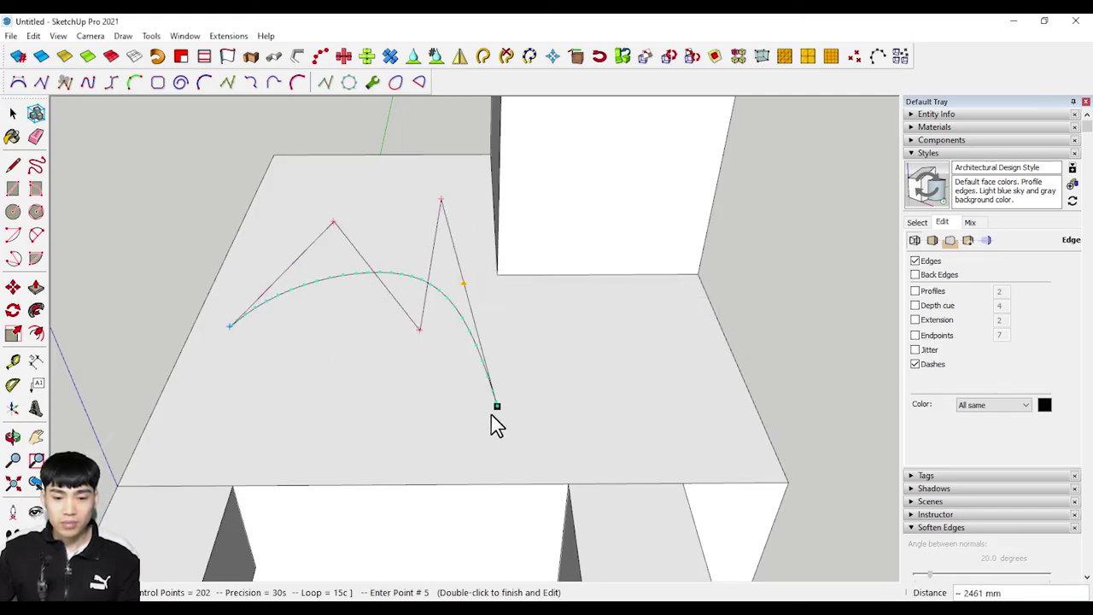
left_click(471, 436)
left_click(673, 299)
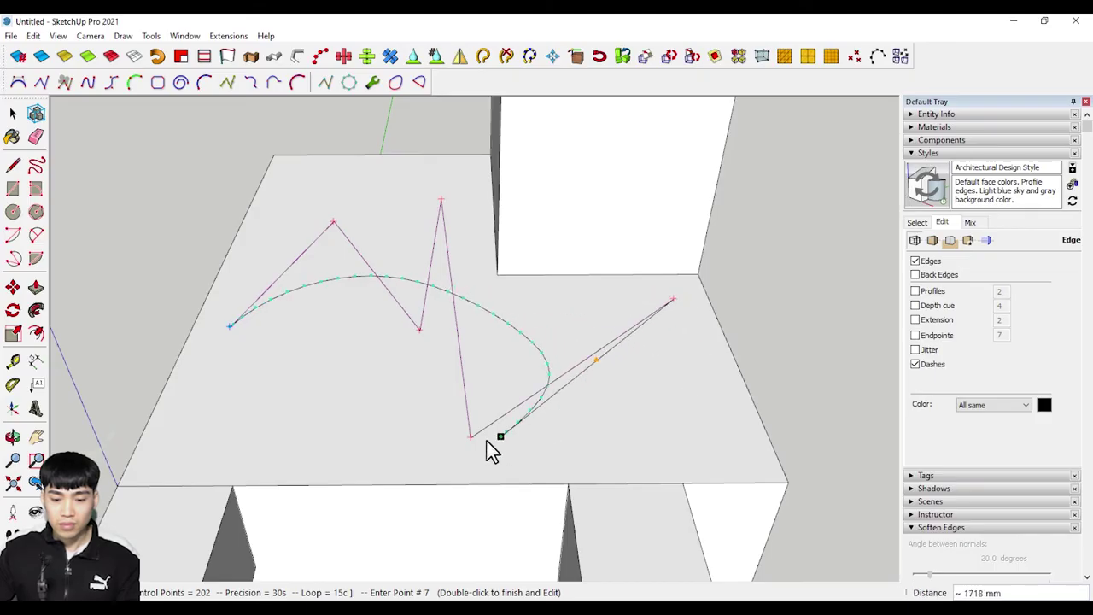
right_click(261, 434)
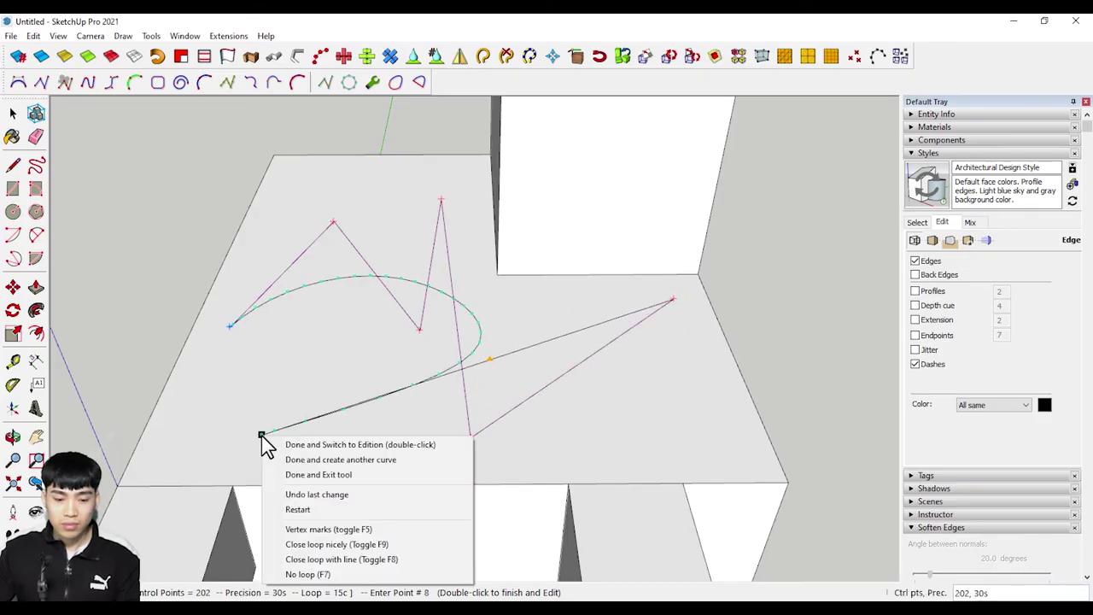
left_click(381, 476)
Step: Reopen the B-spline's control points and pull the right one down to tighten the loop
scroll(456, 308, "up", 2)
scroll(457, 301, "up", 1)
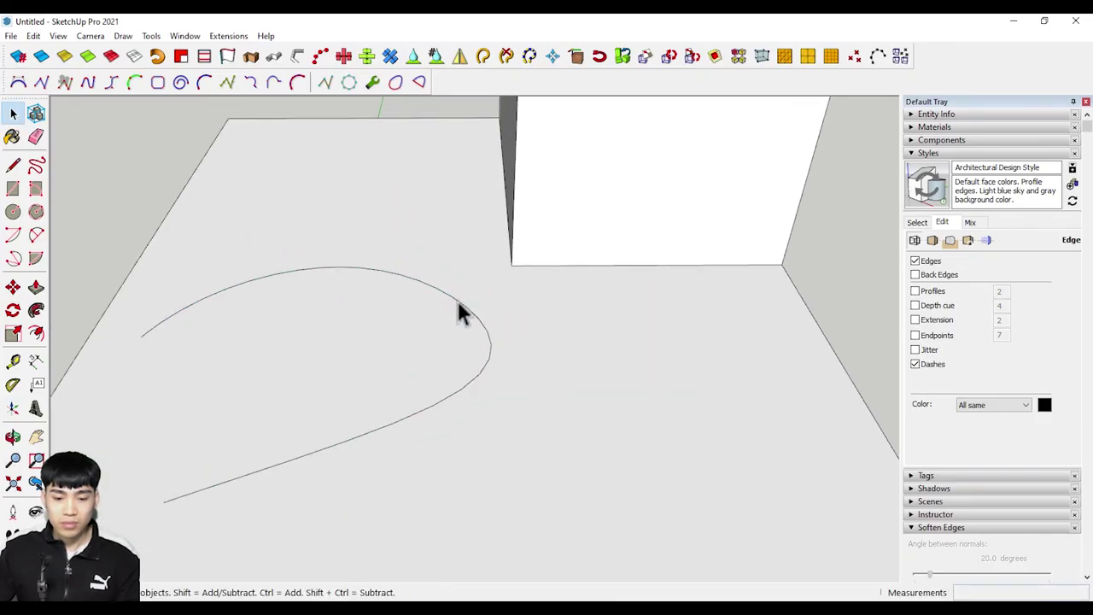
left_click(458, 300)
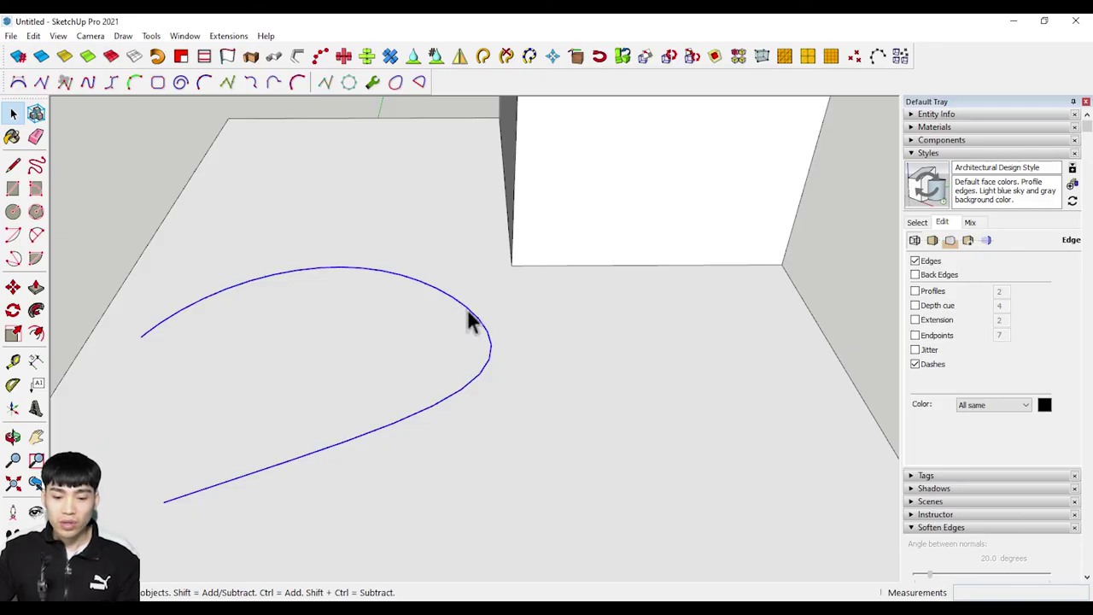
right_click(468, 316)
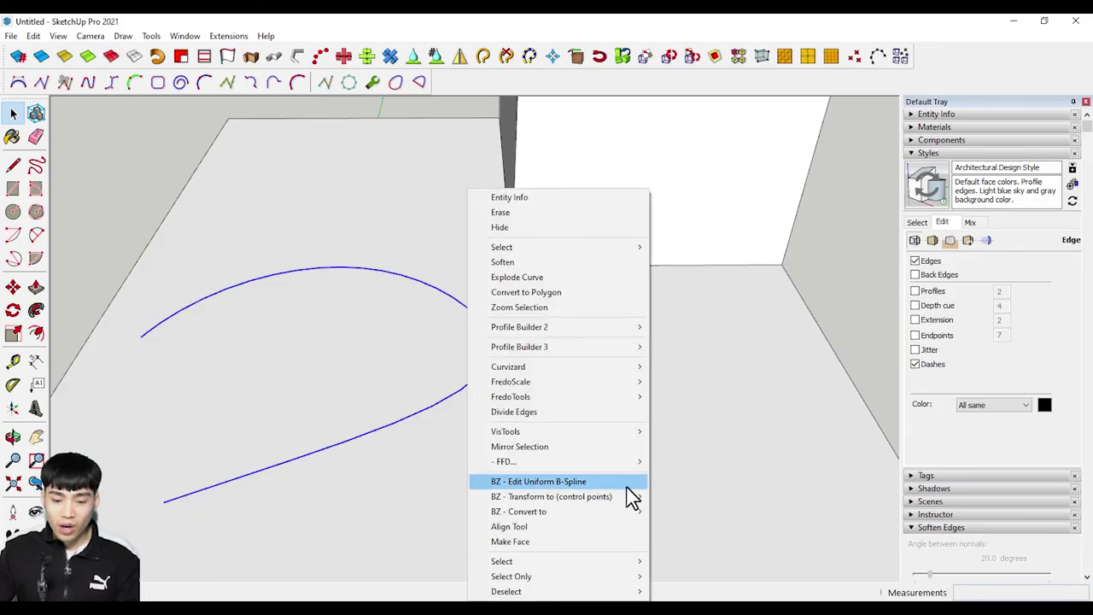
left_click(554, 482)
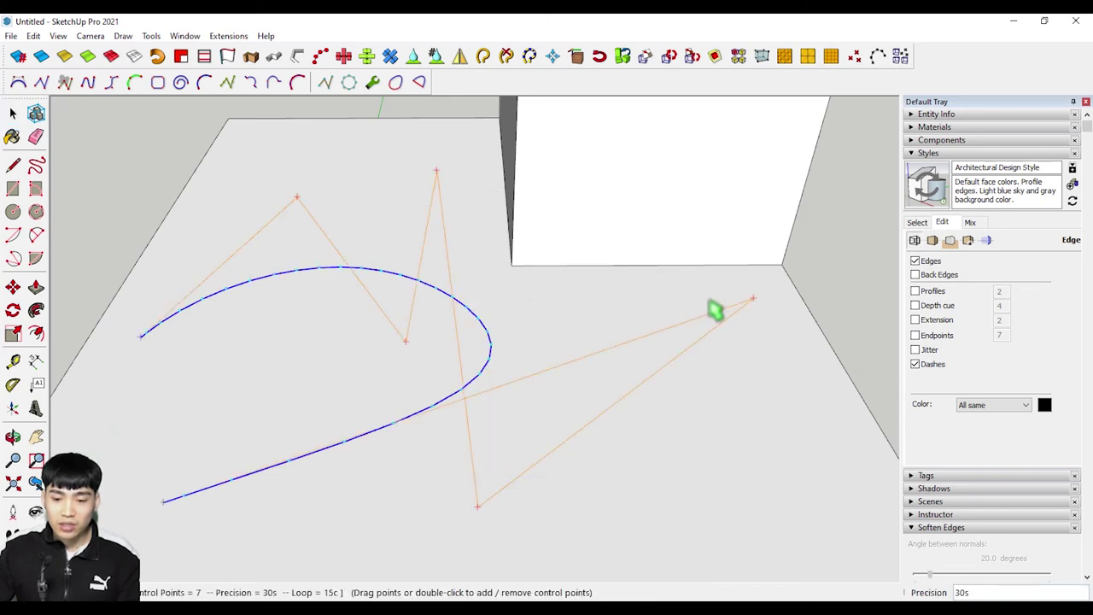
left_click_drag(753, 302, 712, 373)
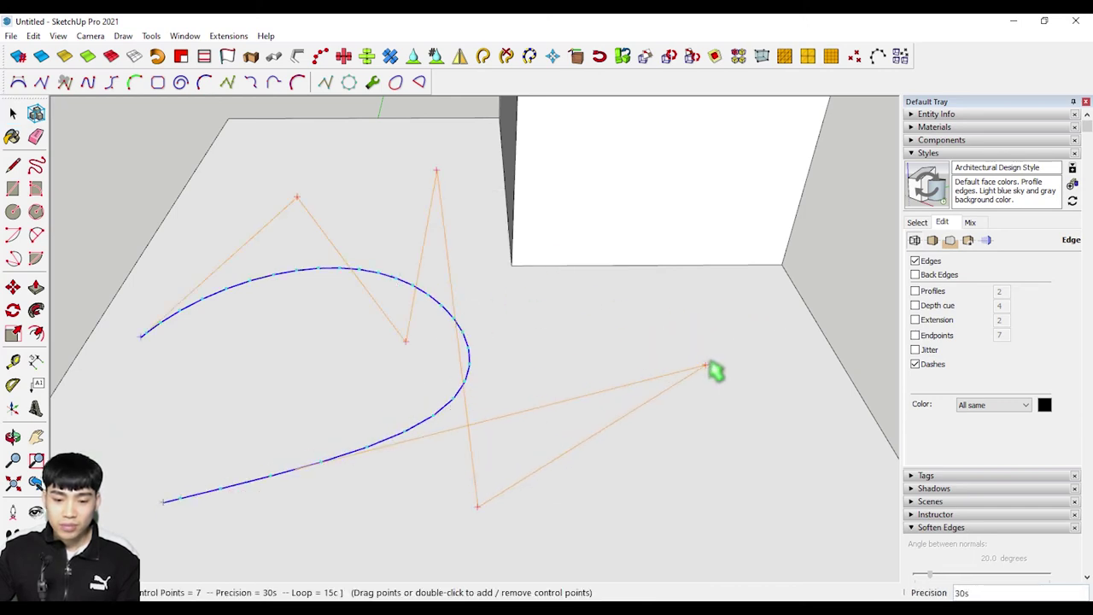
right_click(708, 341)
left_click(721, 343)
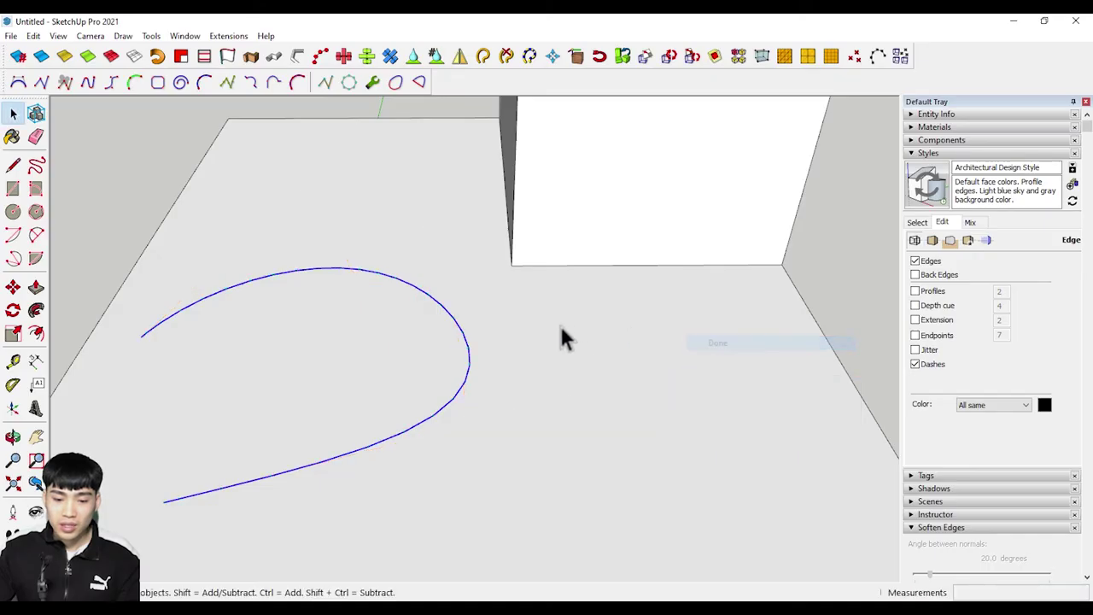
right_click(461, 346)
mouse_move(545, 496)
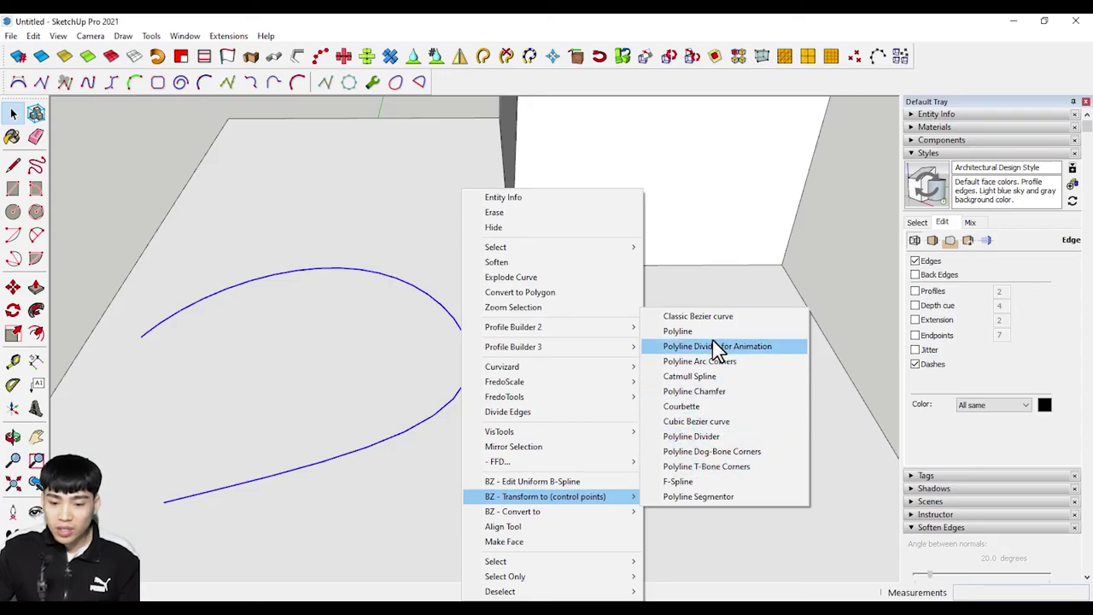
Step: Convert the curve to a Classic Bezier and shift its right control point left
left_click(697, 316)
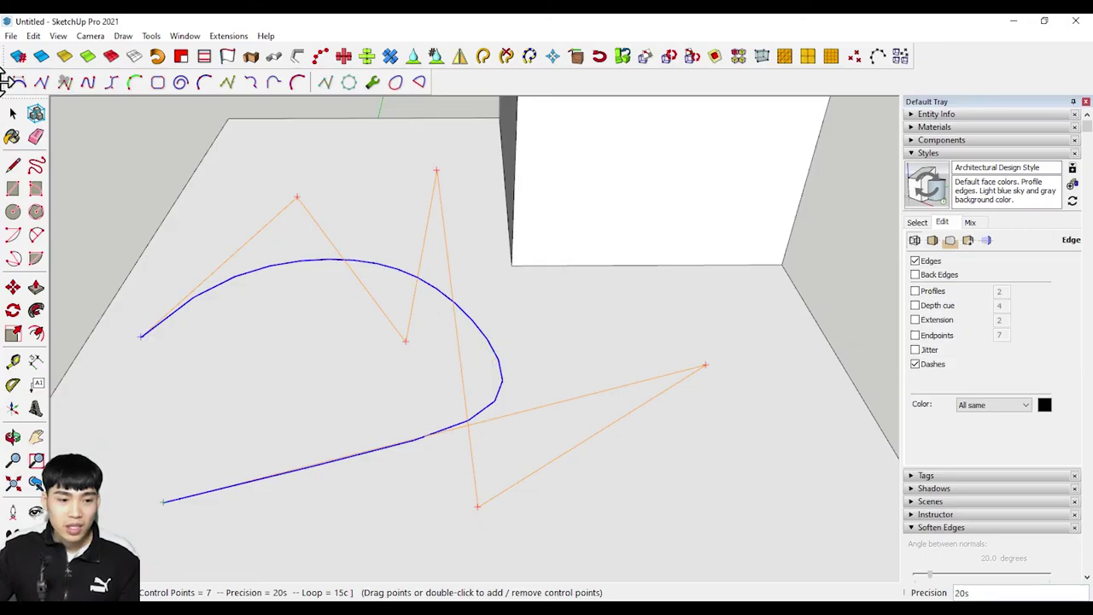
left_click_drag(705, 364, 639, 373)
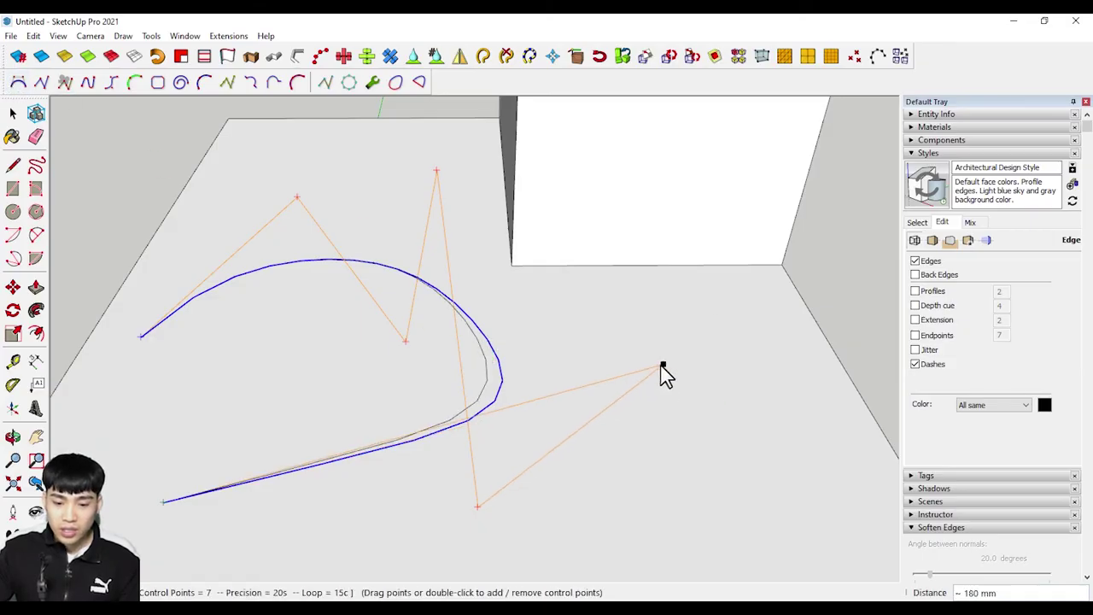
right_click(560, 307)
left_click(591, 311)
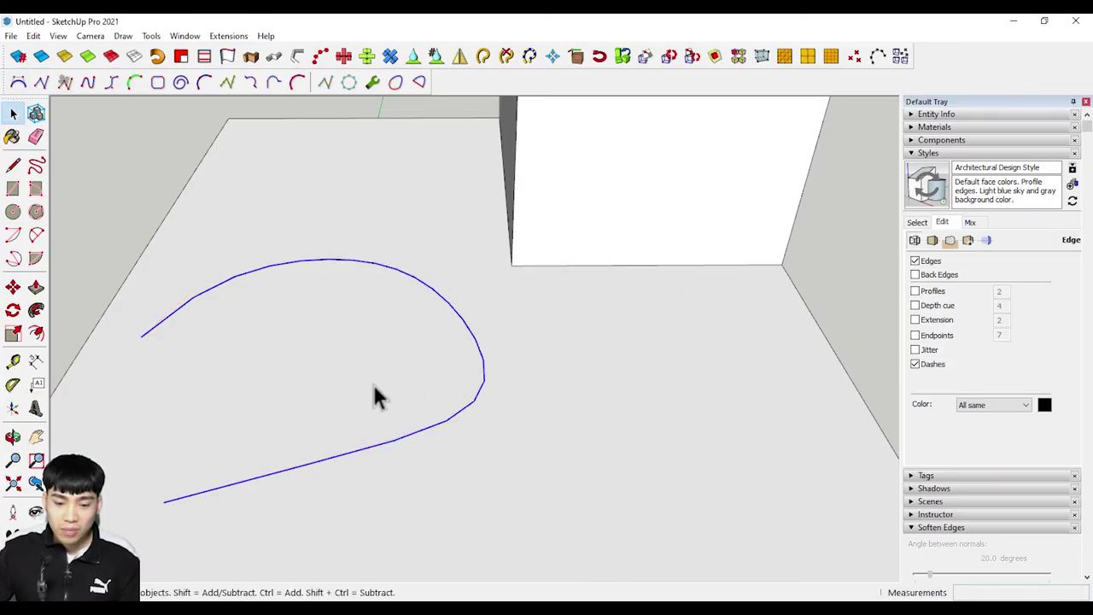
Step: Convert the curve into a straight-segment zigzag polyline and finish editing it
right_click(465, 324)
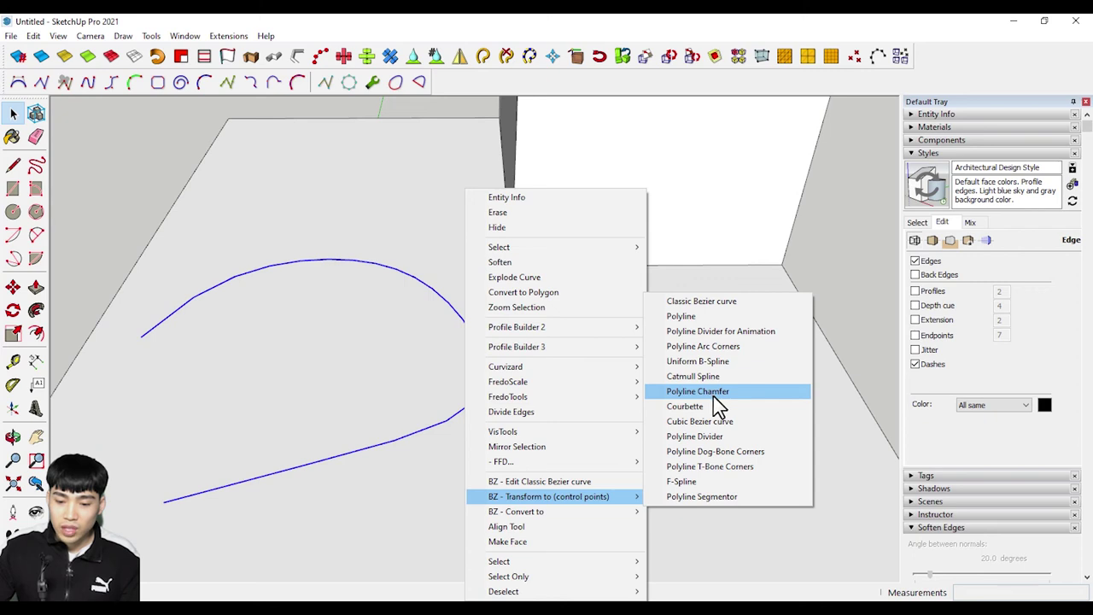
left_click(712, 317)
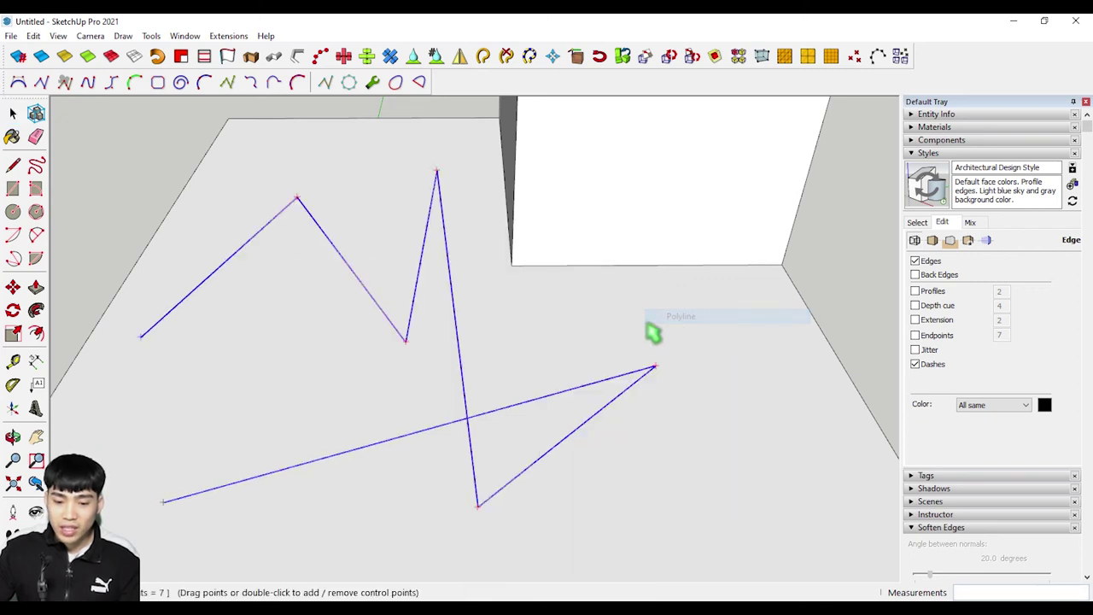
scroll(580, 346, "down", 2)
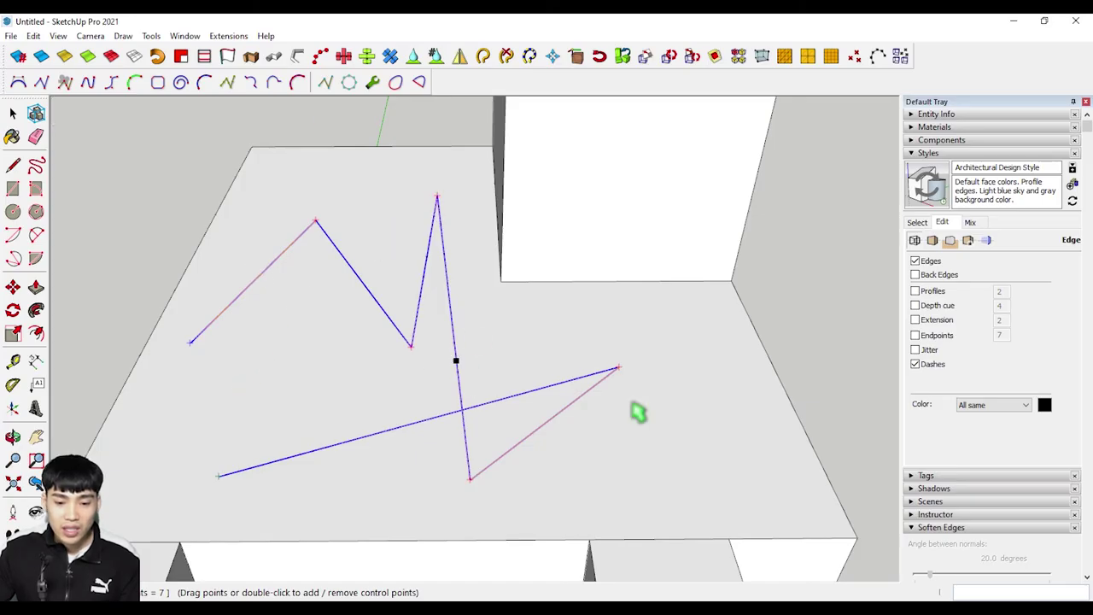
right_click(451, 265)
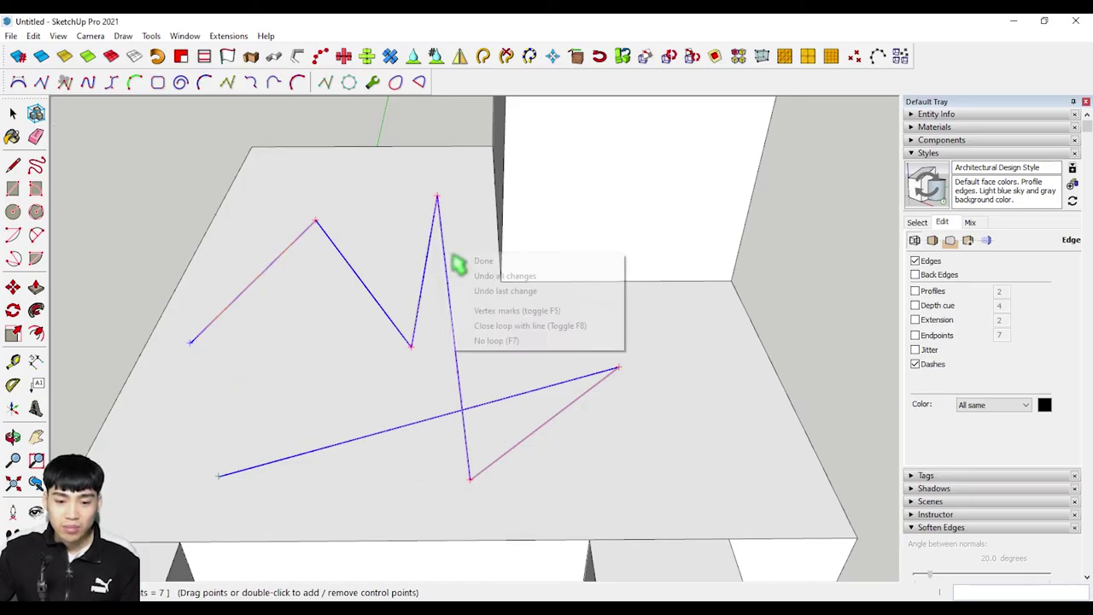
left_click(529, 261)
mouse_move(457, 393)
middle_mouse_down()
mouse_move(477, 419)
mouse_move(658, 273)
mouse_move(486, 402)
mouse_move(461, 442)
mouse_move(508, 433)
middle_mouse_up()
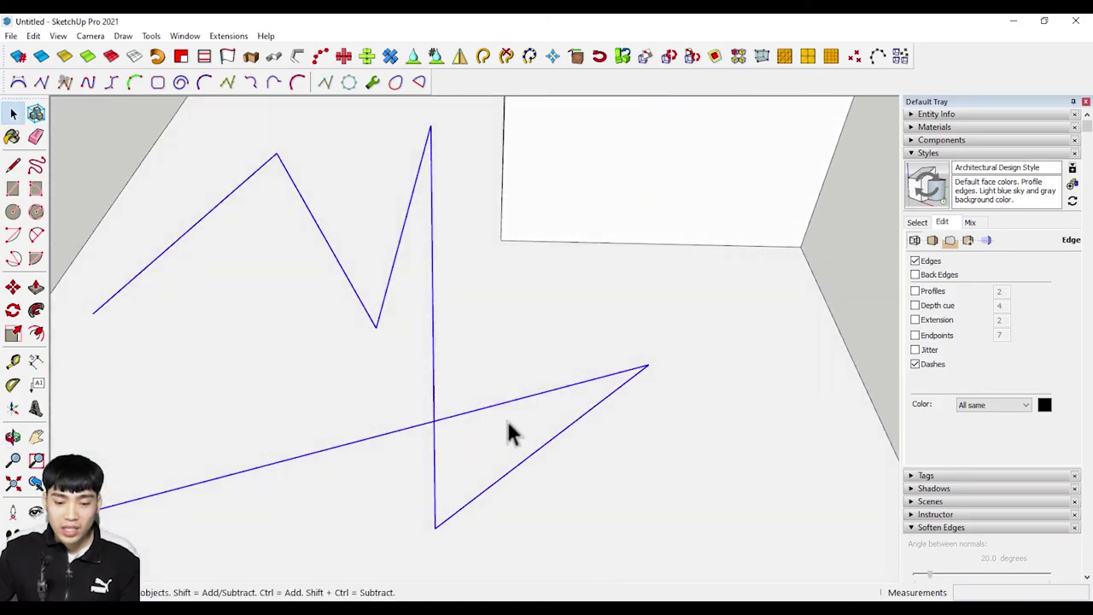
Step: Transform the polyline into a Catmull Spline and nudge its lower control point
right_click(455, 410)
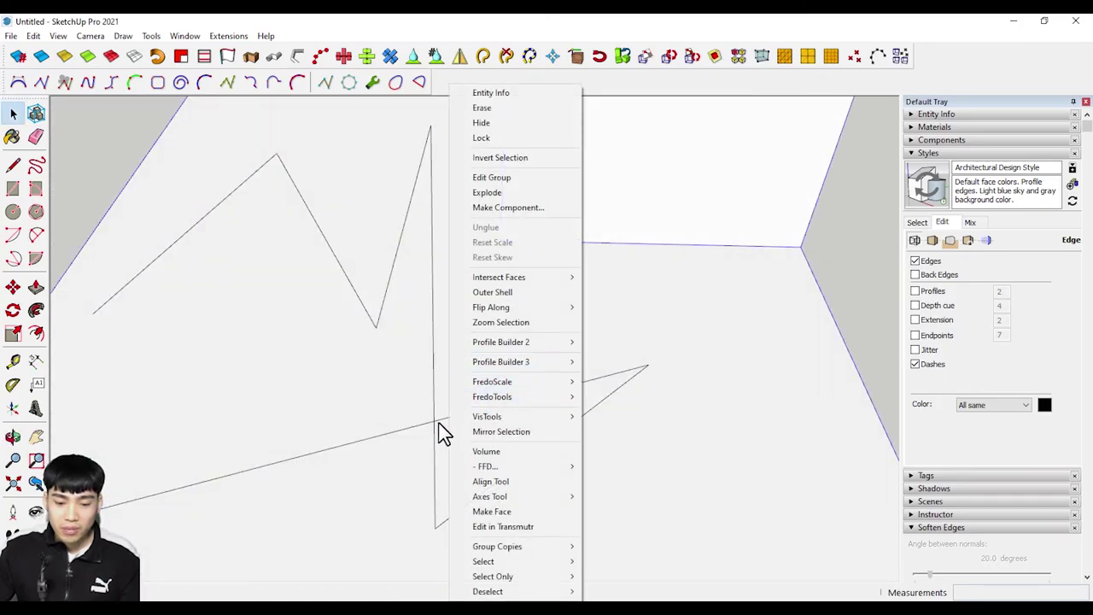
left_click(437, 419)
right_click(436, 420)
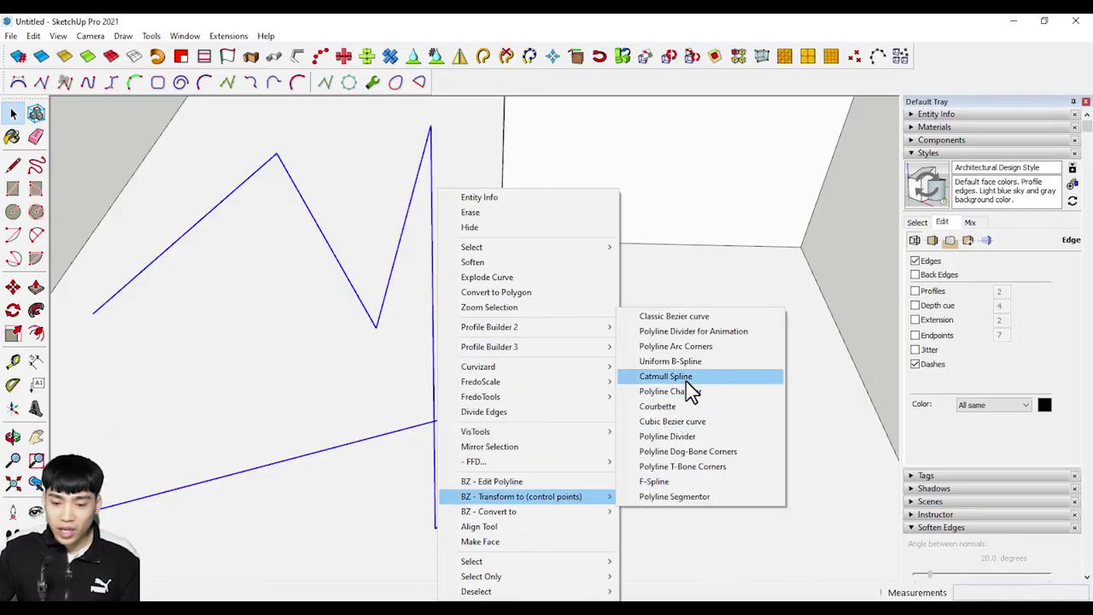
left_click(685, 380)
scroll(478, 346, "down", 1)
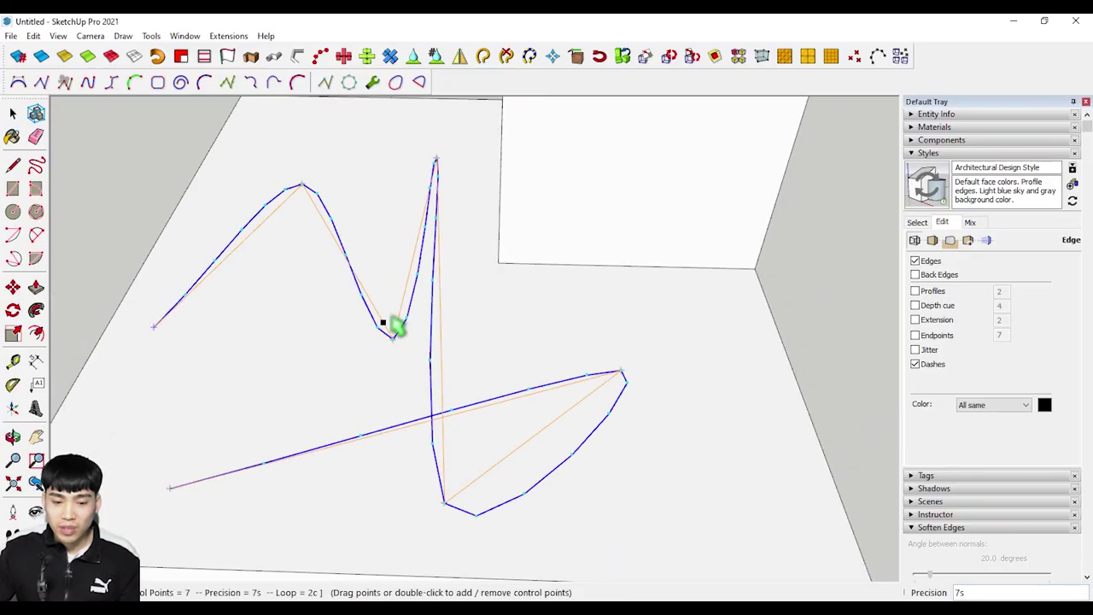
left_click_drag(387, 332, 393, 338)
type("20")
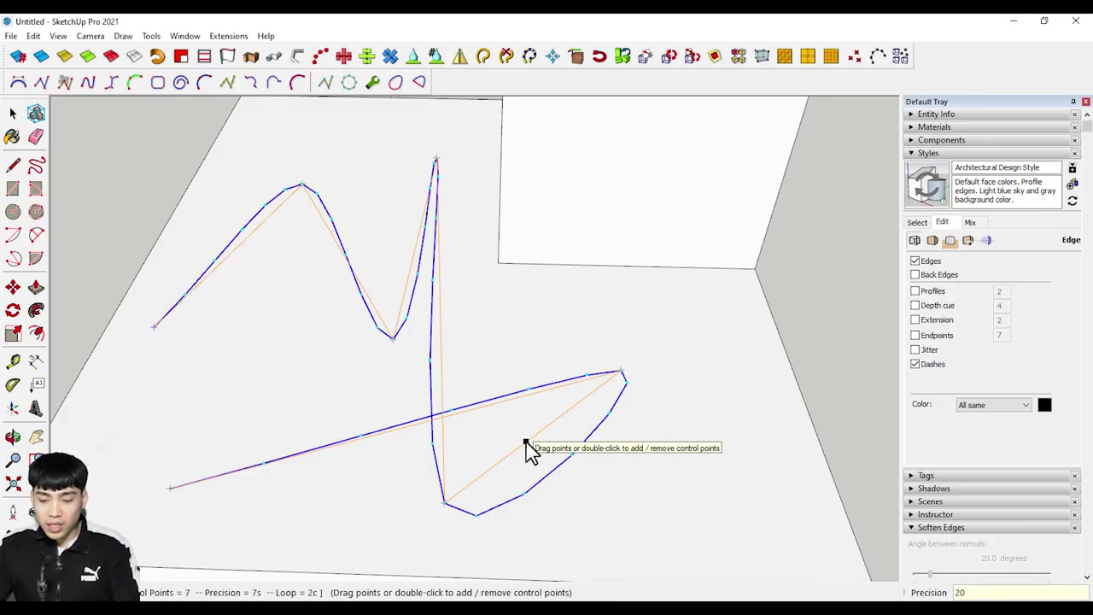
Step: Apply precision 20 to the Catmull spline and finish editing it
key("Return")
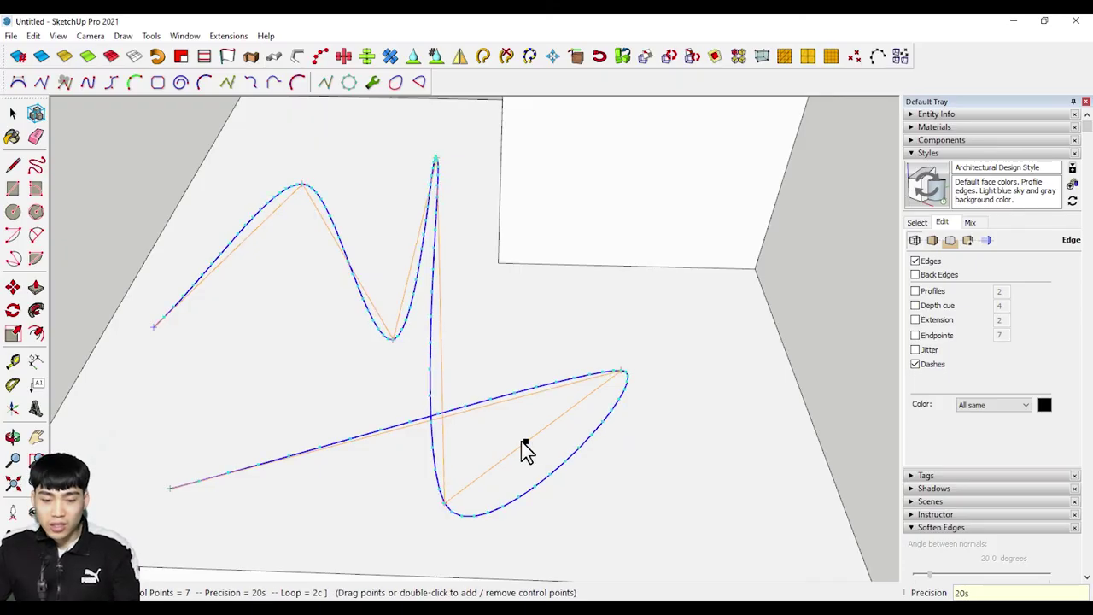
middle_click_drag(325, 309, 439, 354)
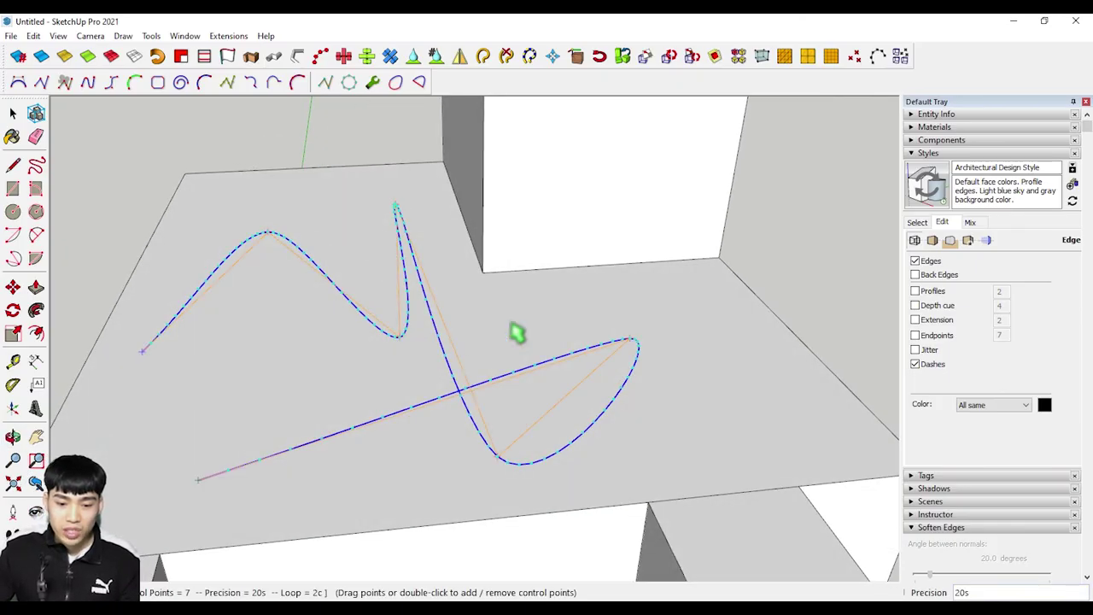
mouse_move(525, 361)
middle_mouse_down()
mouse_move(293, 333)
mouse_move(402, 310)
mouse_move(566, 342)
mouse_move(509, 410)
middle_mouse_up()
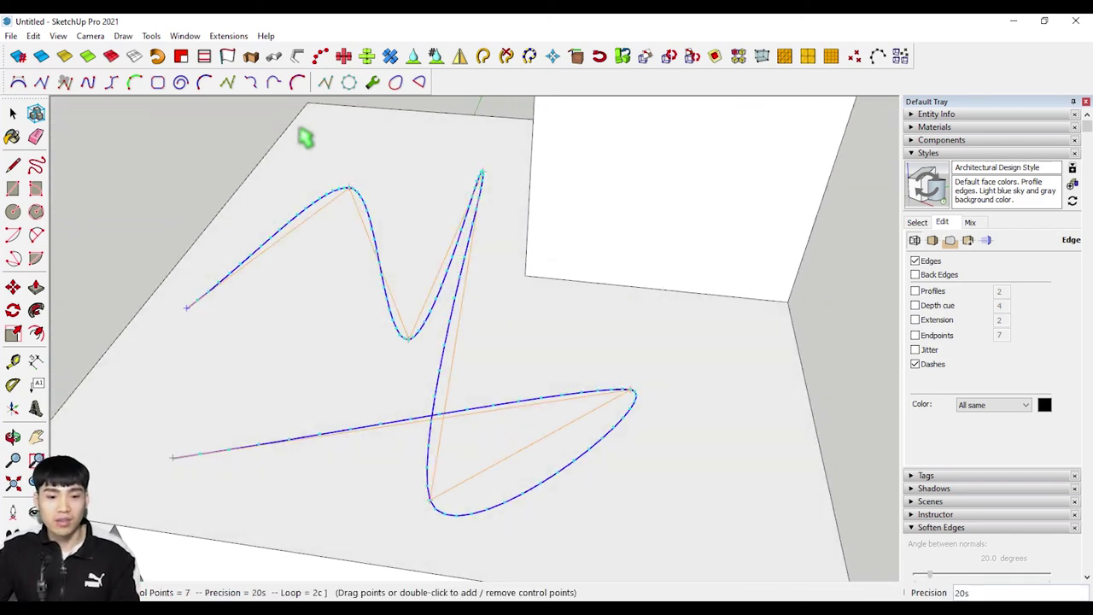
mouse_move(450, 288)
middle_mouse_down()
mouse_move(433, 273)
mouse_move(450, 281)
mouse_move(373, 294)
middle_mouse_up()
key("space")
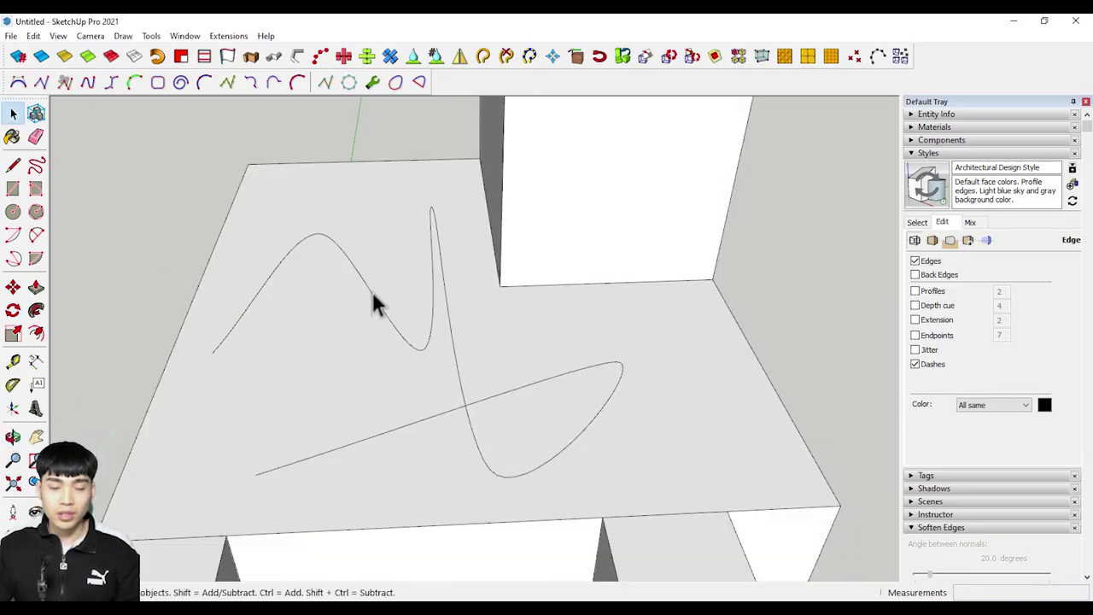
mouse_move(441, 244)
middle_mouse_down()
mouse_move(366, 183)
mouse_move(467, 193)
middle_mouse_up()
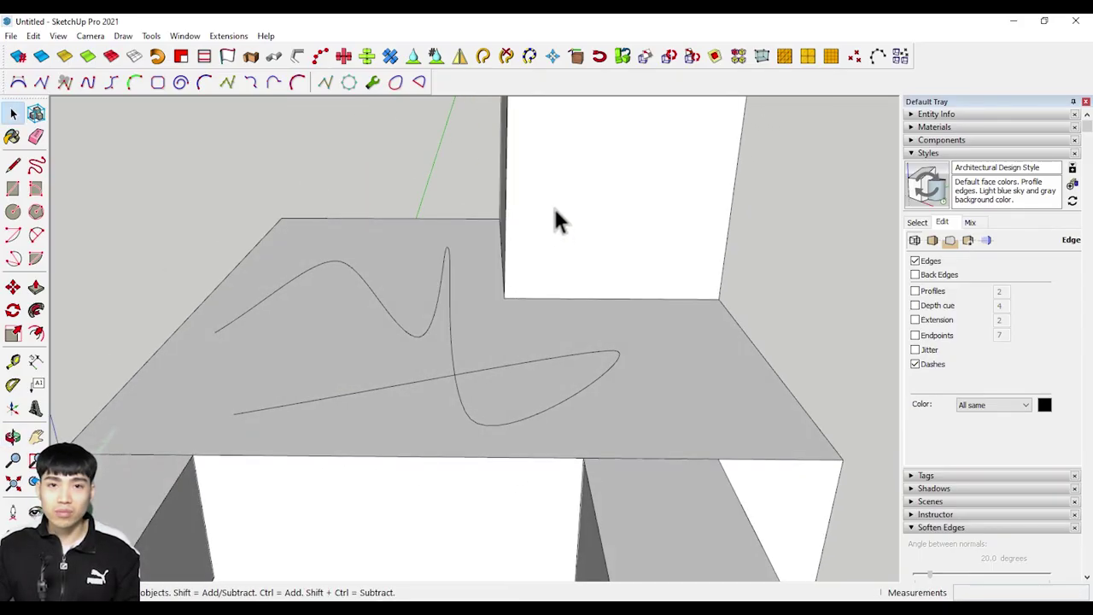
mouse_move(455, 204)
middle_mouse_down()
mouse_move(518, 176)
mouse_move(497, 219)
mouse_move(402, 241)
middle_mouse_up()
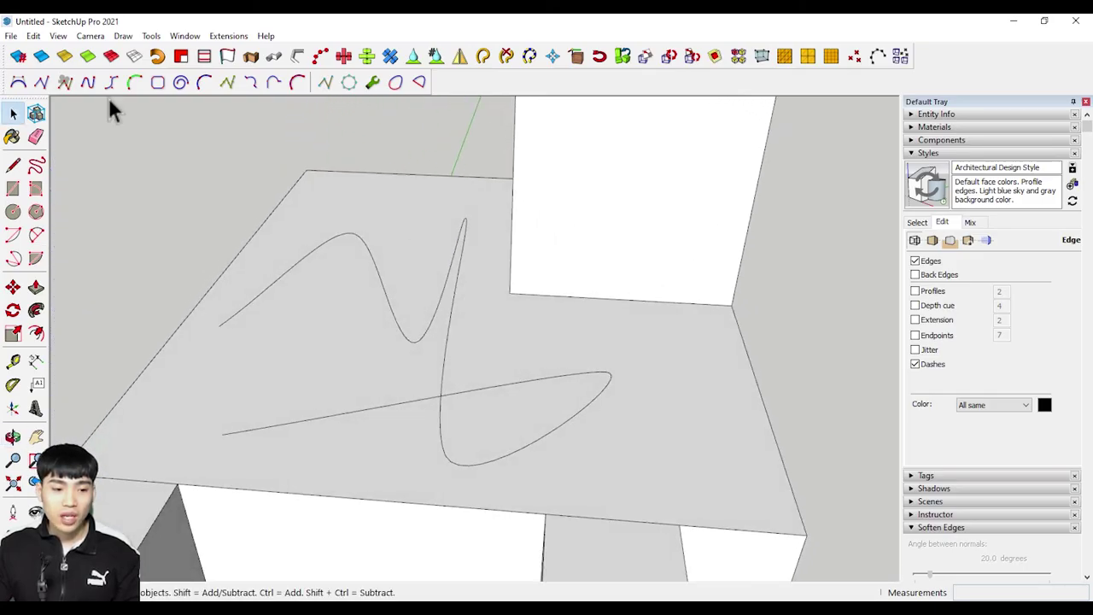
Step: Start a Bezier polyline with three points on the side arm block
left_click(43, 87)
mouse_move(532, 276)
middle_mouse_down()
mouse_move(487, 312)
mouse_move(515, 333)
mouse_move(347, 367)
middle_mouse_up()
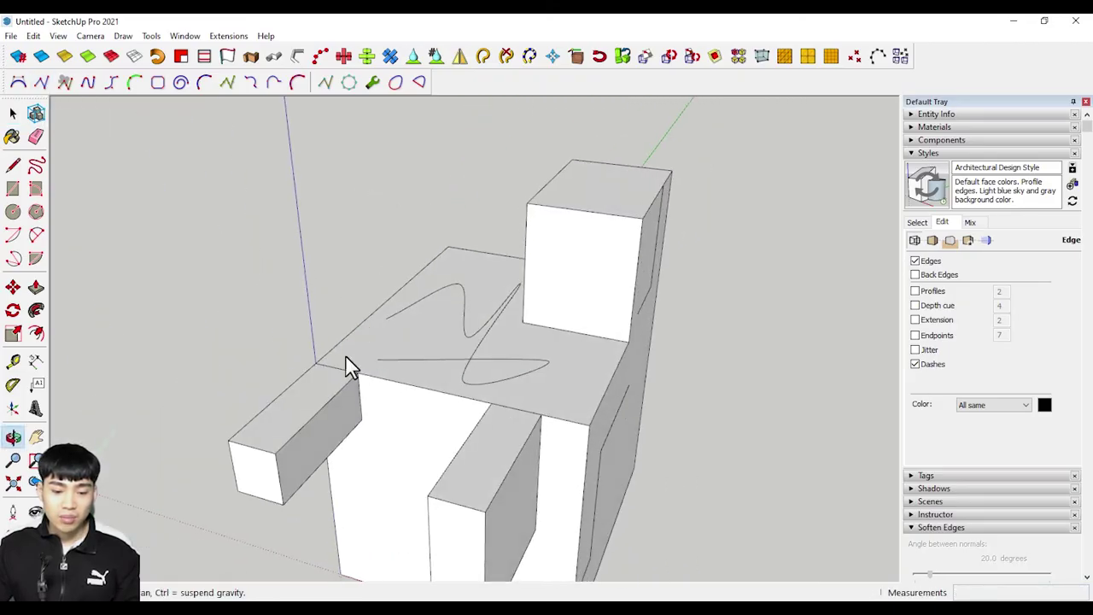
left_click(292, 419)
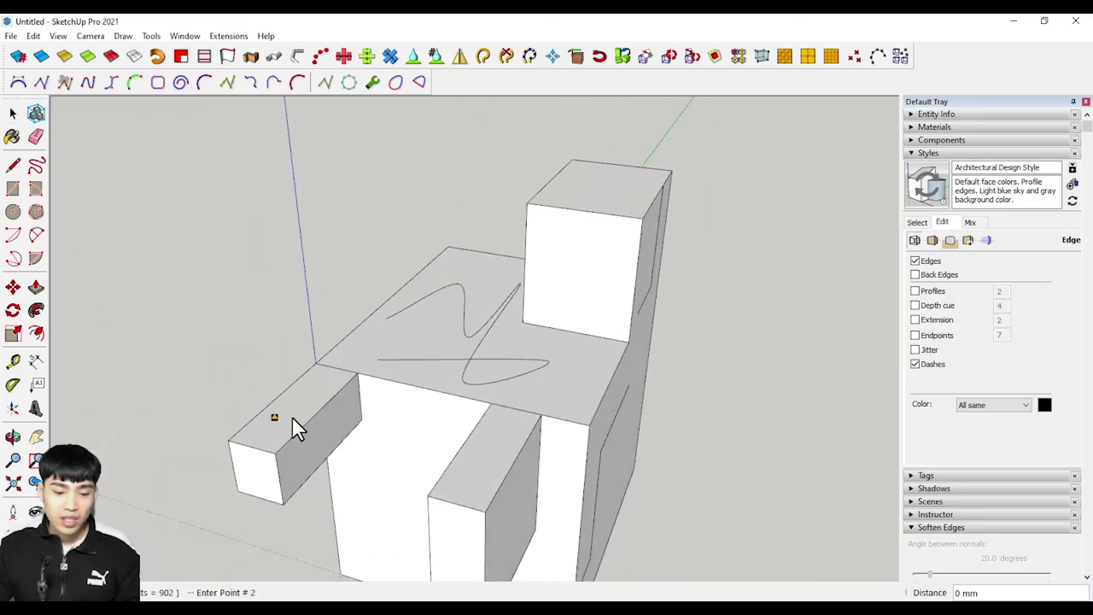
left_click(354, 356)
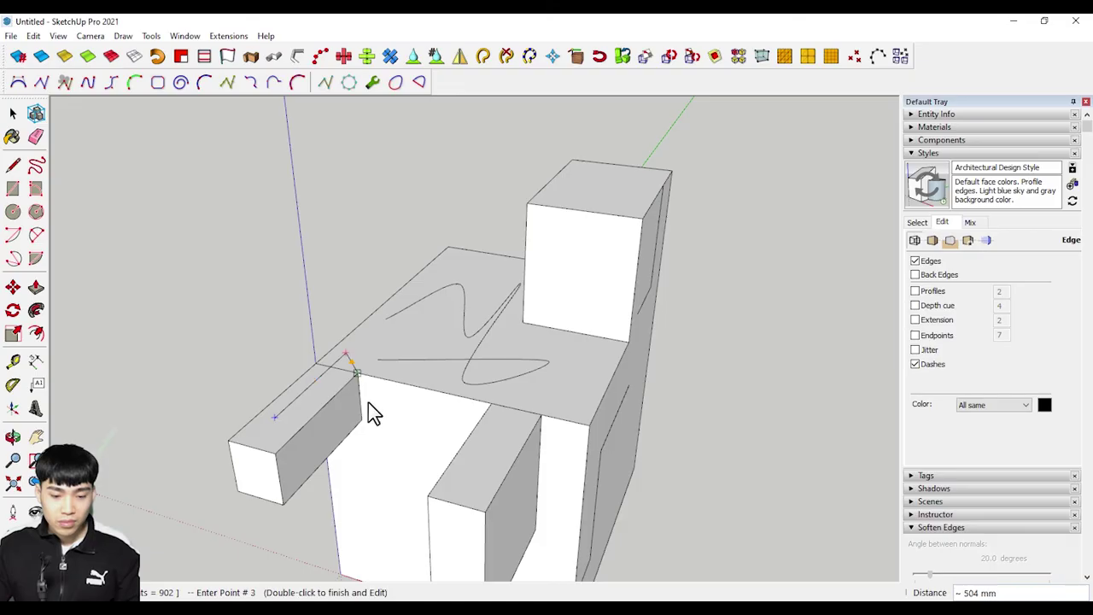
left_click(320, 409)
Step: Extend the polyline across the top face, over the tall box, and finish it
left_click(555, 329)
left_click(540, 241)
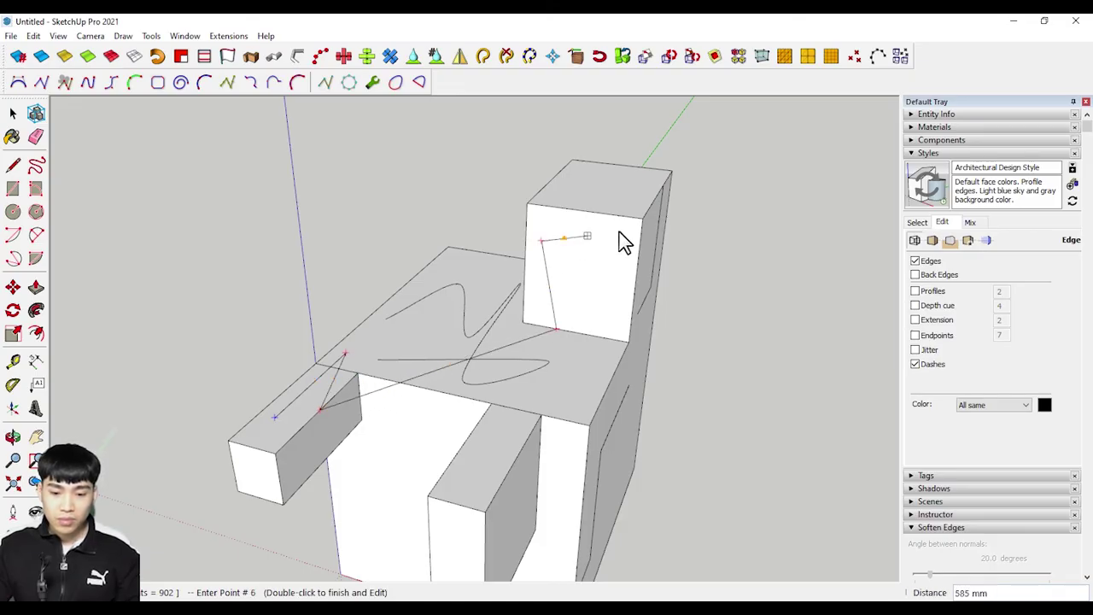
left_click(622, 226)
left_click(578, 398)
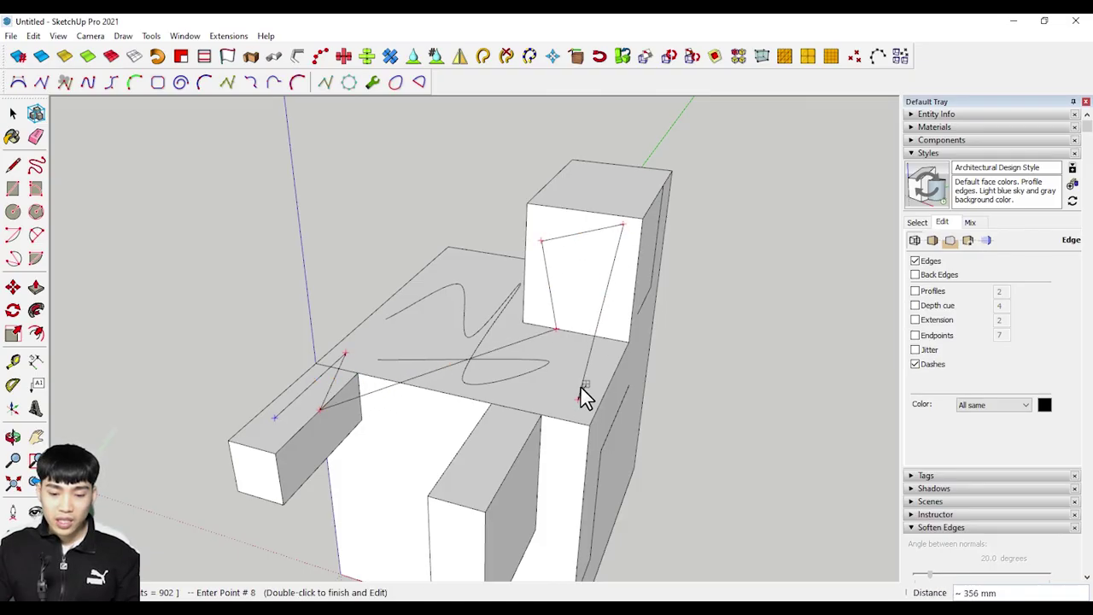
right_click(580, 398)
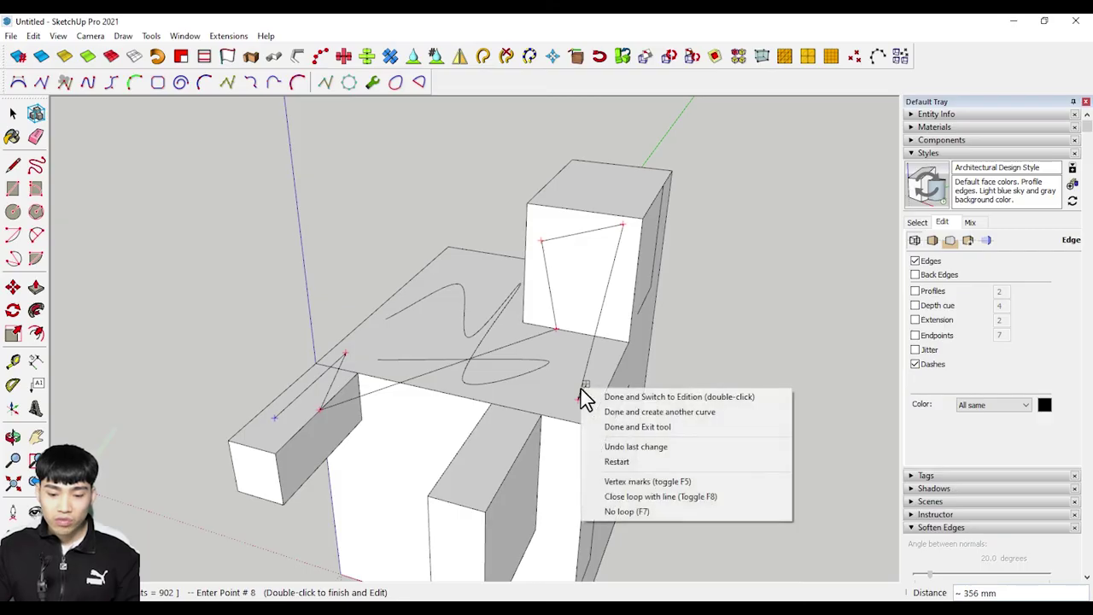
left_click(610, 426)
scroll(576, 334, "up", 1)
middle_click_drag(575, 325, 559, 275)
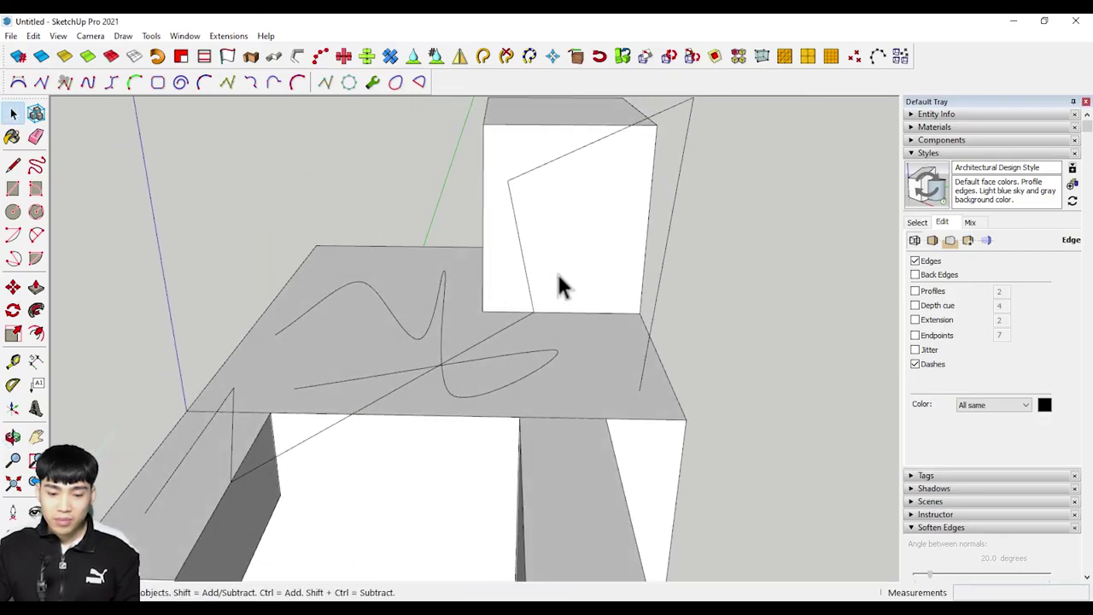
Step: Select the whole zigzag polyline and transform it into a Catmull spline with precision 20
left_click(445, 273)
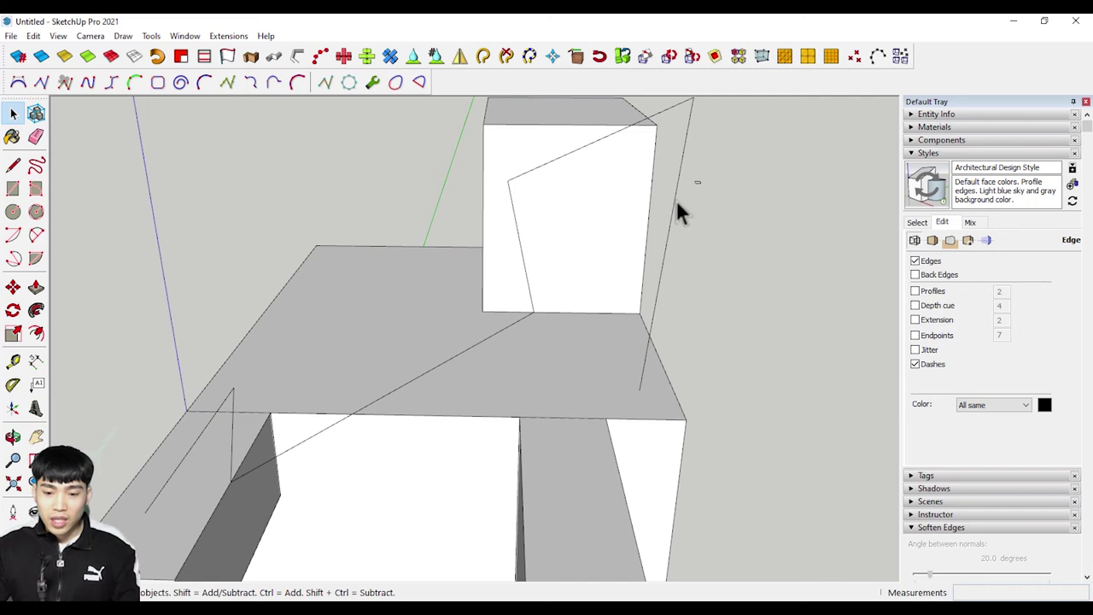
triple_click(674, 205)
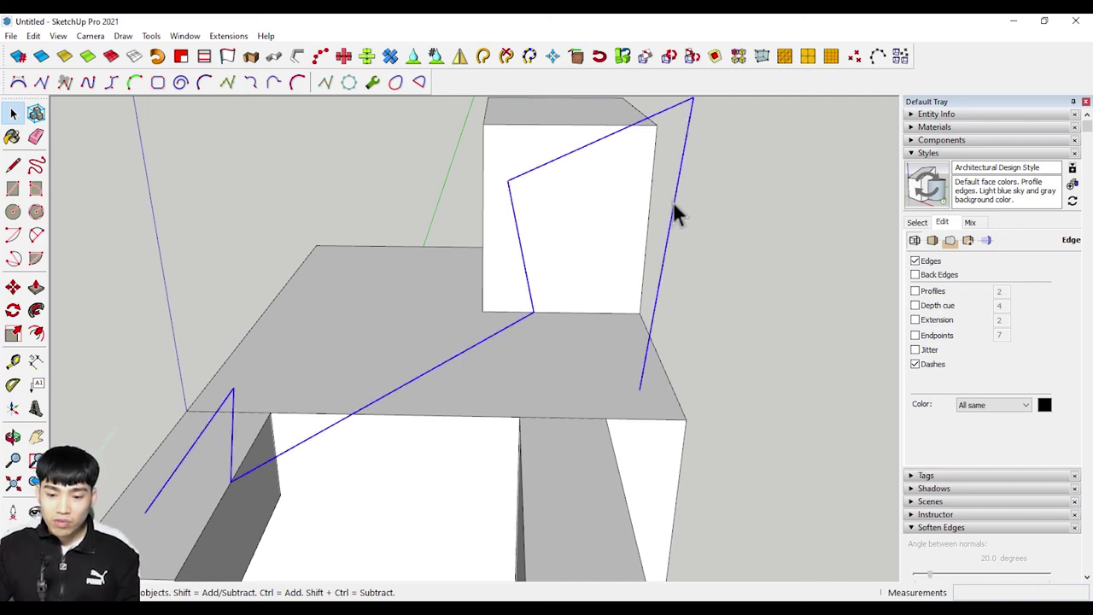
right_click(673, 203)
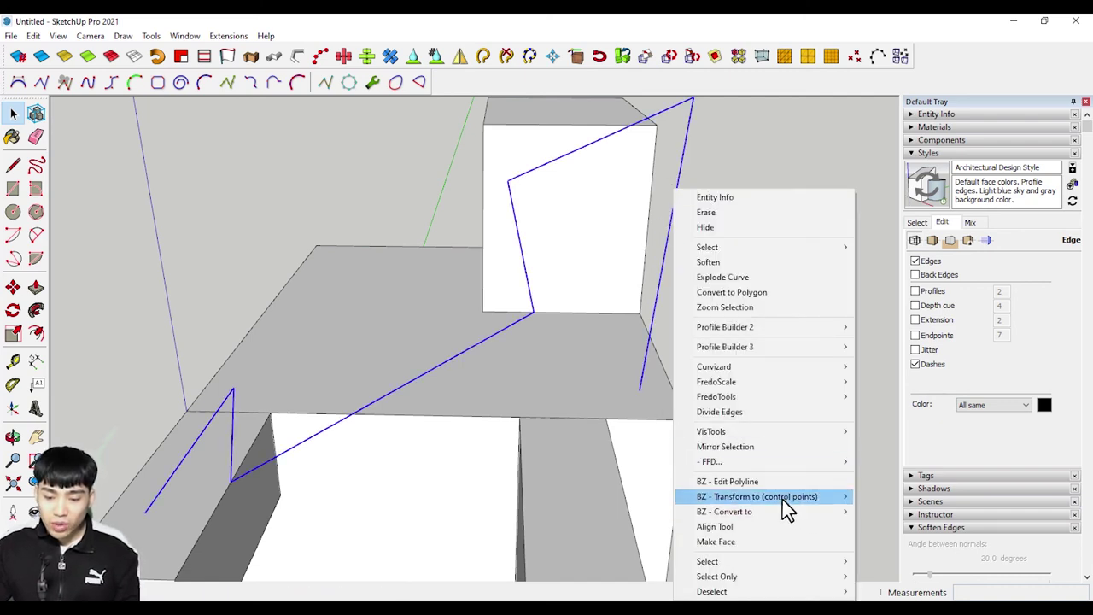
mouse_move(757, 496)
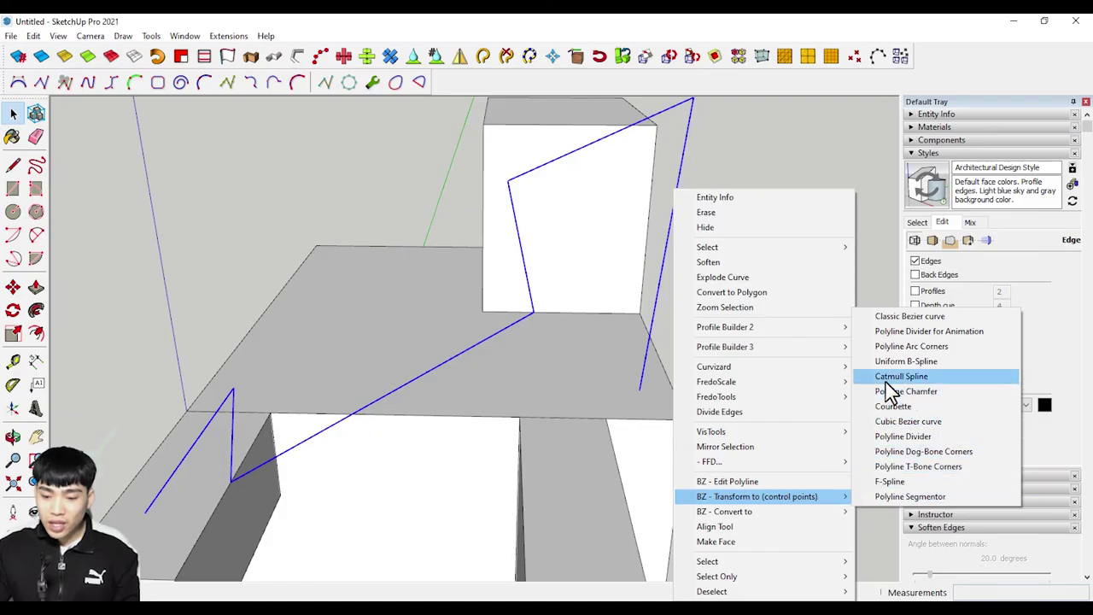
left_click(887, 376)
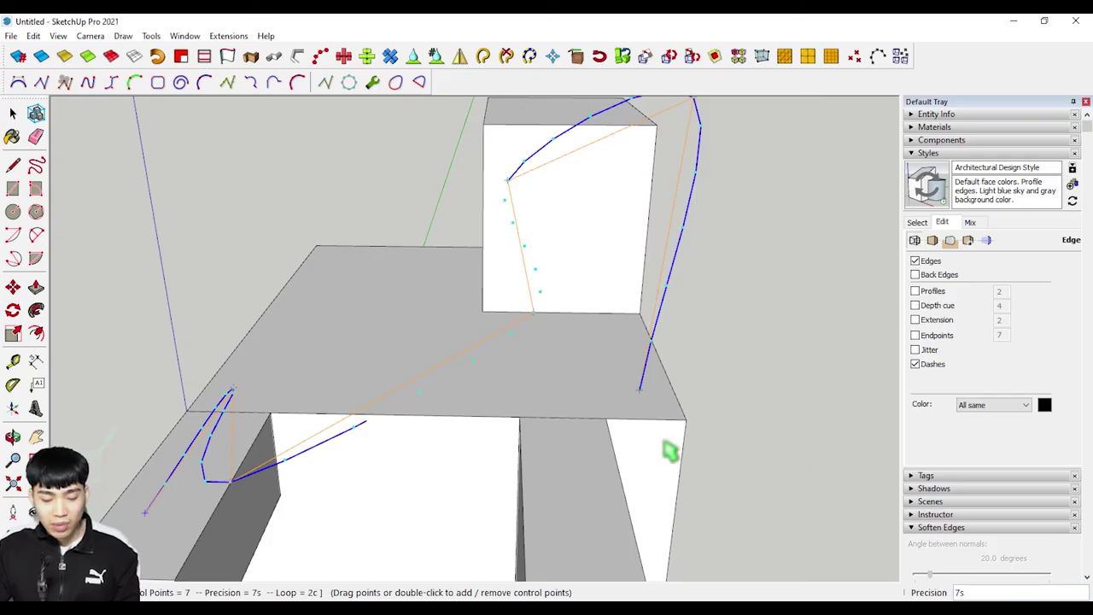
type("20")
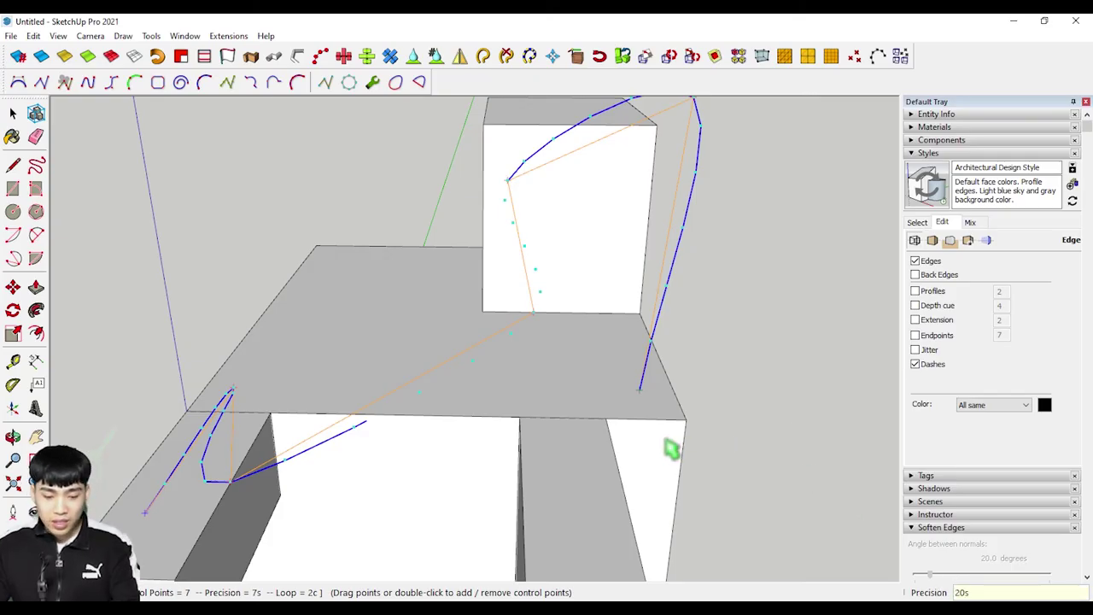
key("Return")
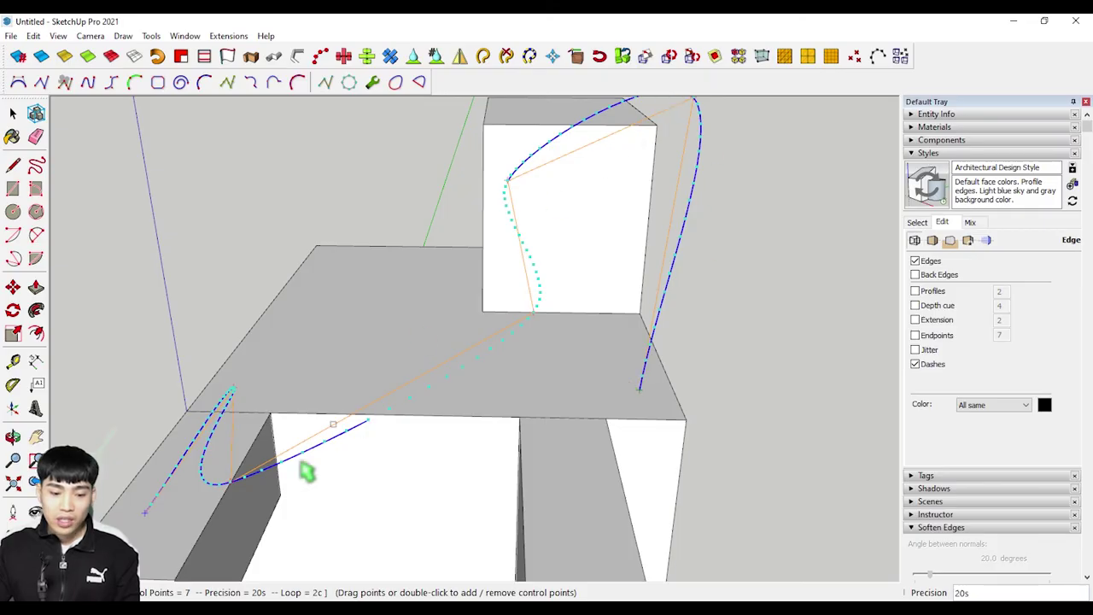
Step: Finish editing the Catmull spline with Done to commit the smooth curve
mouse_move(567, 290)
middle_mouse_down()
mouse_move(573, 207)
mouse_move(580, 290)
middle_mouse_up()
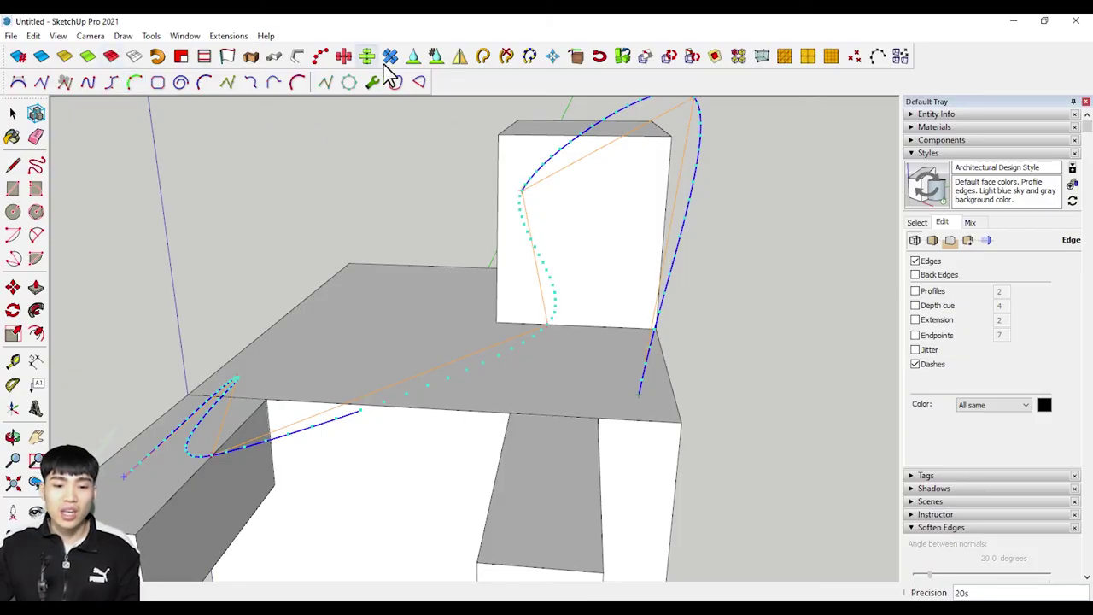
right_click(656, 251)
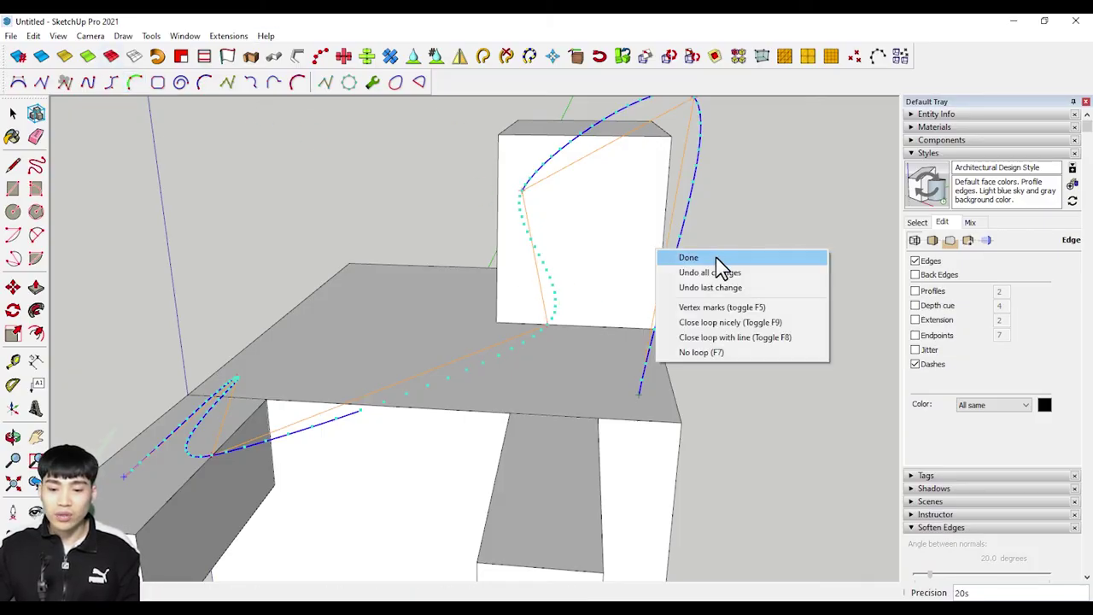
left_click(715, 257)
mouse_move(641, 183)
middle_mouse_down()
mouse_move(580, 322)
mouse_move(748, 181)
middle_mouse_up()
Step: Move the selected curves away from the block with Move (M)
scroll(748, 195, "up", 2)
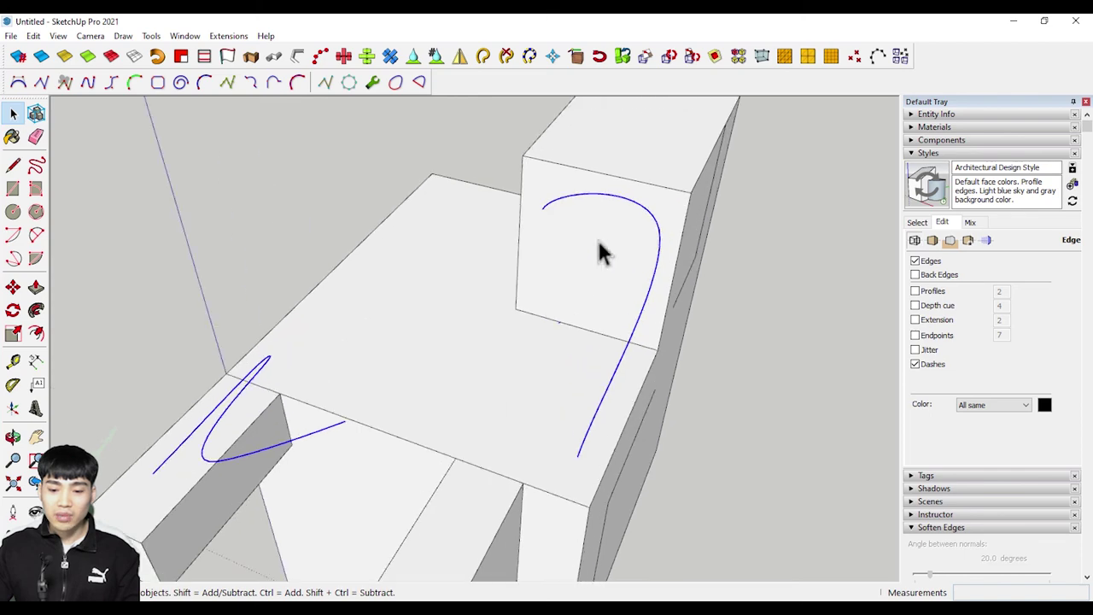
key("m")
left_click(586, 380)
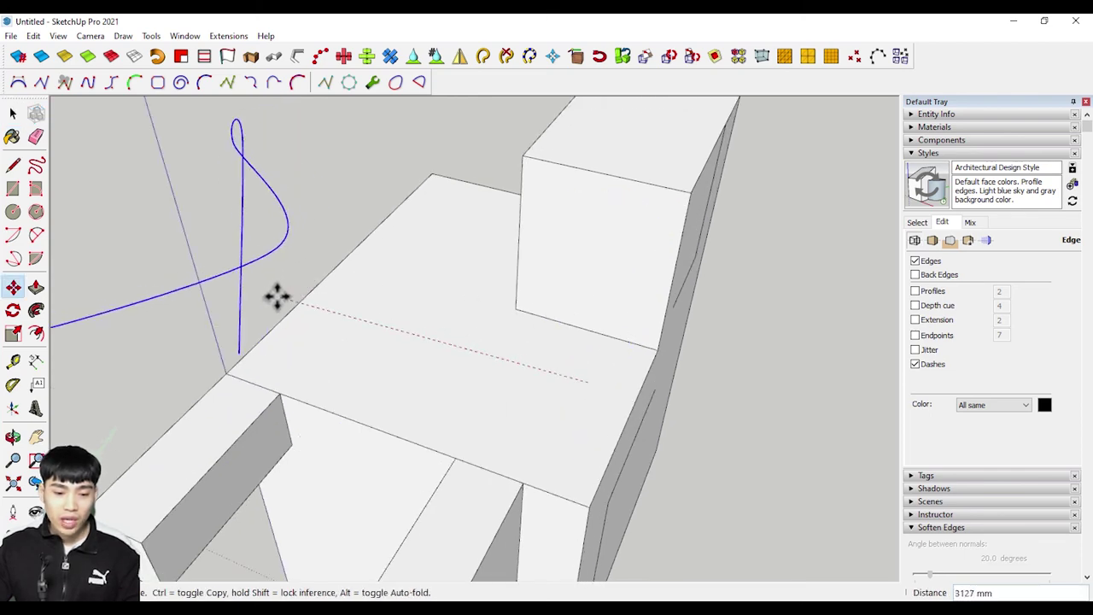
scroll(603, 246, "down", 3)
middle_click_drag(602, 247, 495, 151)
scroll(378, 171, "up", 3)
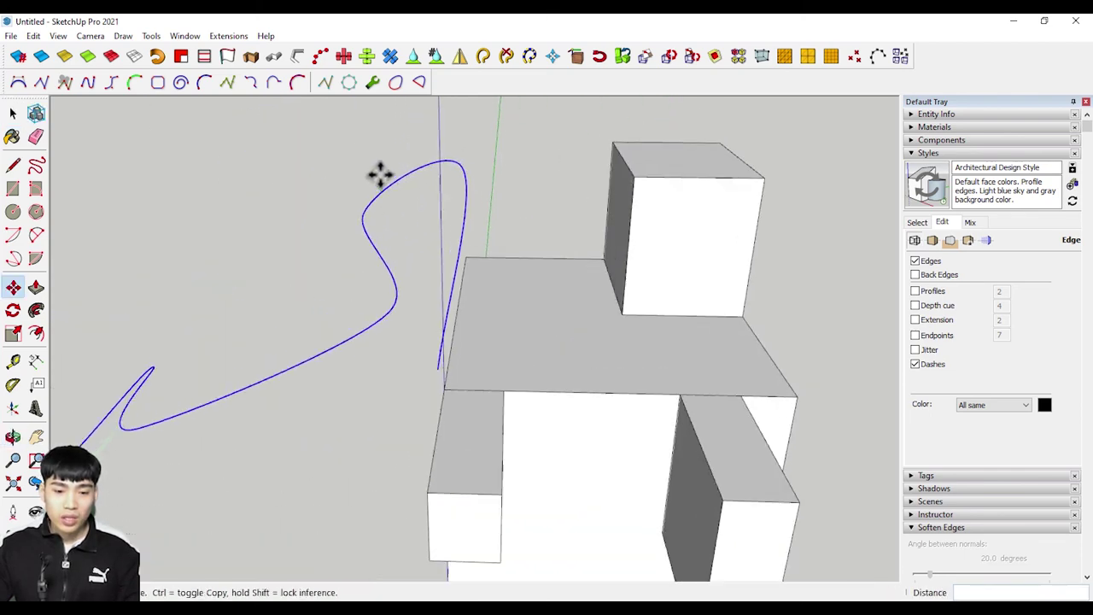
scroll(378, 171, "up", 2)
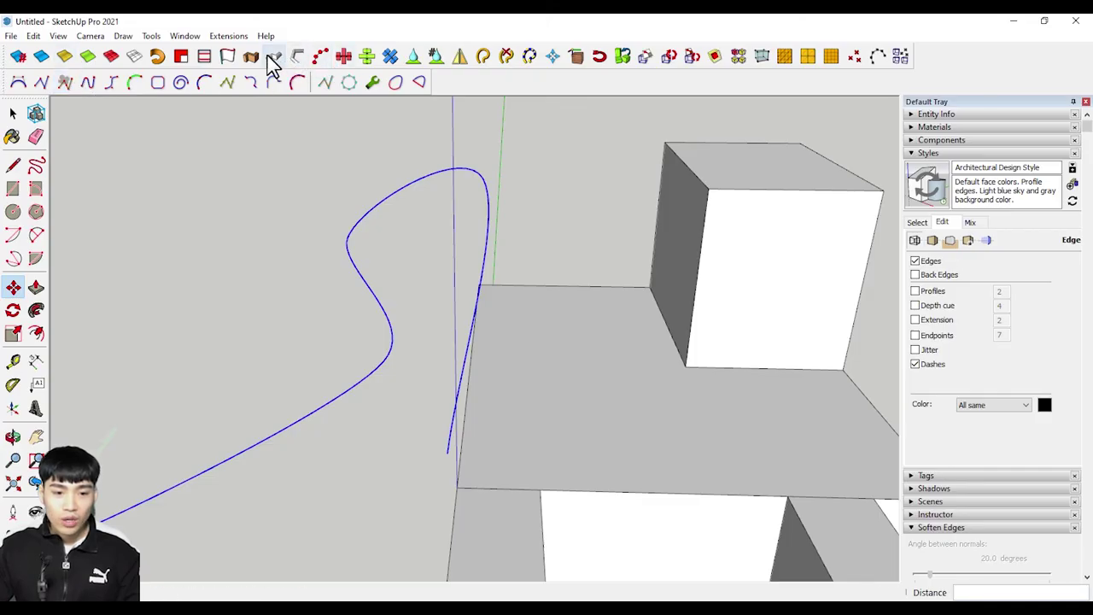
key("space")
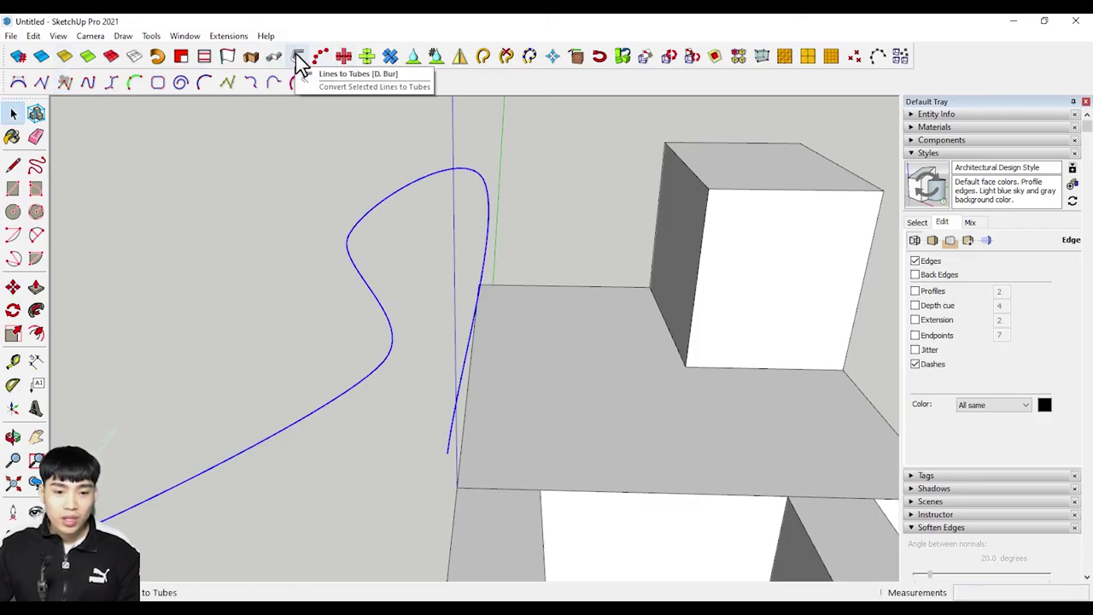
Step: Sweep the curve into a pipe: outside diameter 40, inside 36, 12 segments, accepting readjustment
middle_click_drag(780, 183, 259, 307)
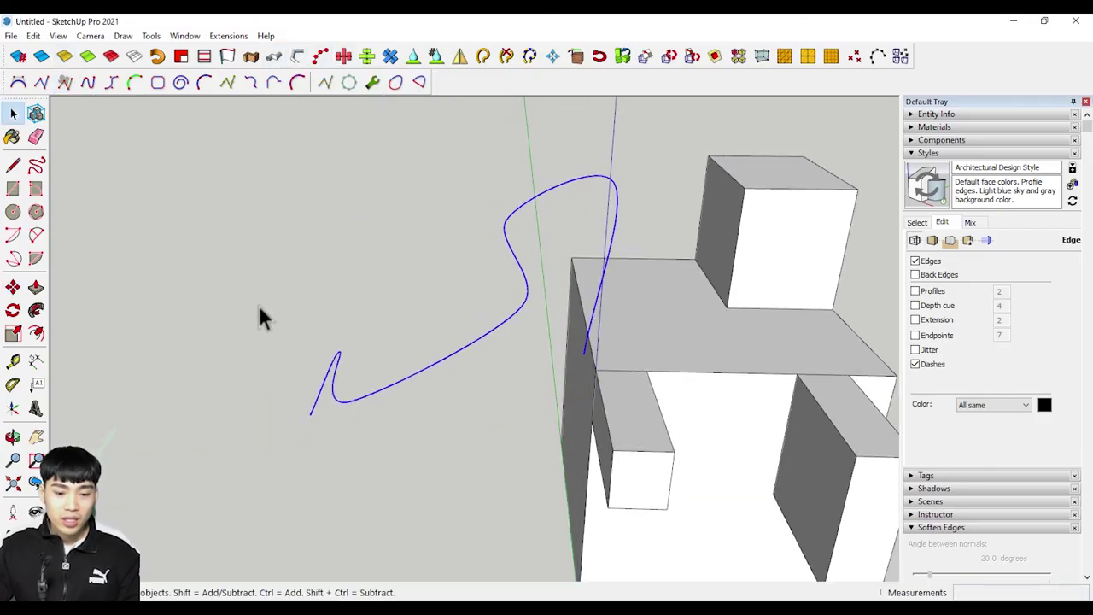
scroll(386, 410, "up", 3)
middle_click_drag(386, 409, 427, 297)
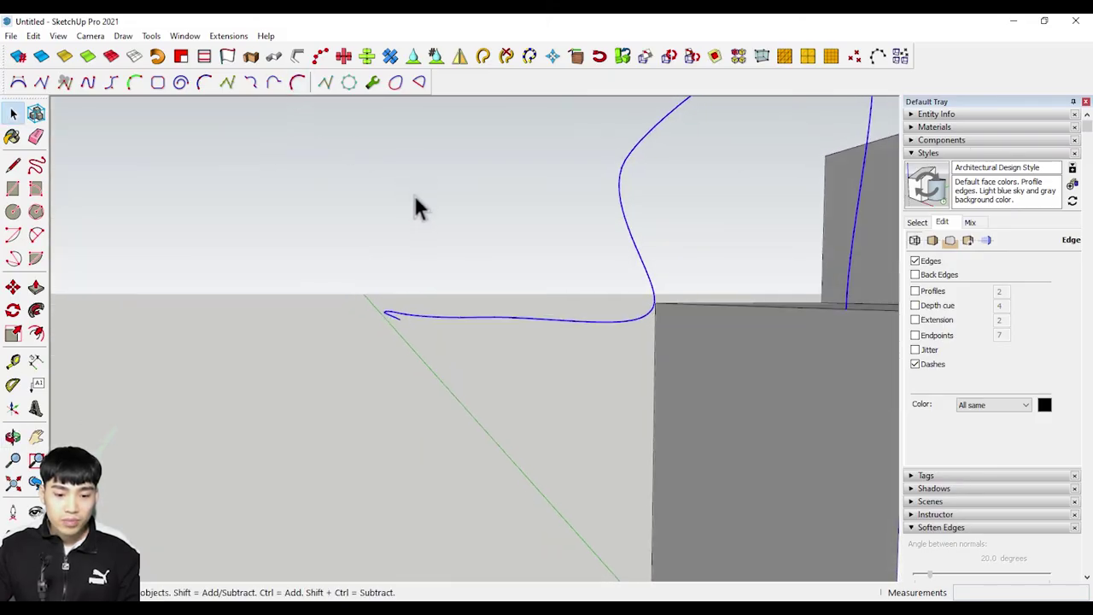
middle_click_drag(419, 210, 386, 220)
left_click(273, 58)
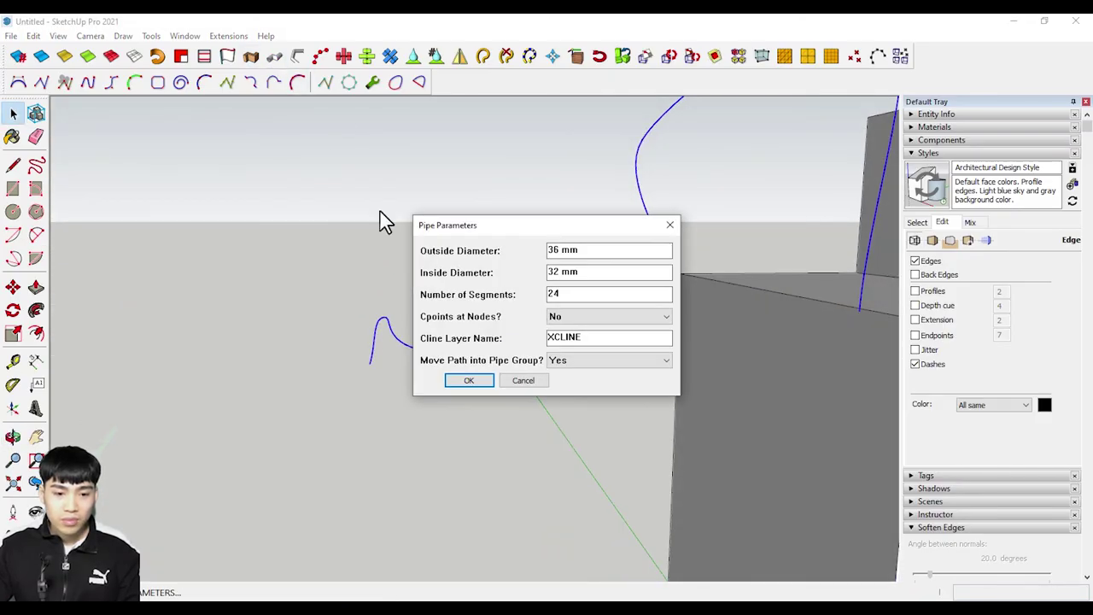
left_click_drag(595, 254, 517, 259)
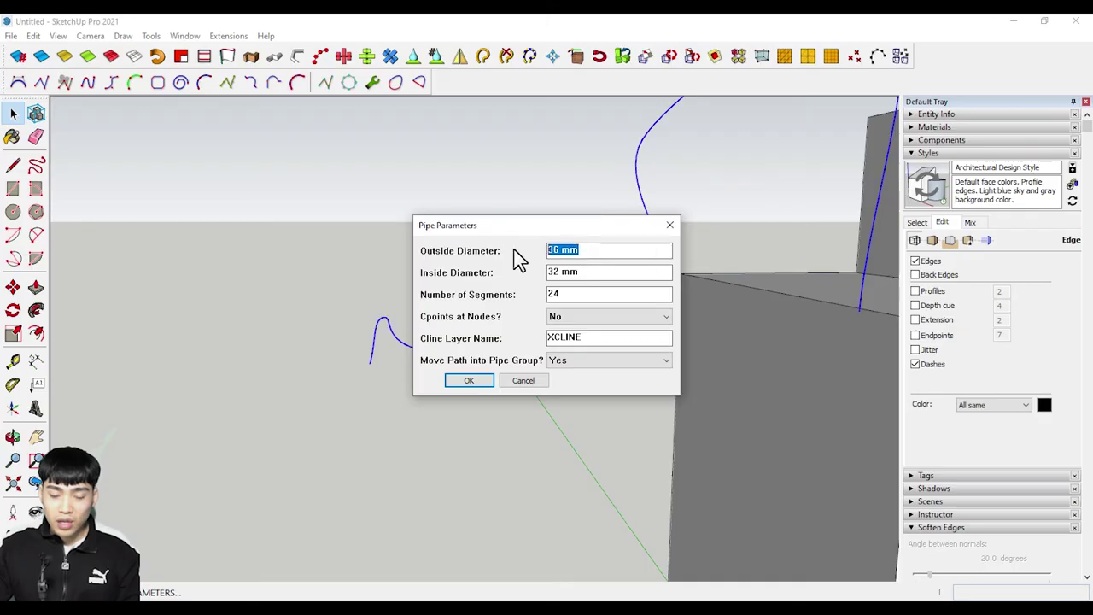
type("40")
left_click_drag(596, 270, 453, 286)
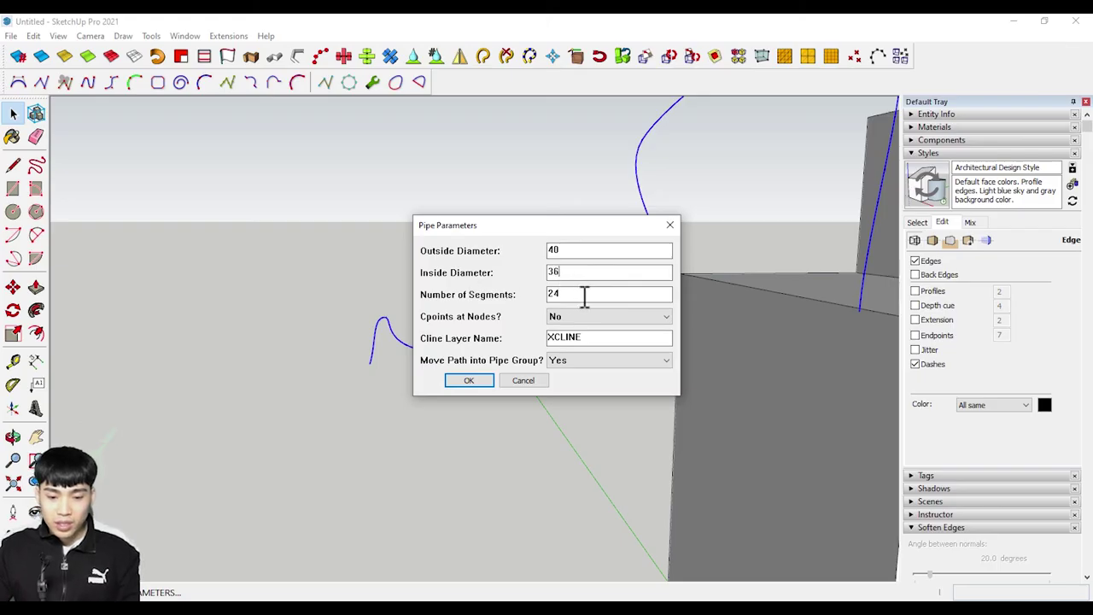
type("12")
key("Tab")
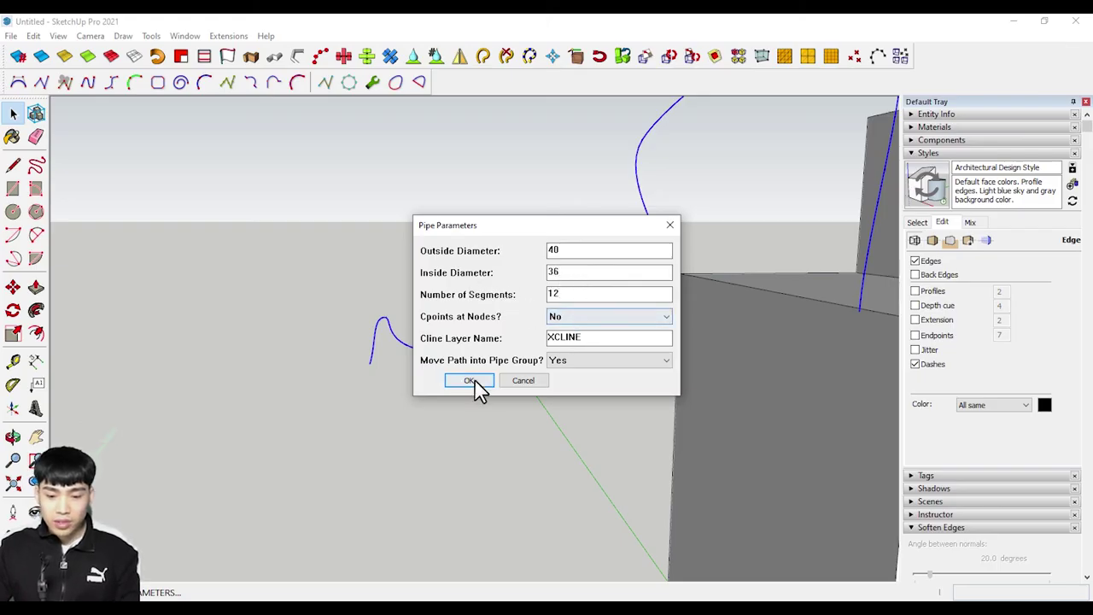
left_click(486, 380)
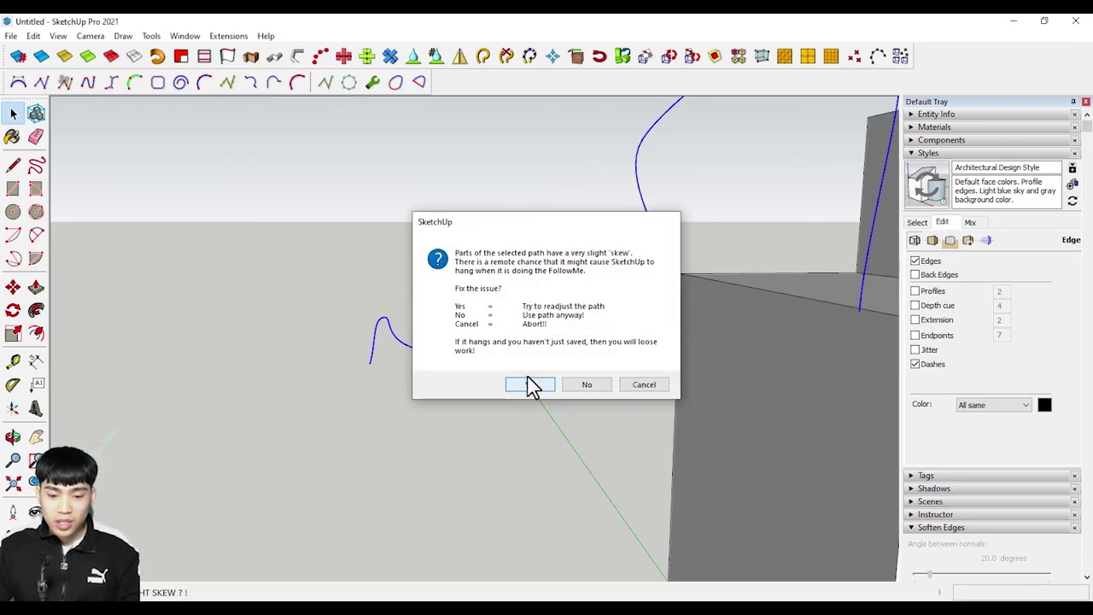
left_click(528, 384)
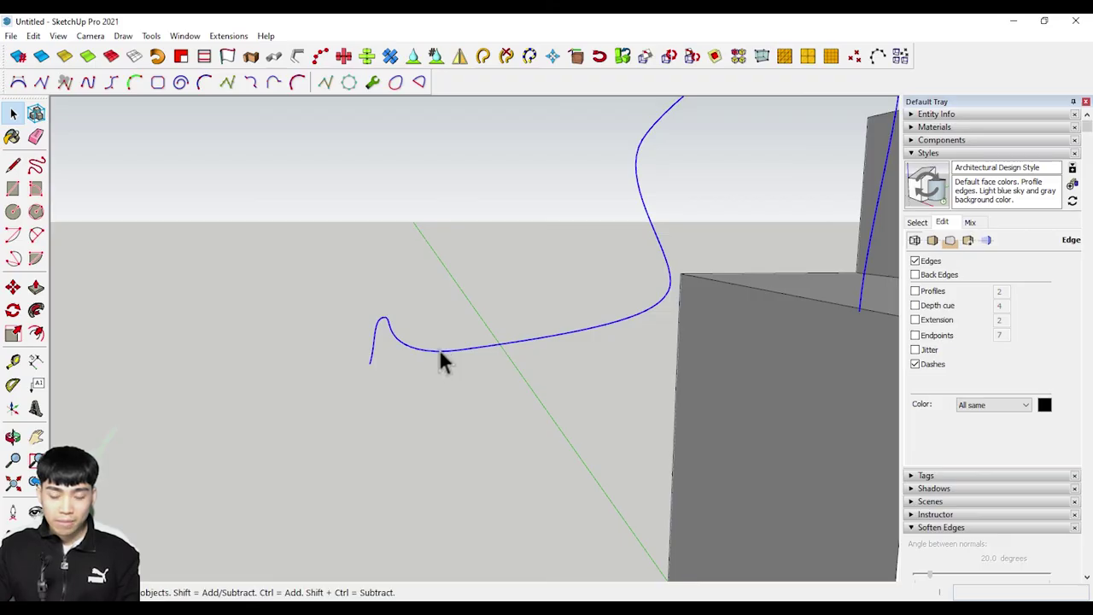
mouse_move(397, 335)
middle_mouse_down()
mouse_move(410, 281)
mouse_move(387, 287)
mouse_move(342, 333)
middle_mouse_up()
Step: Orbit around the new pipe to inspect it from several angles
scroll(411, 234, "down", 2)
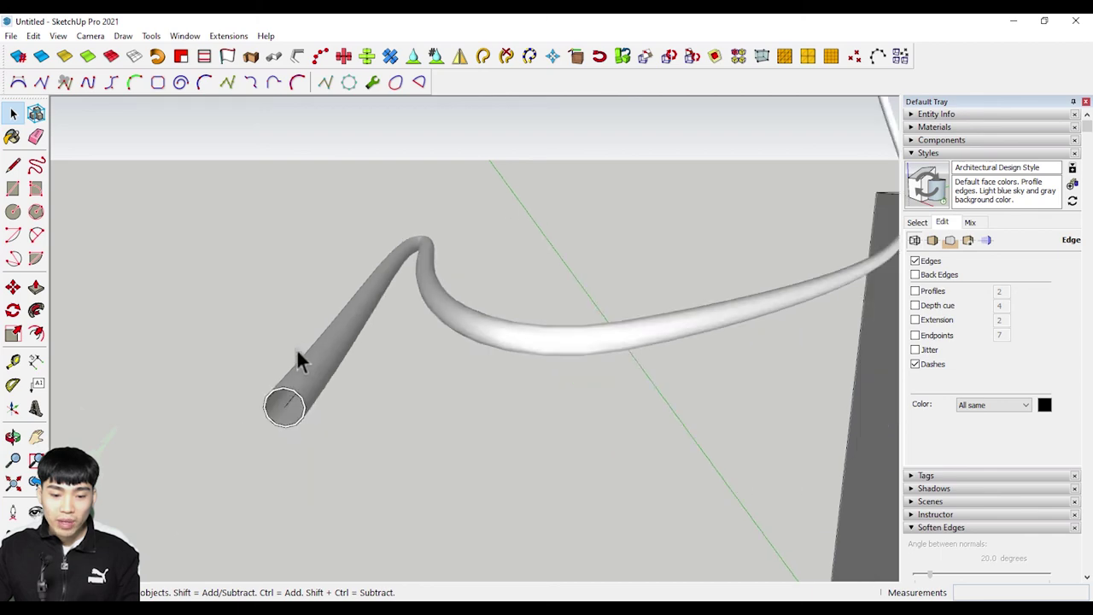
scroll(210, 376, "down", 3)
middle_click_drag(210, 376, 722, 158)
scroll(717, 255, "up", 3)
scroll(699, 352, "up", 2)
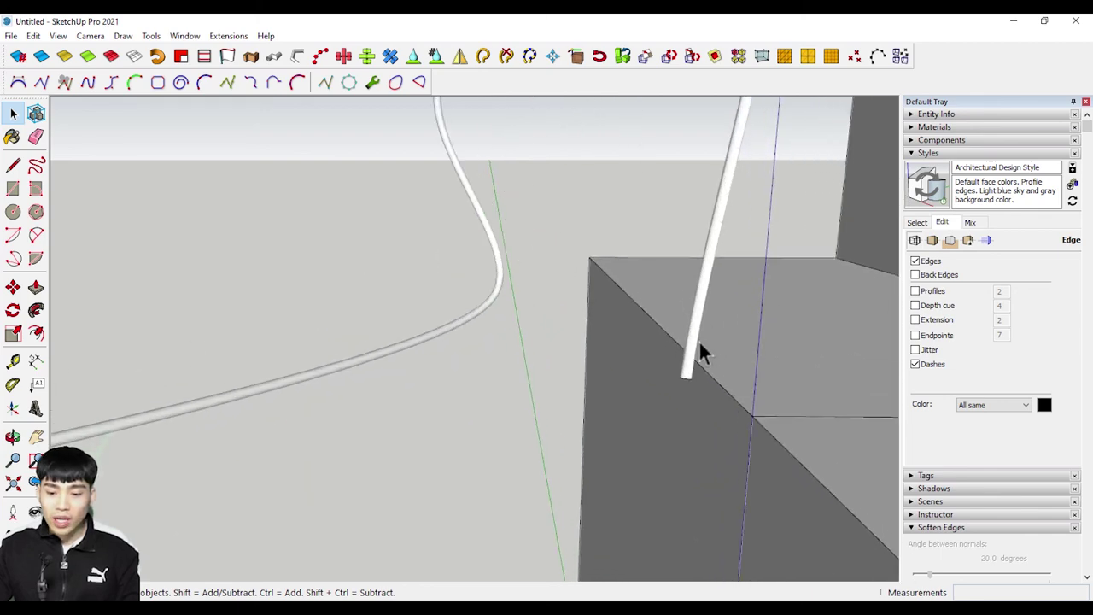
mouse_move(698, 339)
middle_mouse_down()
mouse_move(693, 347)
mouse_move(703, 207)
mouse_move(683, 388)
mouse_move(688, 241)
mouse_move(861, 291)
mouse_move(539, 451)
mouse_move(517, 510)
mouse_move(353, 296)
mouse_move(549, 253)
mouse_move(530, 291)
middle_mouse_up()
scroll(684, 389, "down", 2)
scroll(687, 384, "down", 2)
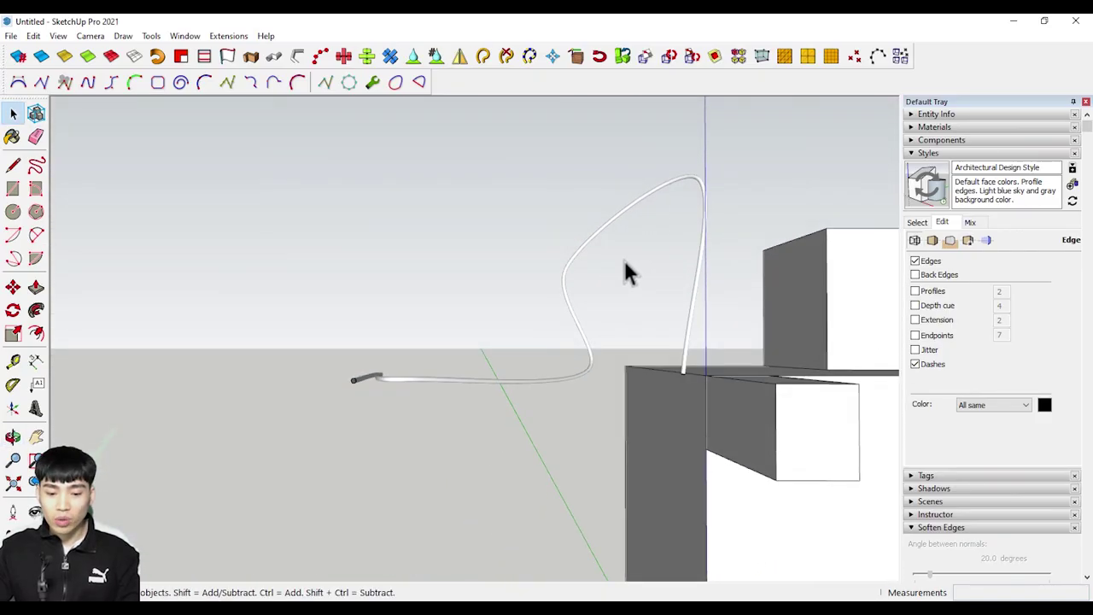
mouse_move(624, 272)
middle_mouse_down()
mouse_move(556, 317)
mouse_move(529, 451)
mouse_move(478, 402)
middle_mouse_up()
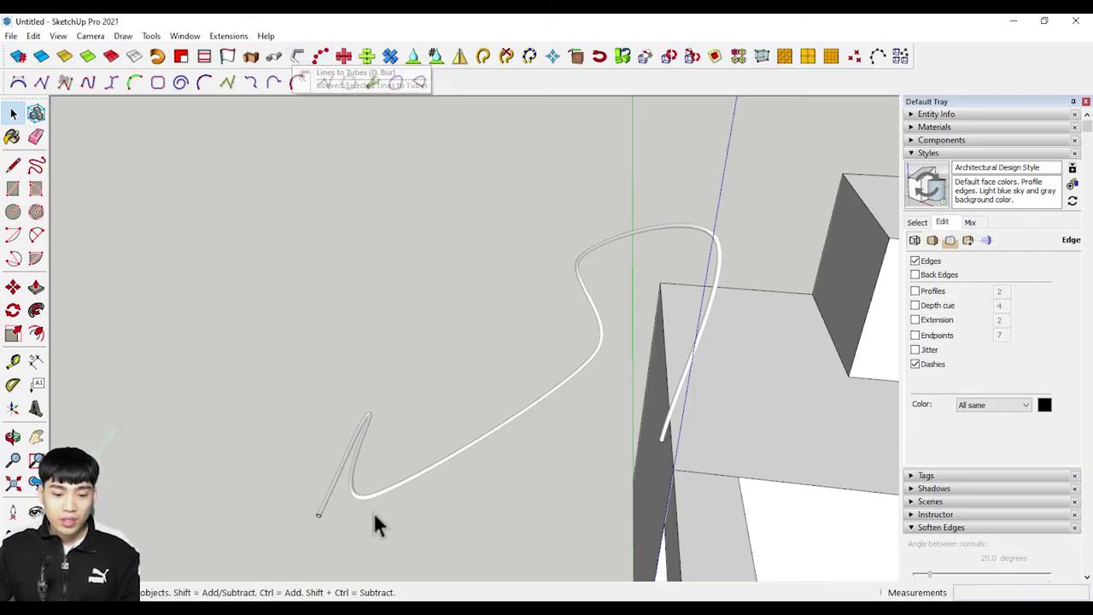
Step: Select the tube and undo it, leaving only the bare curve
scroll(310, 509, "up", 2)
scroll(258, 526, "up", 2)
left_click(259, 526)
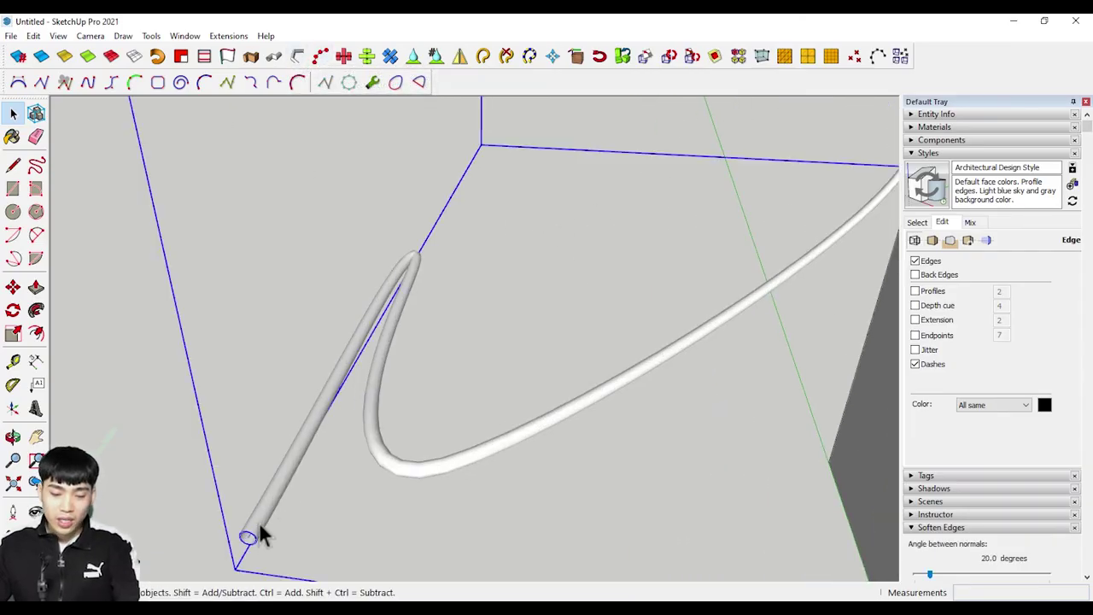
key("ctrl+z")
key("ctrl+z")
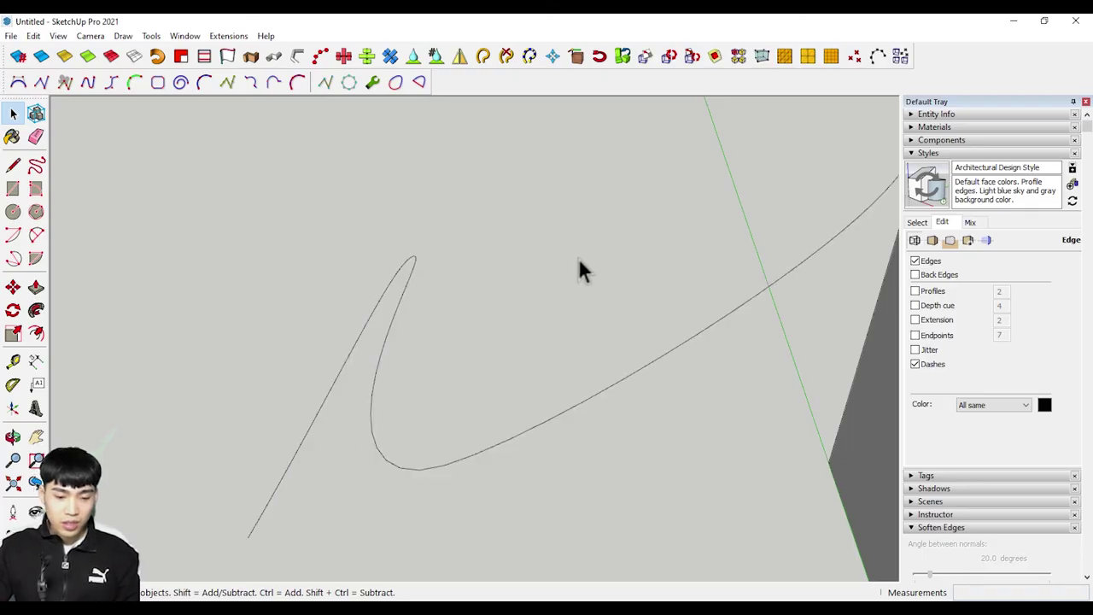
Step: Convert the curve into a 100 mm diameter tube at precision 10 using Lines to Tubes
left_click(297, 58)
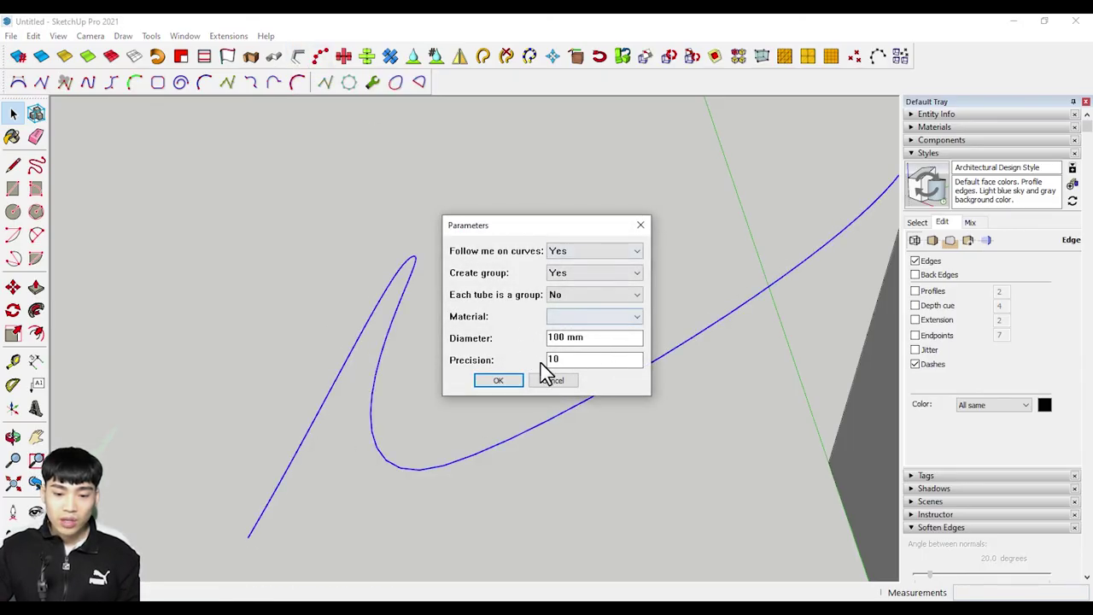
left_click(504, 379)
mouse_move(236, 526)
middle_mouse_down()
mouse_move(297, 367)
mouse_move(276, 457)
middle_mouse_up()
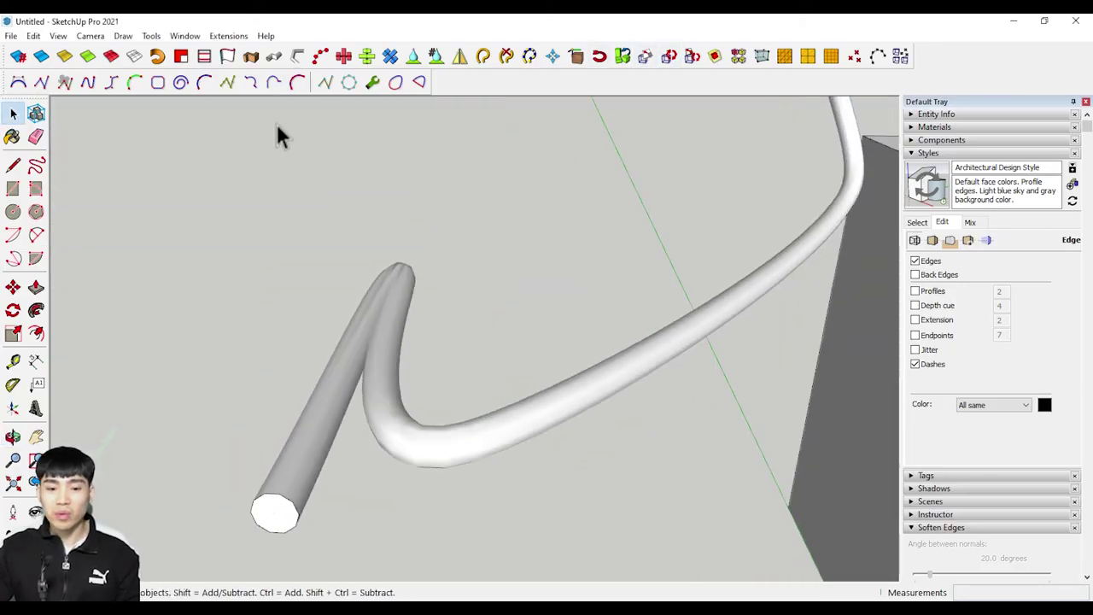
scroll(290, 465, "down", 2)
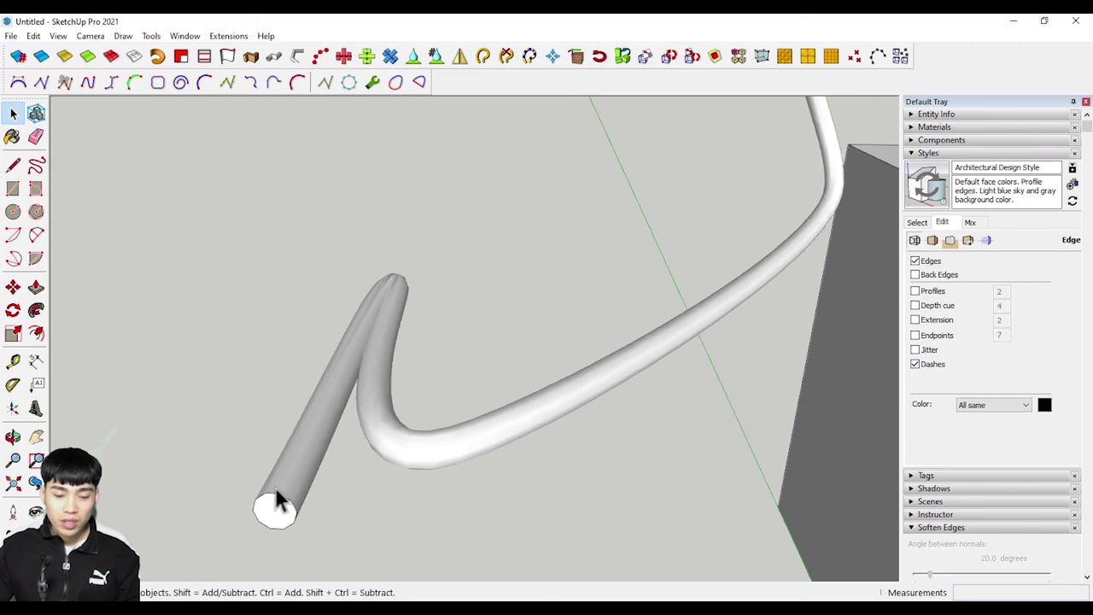
scroll(256, 485, "down", 2)
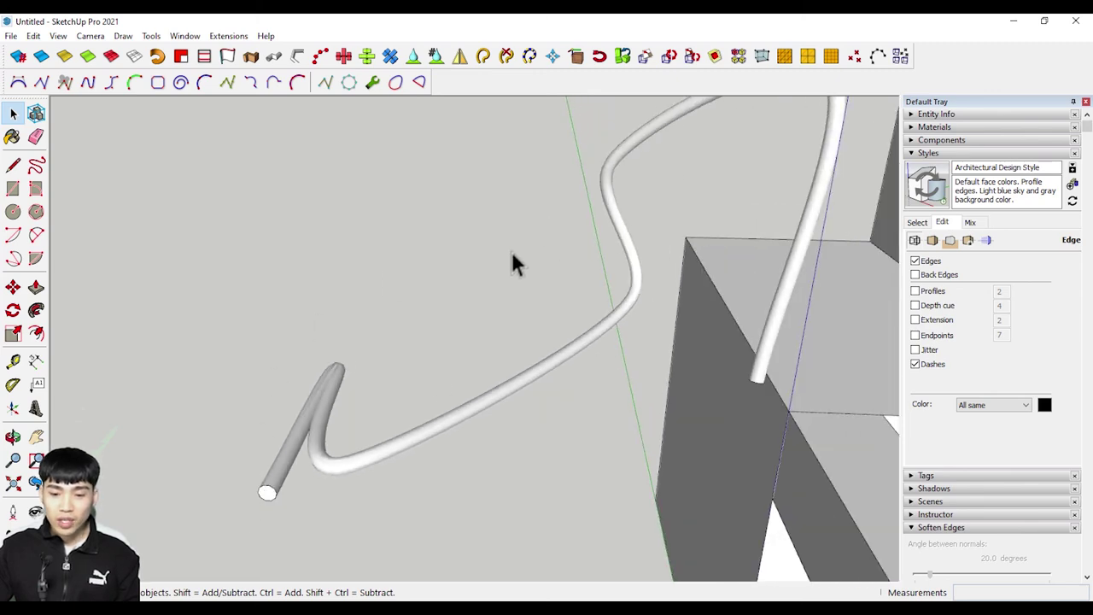
mouse_move(512, 255)
middle_mouse_down()
mouse_move(212, 175)
mouse_move(142, 228)
mouse_move(512, 422)
mouse_move(456, 444)
middle_mouse_up()
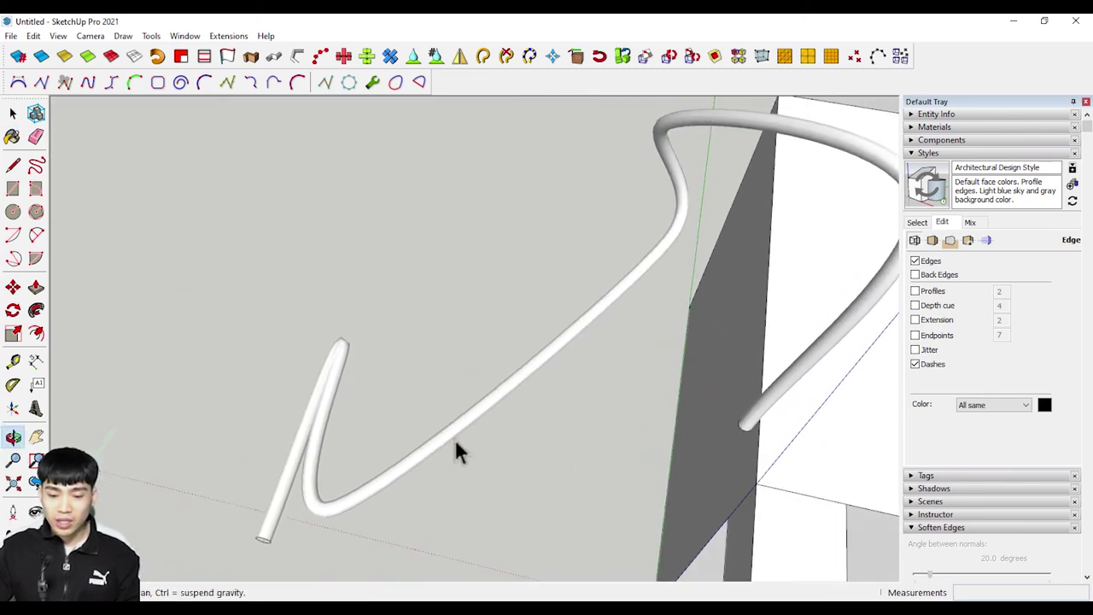
scroll(183, 383, "down", 2)
scroll(309, 376, "down", 3)
mouse_move(309, 375)
middle_mouse_down()
mouse_move(537, 273)
mouse_move(588, 227)
middle_mouse_up()
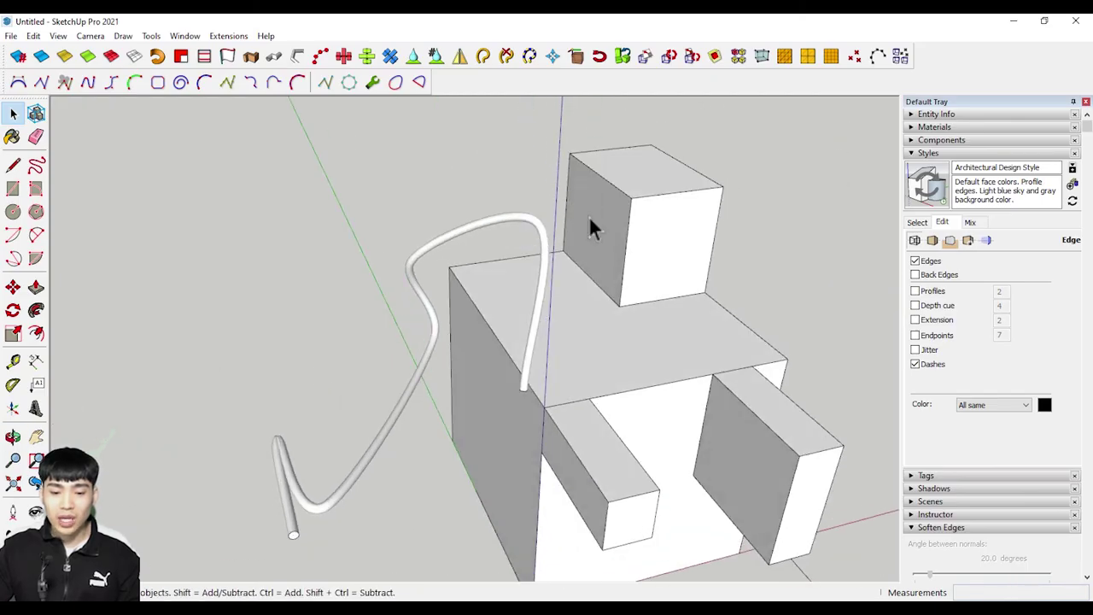